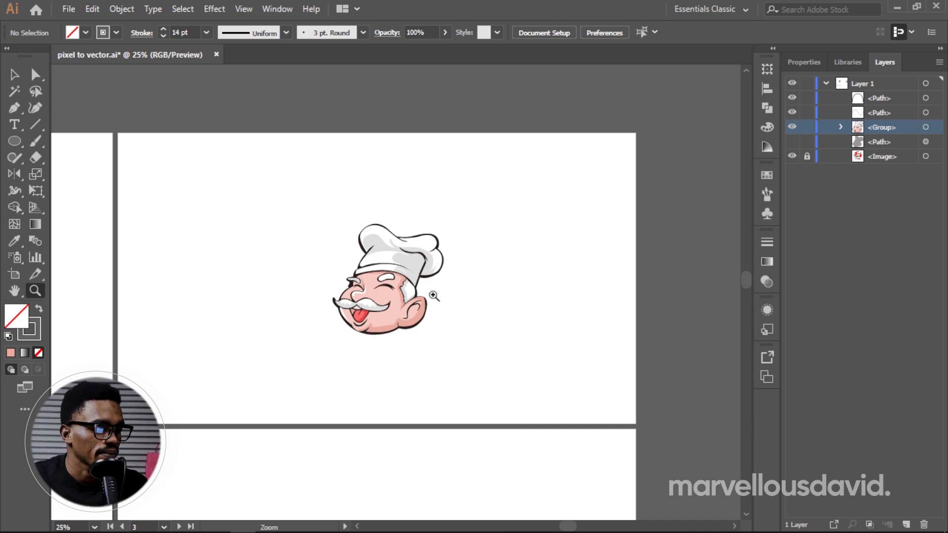
# Step: Examine the vector chef's head at high magnification, checking the edges of the hat and face outlines
pyautogui.click(434, 296)
pyautogui.click(360, 296)
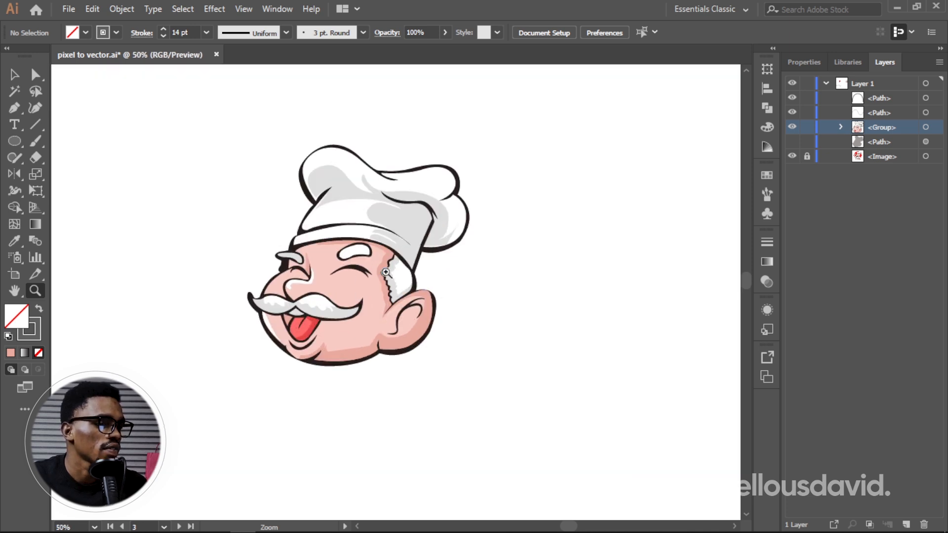
pyautogui.click(386, 272)
pyautogui.click(375, 265)
pyautogui.click(376, 256)
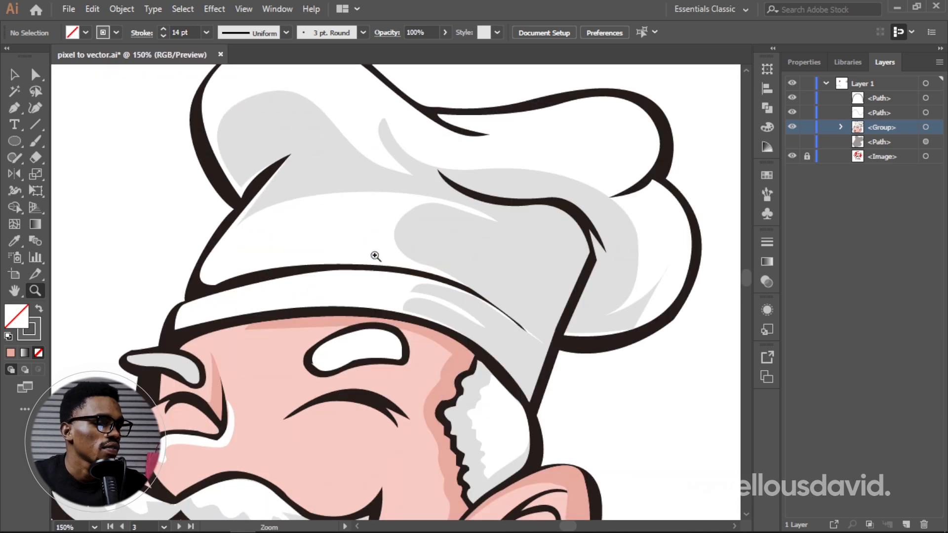
pyautogui.click(375, 256)
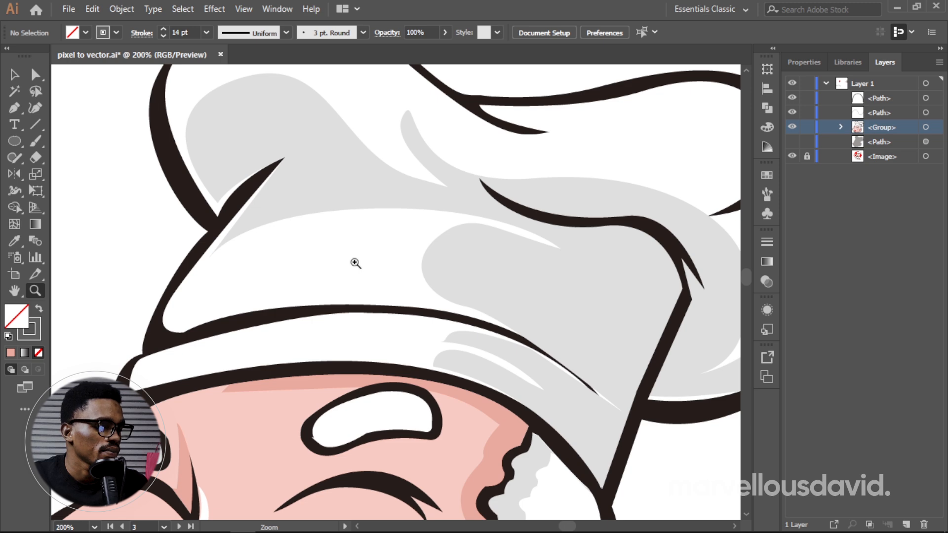
pyautogui.press('h')
pyautogui.moveTo(366, 262); pyautogui.dragTo(497, 237)
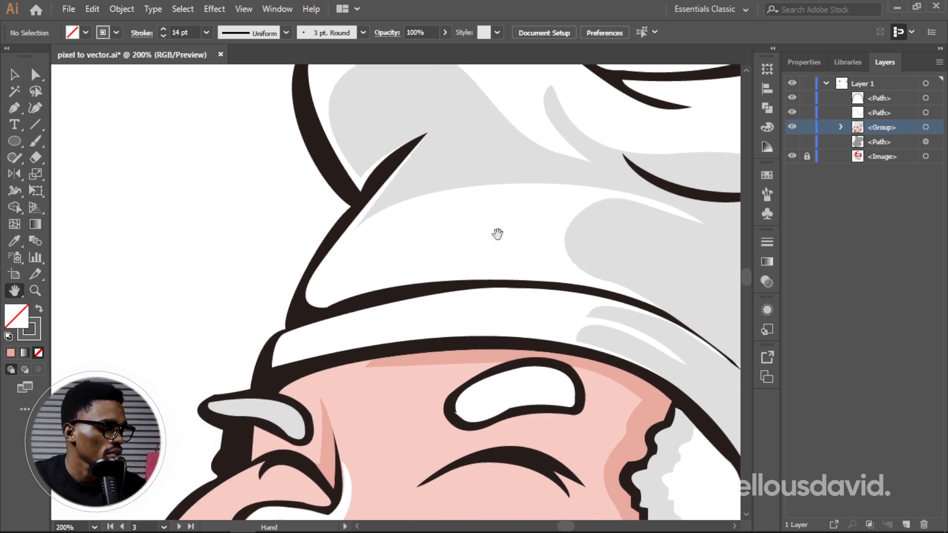
pyautogui.press('z')
pyautogui.keyDown('alt'); pyautogui.click(439, 243); pyautogui.keyUp('alt')
pyautogui.keyDown('alt'); pyautogui.click(439, 242); pyautogui.keyUp('alt')
pyautogui.keyDown('alt'); pyautogui.click(439, 243); pyautogui.keyUp('alt')
pyautogui.keyDown('alt'); pyautogui.click(439, 242); pyautogui.keyUp('alt')
pyautogui.keyDown('alt'); pyautogui.click(439, 242); pyautogui.keyUp('alt')
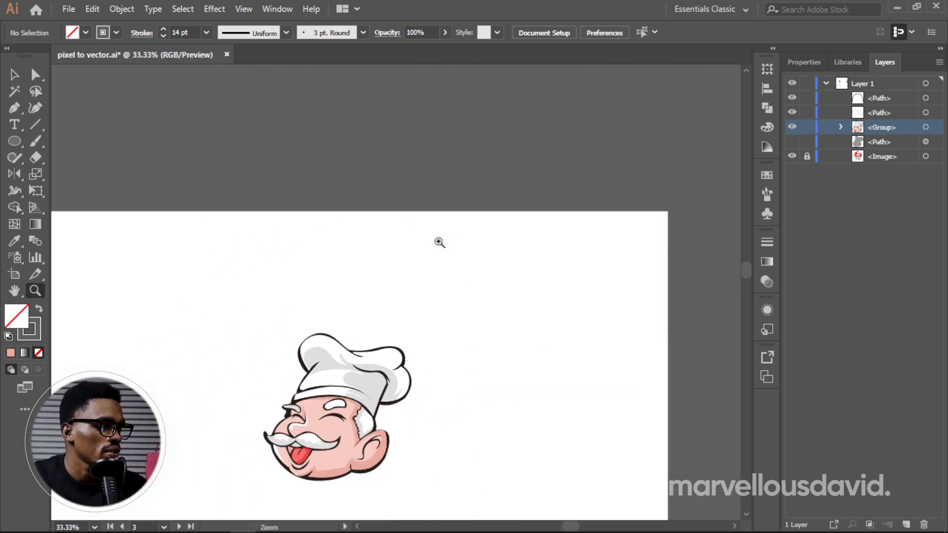
# Step: Examine the raster chef image up close, focusing on the outline pixels where the hat band meets the hair
pyautogui.press('h')
pyautogui.moveTo(434, 298); pyautogui.dragTo(603, 253)
pyautogui.moveTo(375, 276); pyautogui.dragTo(519, 273)
pyautogui.moveTo(435, 286); pyautogui.dragTo(625, 262)
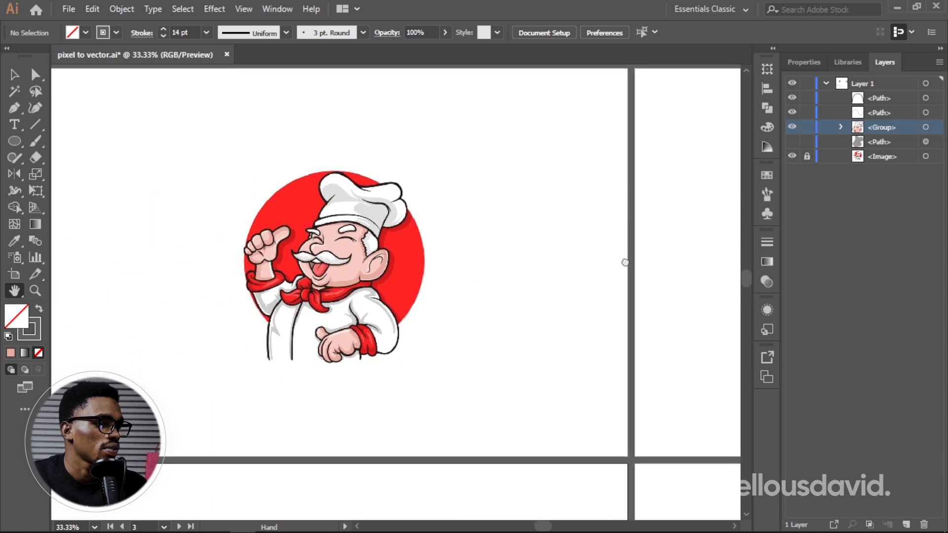
pyautogui.moveTo(512, 277); pyautogui.dragTo(561, 269)
pyautogui.press('z')
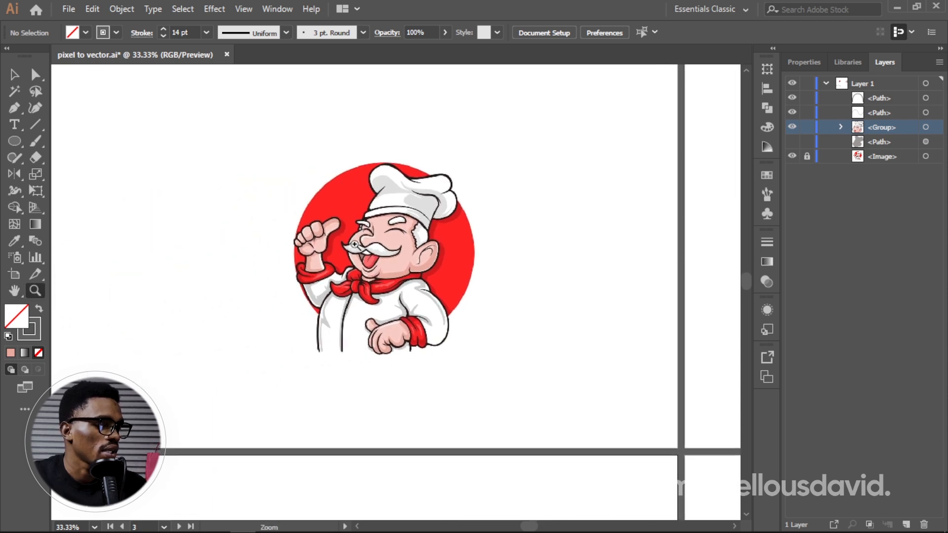
pyautogui.click(385, 235)
pyautogui.click(388, 237)
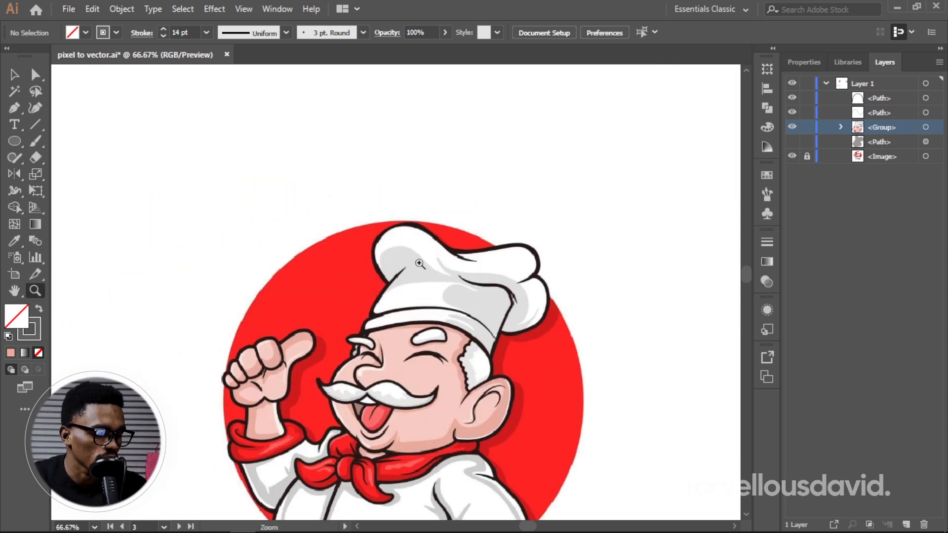
pyautogui.moveTo(429, 316); pyautogui.dragTo(431, 313)
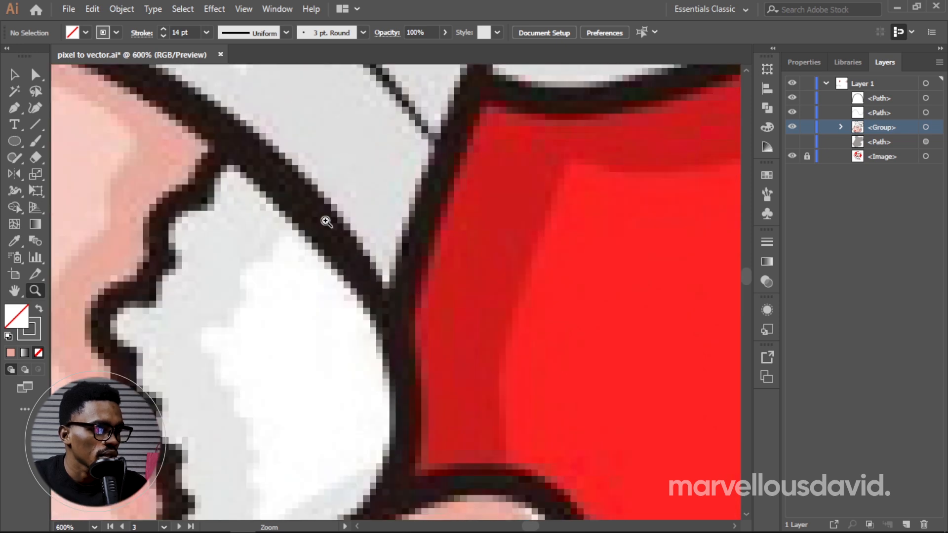
pyautogui.click(325, 219)
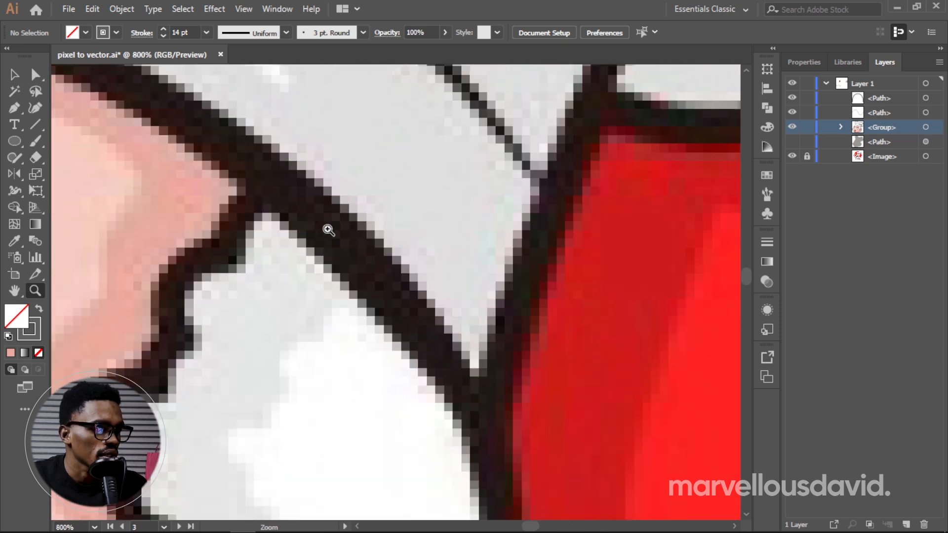
pyautogui.click(354, 228)
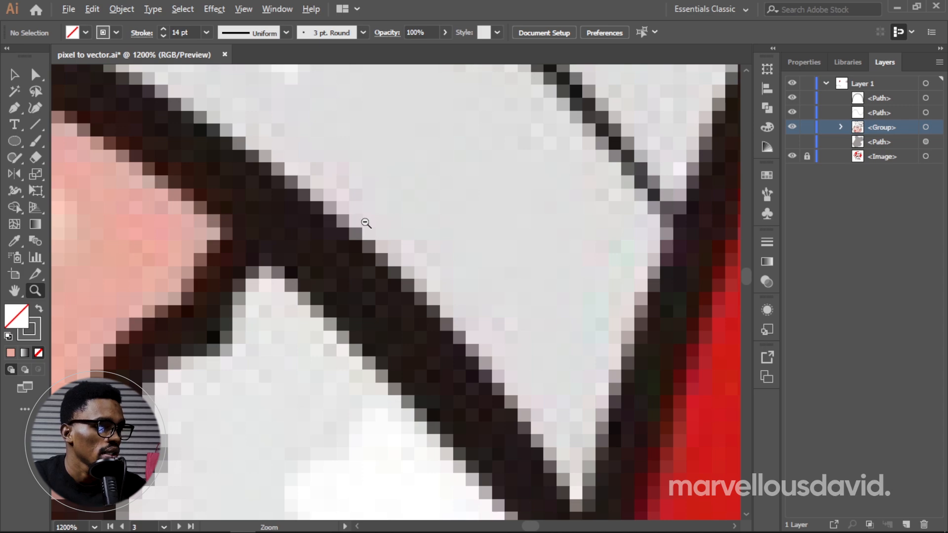
pyautogui.keyDown('alt'); pyautogui.click(366, 223); pyautogui.keyUp('alt')
pyautogui.keyDown('alt'); pyautogui.click(364, 221); pyautogui.keyUp('alt')
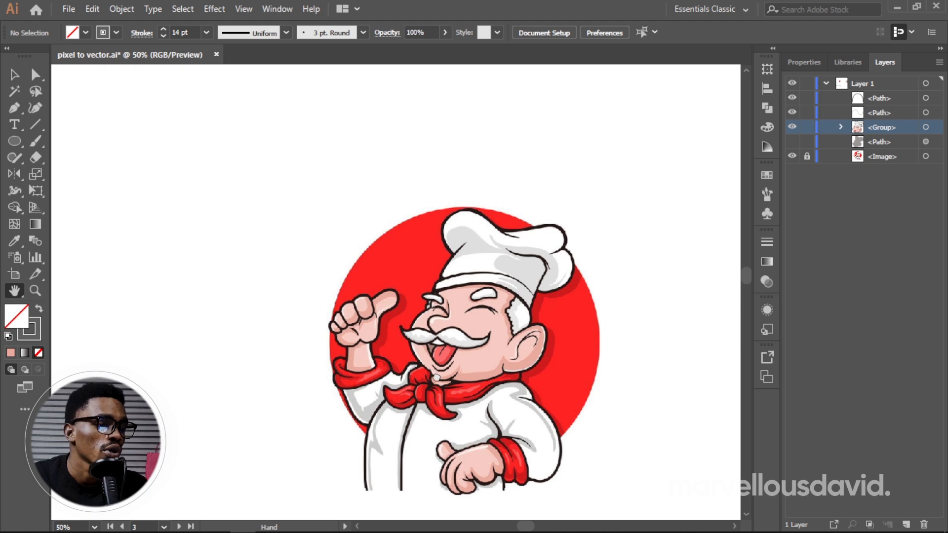
pyautogui.moveTo(437, 379); pyautogui.dragTo(451, 300)
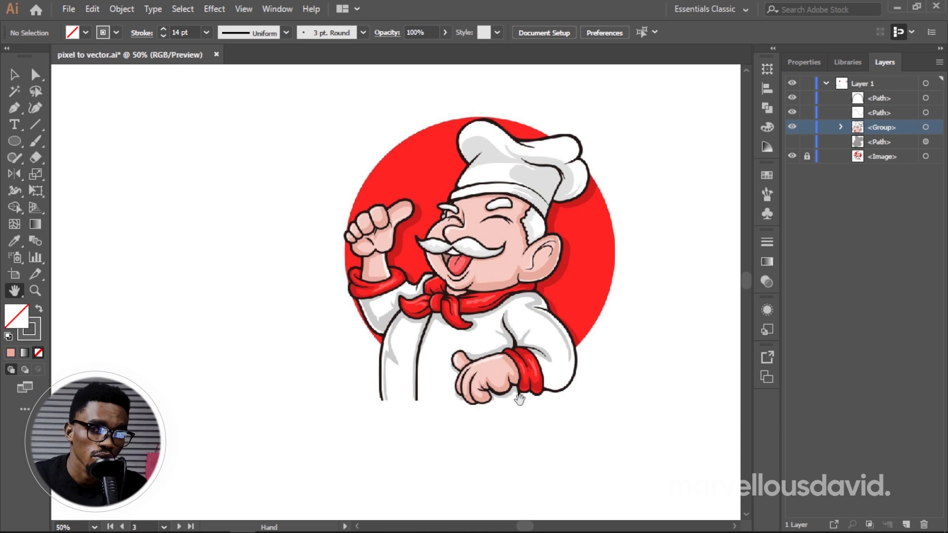
pyautogui.keyDown('ctrl'); pyautogui.keyDown('alt'); pyautogui.click(524, 355); pyautogui.keyUp('alt'); pyautogui.keyUp('ctrl')
pyautogui.keyDown('ctrl'); pyautogui.keyDown('alt'); pyautogui.click(523, 355); pyautogui.keyUp('alt'); pyautogui.keyUp('ctrl')
# Step: Try a straight horizontal Pen tool path about 344 px long below the reference arch, and undo it
pyautogui.moveTo(395, 369); pyautogui.dragTo(556, 238)
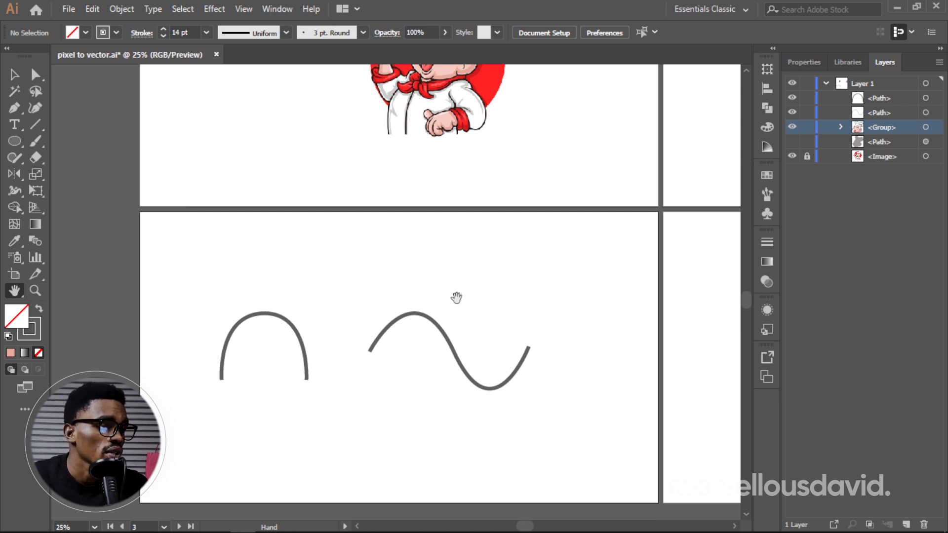
pyautogui.moveTo(432, 322); pyautogui.dragTo(473, 282)
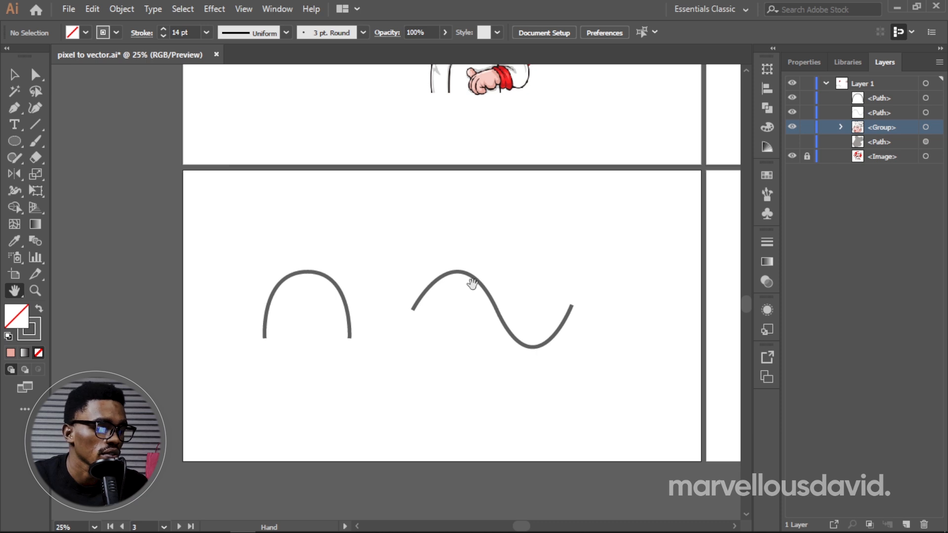
pyautogui.press('p')
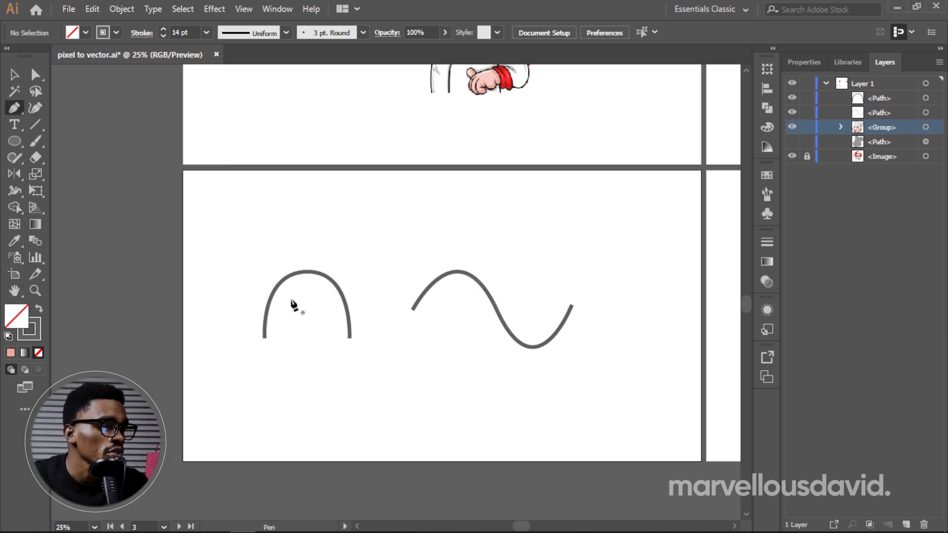
pyautogui.click(264, 420)
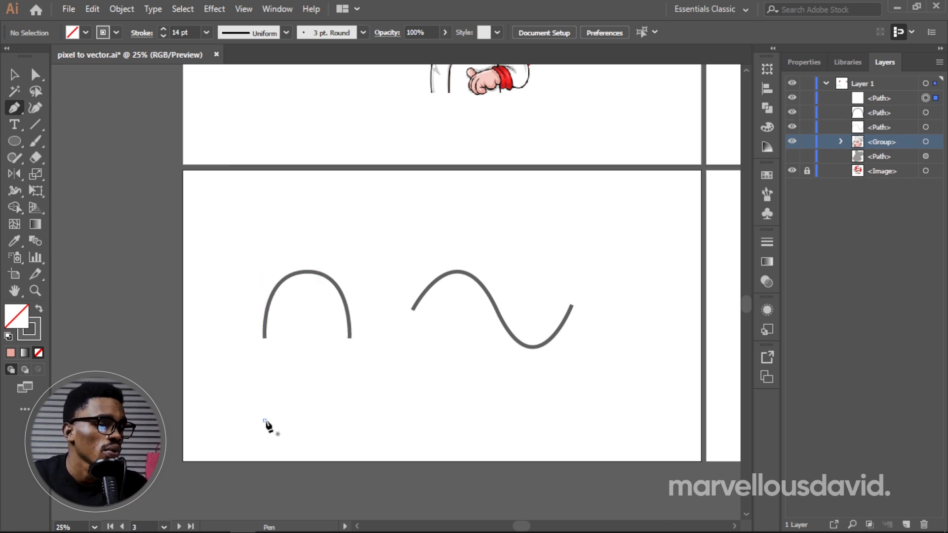
pyautogui.click(357, 420)
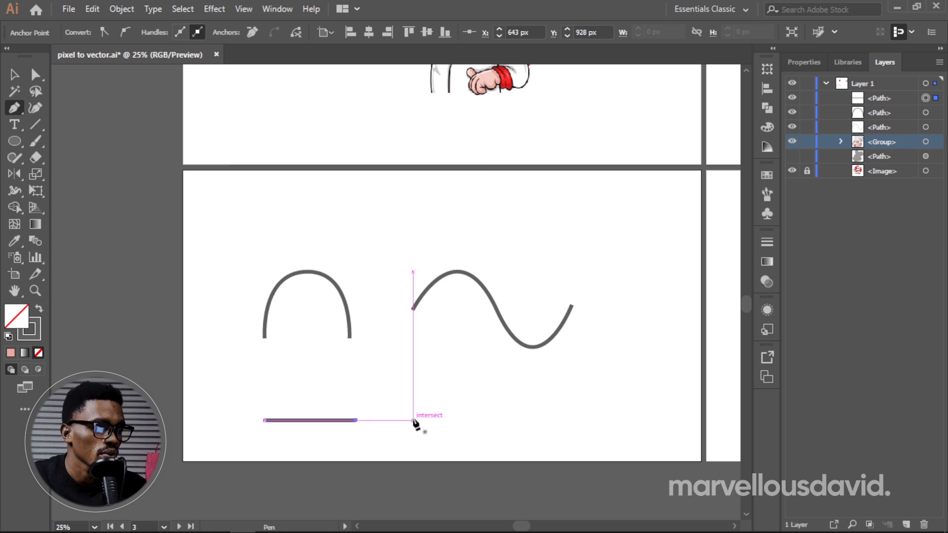
pyautogui.press('Escape')
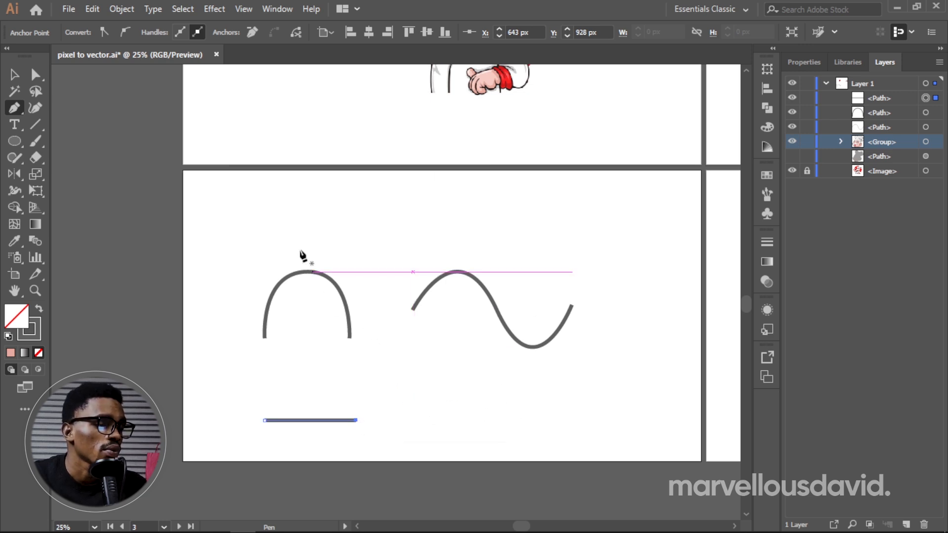
pyautogui.hotkey('ctrl', 'z')
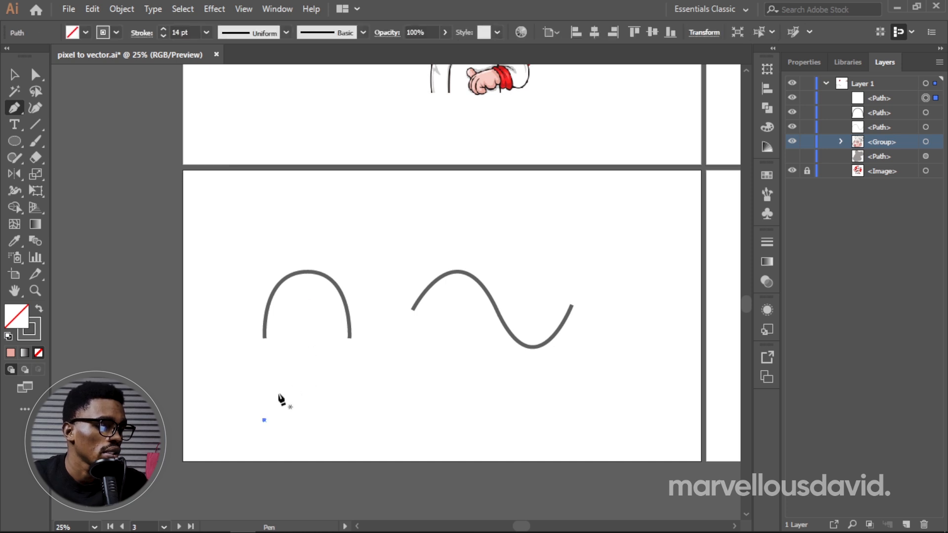
pyautogui.hotkey('ctrl', 'z')
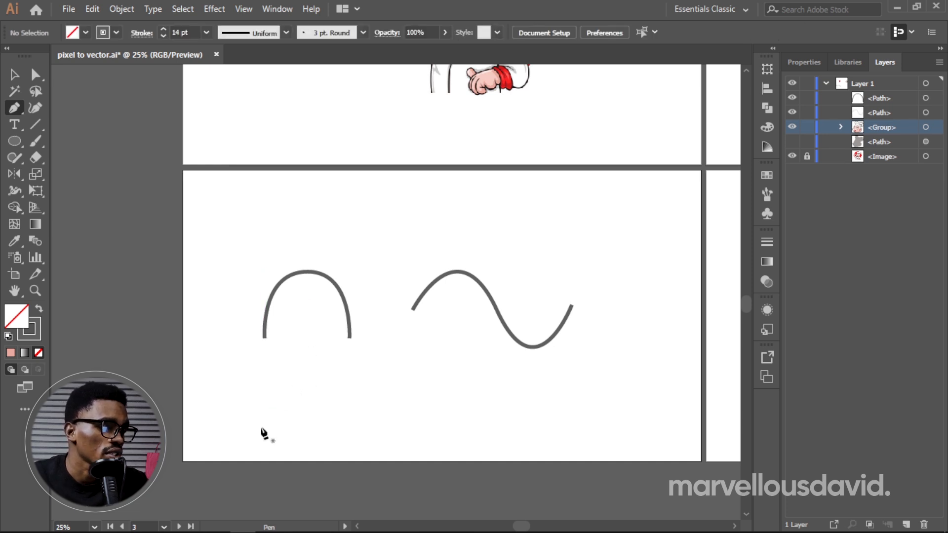
# Step: Start a curved Pen tool path below the reference arch, with a lower start anchor and a smooth top anchor with horizontal handles
pyautogui.click(264, 428)
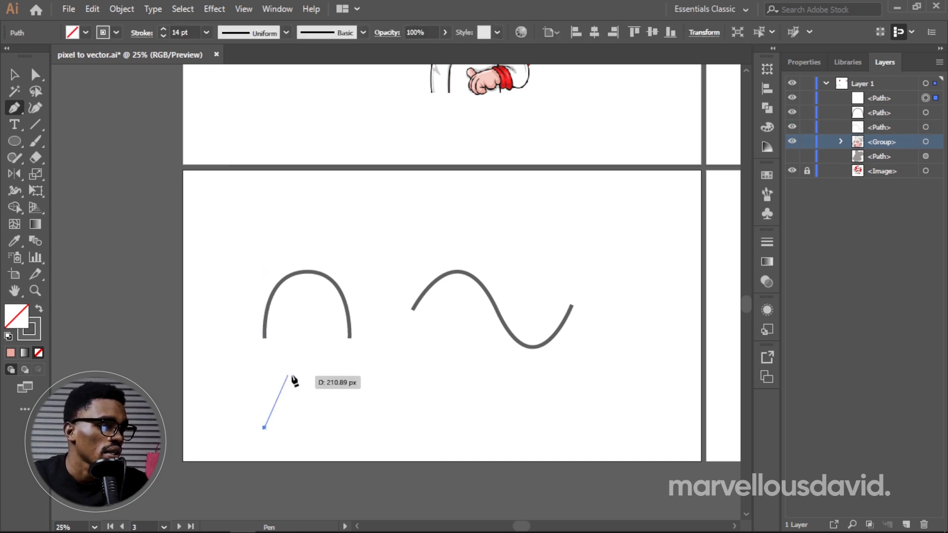
pyautogui.click(307, 375)
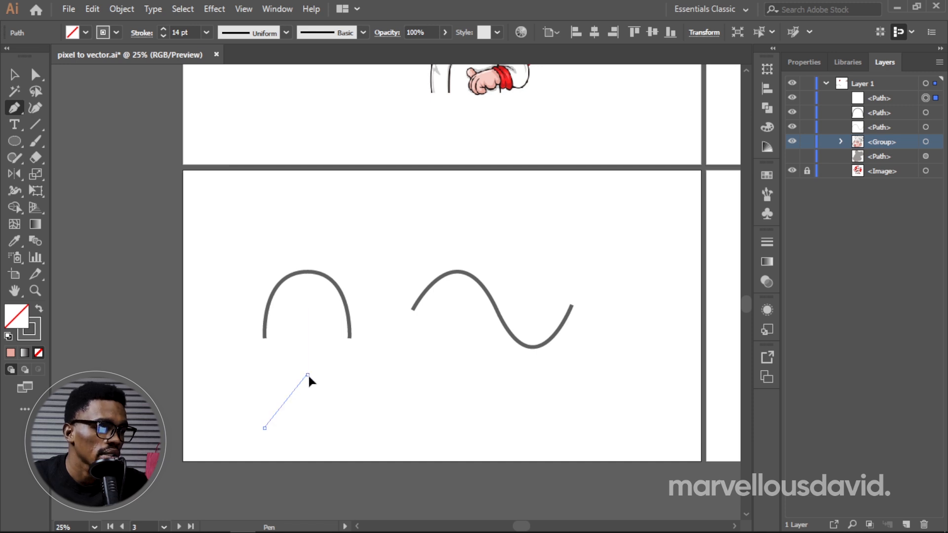
pyautogui.moveTo(308, 376); pyautogui.dragTo(365, 375)
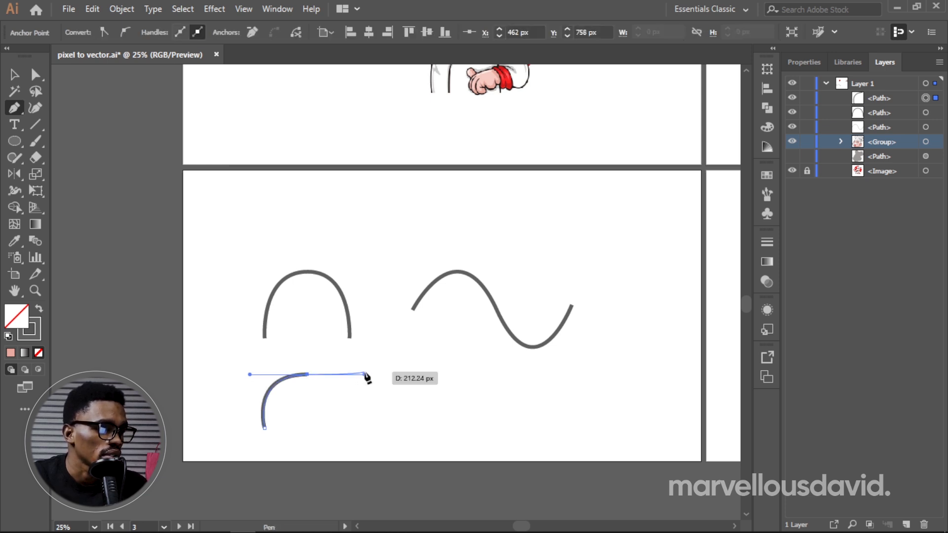
# Step: Try ending the new arch with a lower anchor opposite its start, and undo that anchor
pyautogui.click(350, 425)
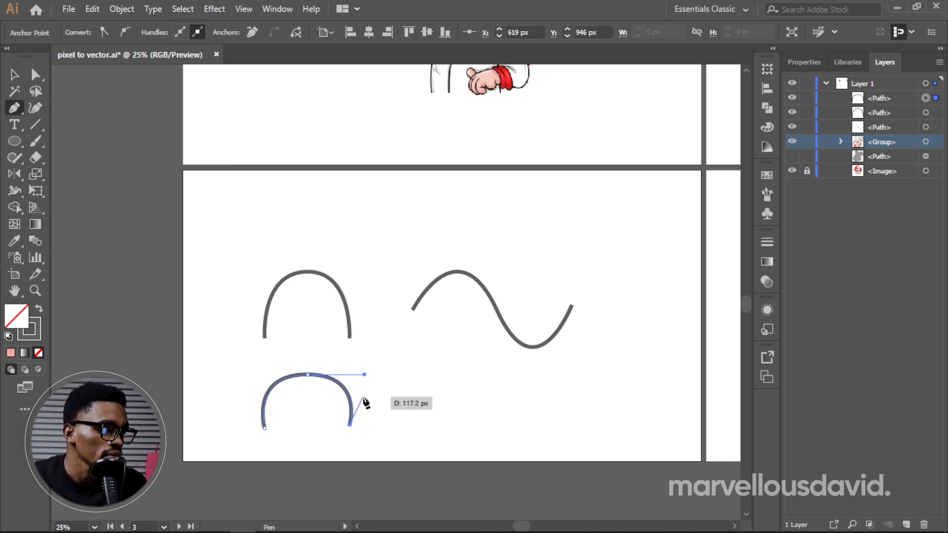
pyautogui.press('ctrl')
pyautogui.hotkey('ctrl', 'z')
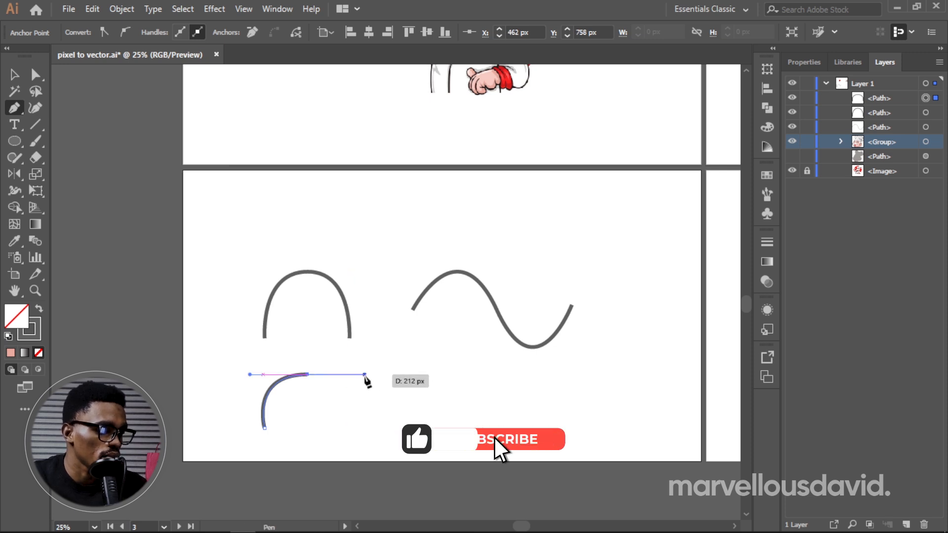
# Step: Swing the top anchor's outgoing handle independently of the incoming one to try different directions for the next segment
pyautogui.press('alt')
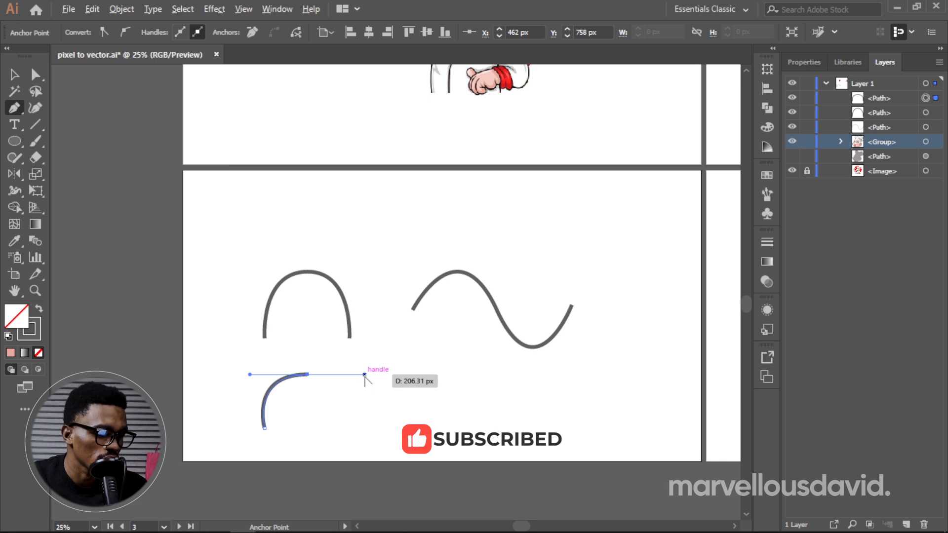
pyautogui.moveTo(364, 375); pyautogui.dragTo(241, 328)
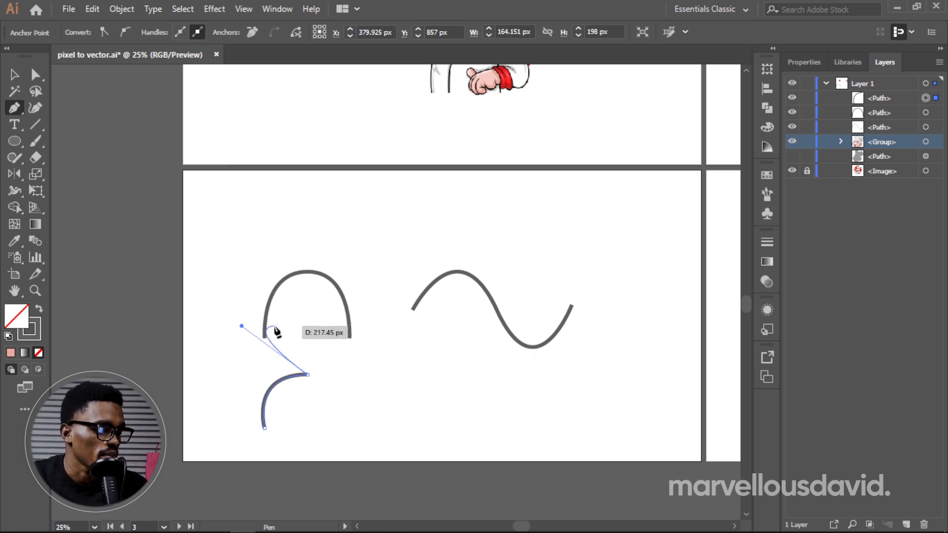
pyautogui.keyDown('alt'); pyautogui.click(241, 326); pyautogui.keyUp('alt')
pyautogui.click(265, 338)
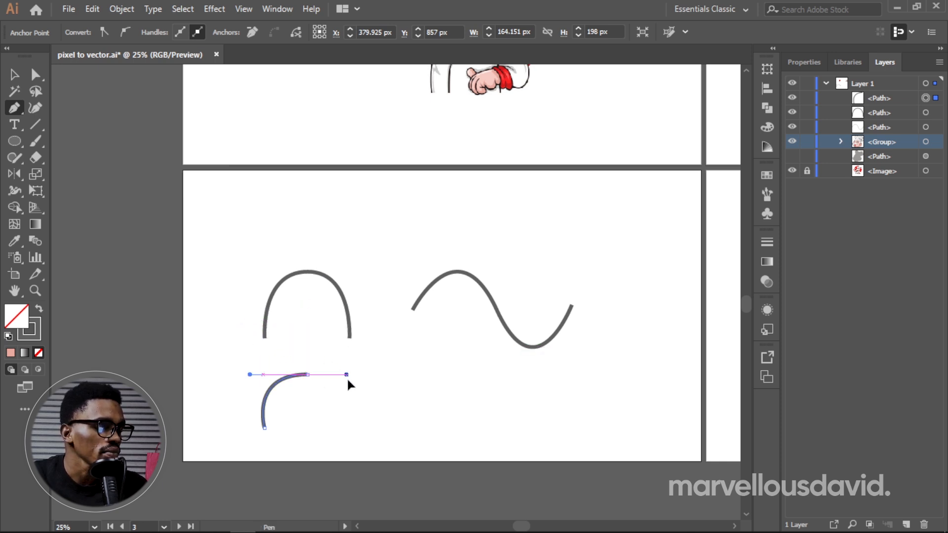
pyautogui.moveTo(353, 389); pyautogui.dragTo(183, 420)
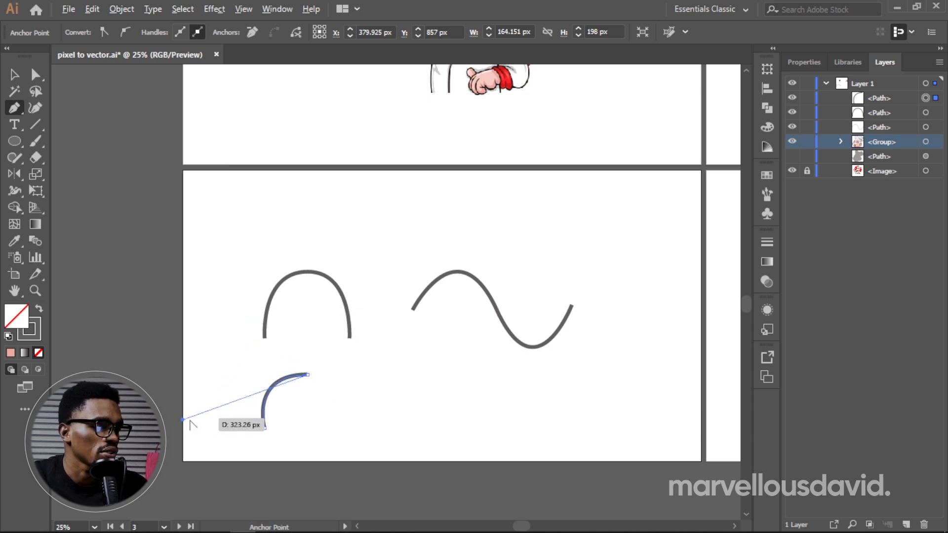
pyautogui.moveTo(183, 420); pyautogui.dragTo(228, 409)
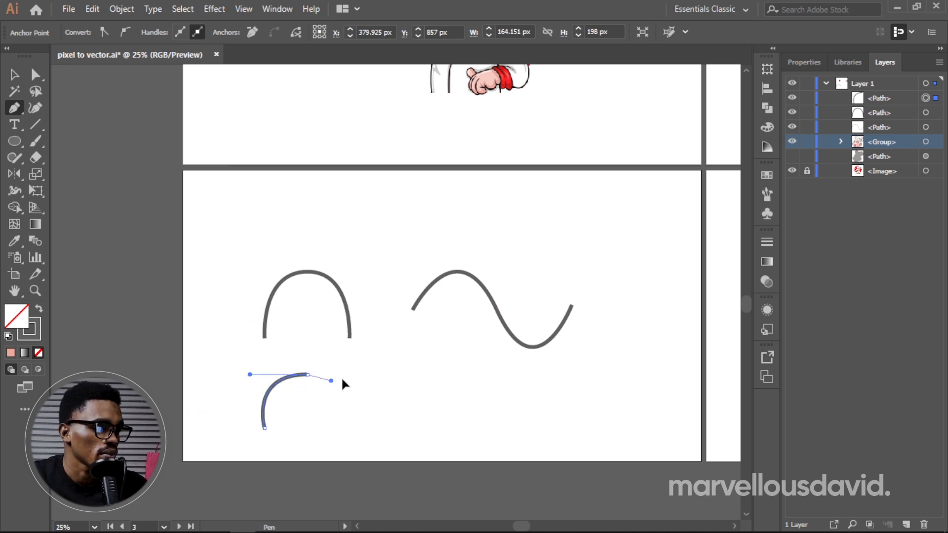
# Step: Return the top anchor's outgoing handle to horizontal and finish the arch with an end anchor level with its start
pyautogui.moveTo(363, 377); pyautogui.dragTo(366, 377)
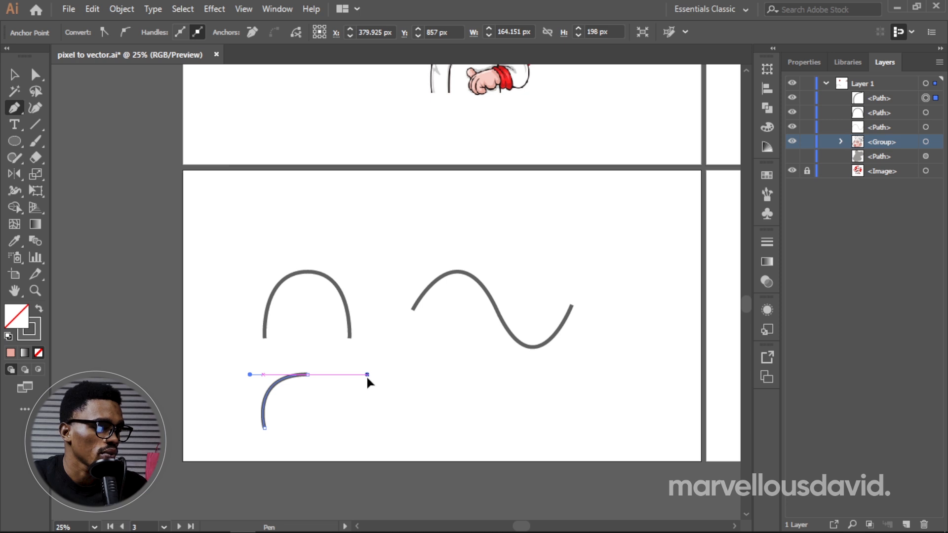
pyautogui.click(356, 427)
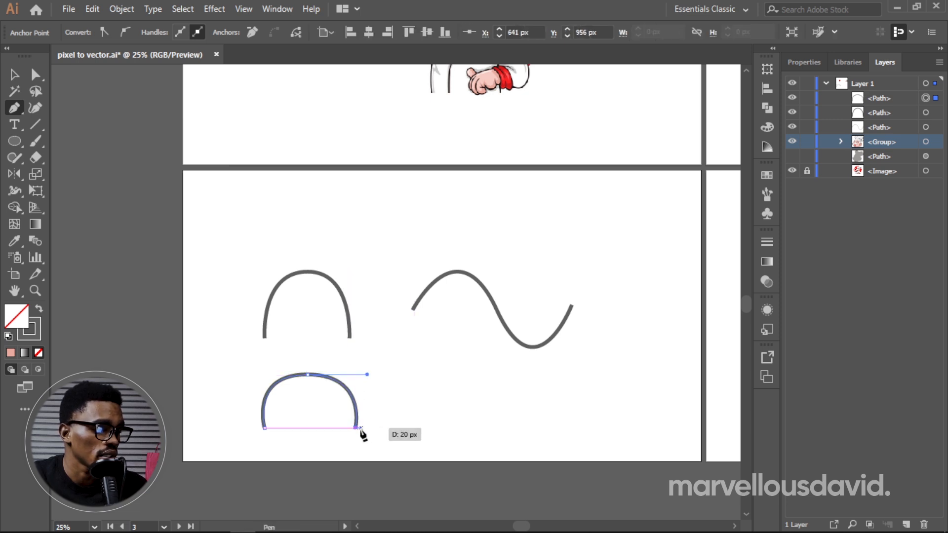
pyautogui.press('Escape')
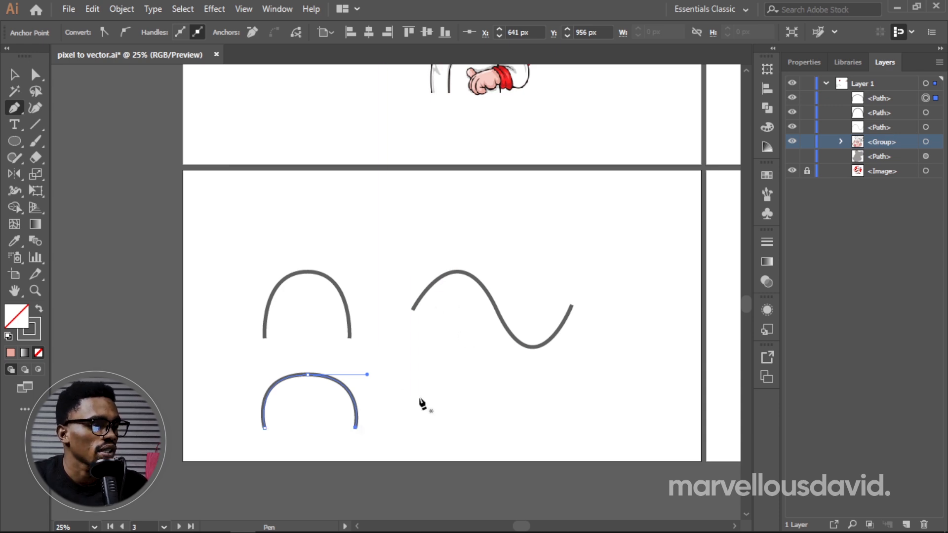
# Step: Draw an S-shaped wave below the reference wave, with horizontal handles at its crest and trough, and select its trough anchor with Direct Selection
pyautogui.click(413, 428)
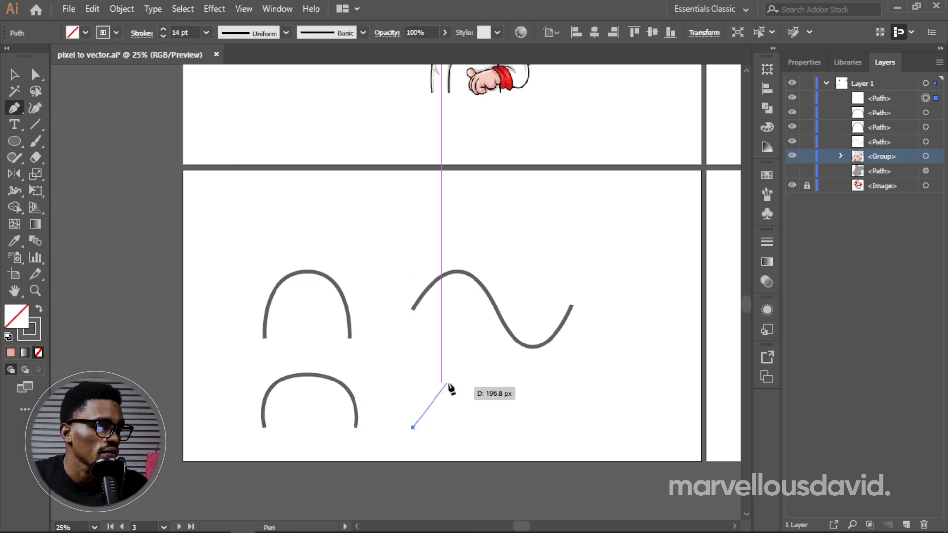
pyautogui.moveTo(467, 369); pyautogui.dragTo(529, 369)
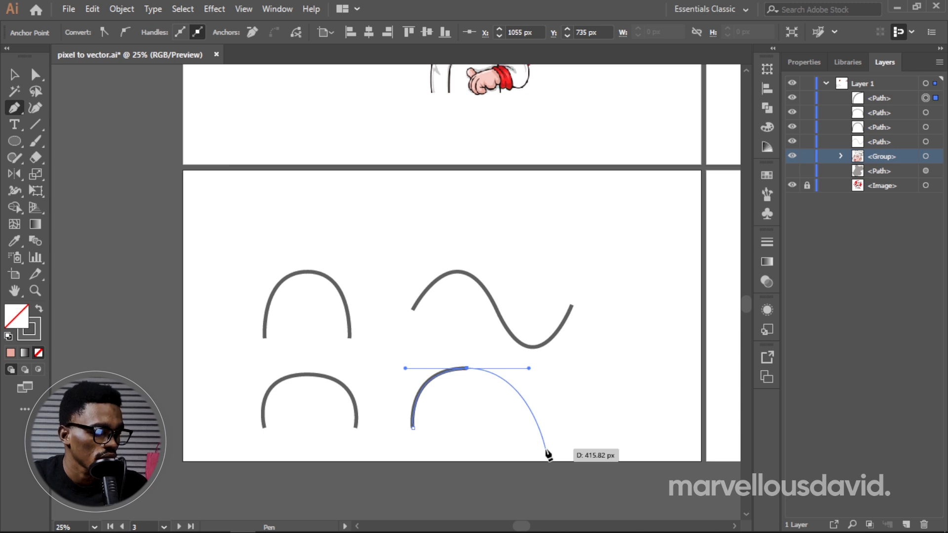
pyautogui.moveTo(545, 448); pyautogui.dragTo(587, 450)
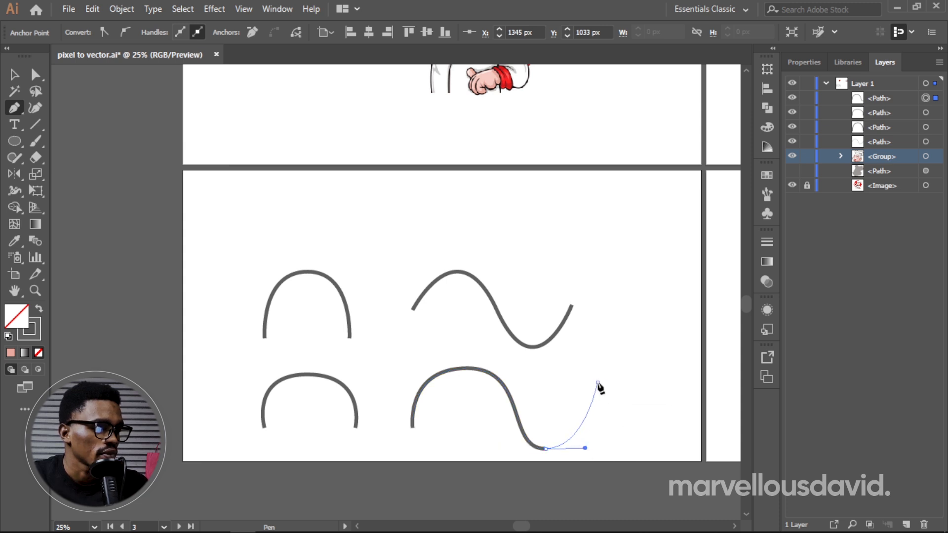
pyautogui.moveTo(598, 384); pyautogui.dragTo(611, 452)
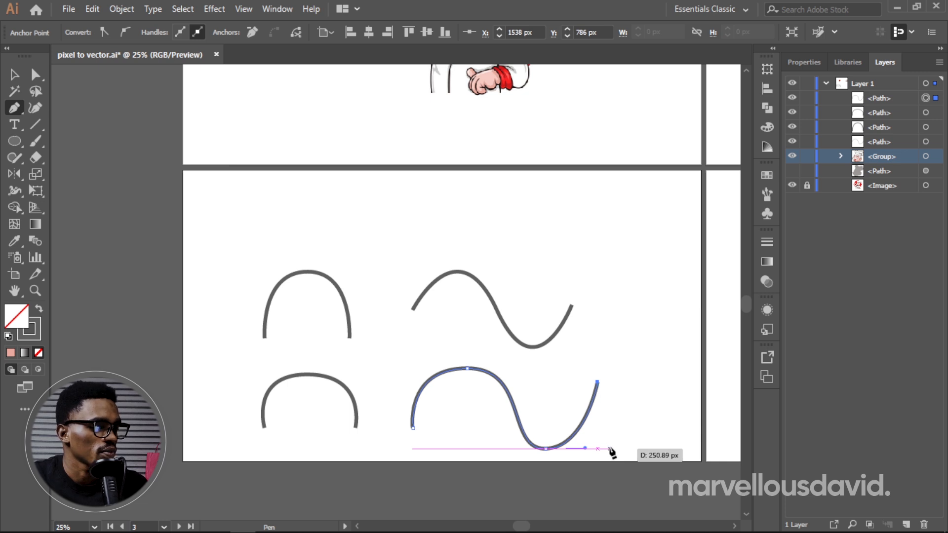
pyautogui.press('a')
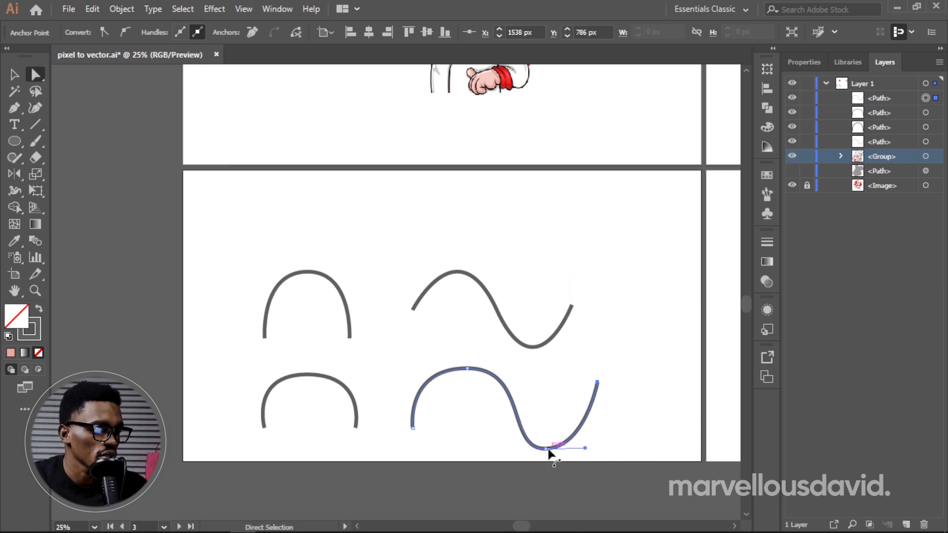
pyautogui.click(547, 449)
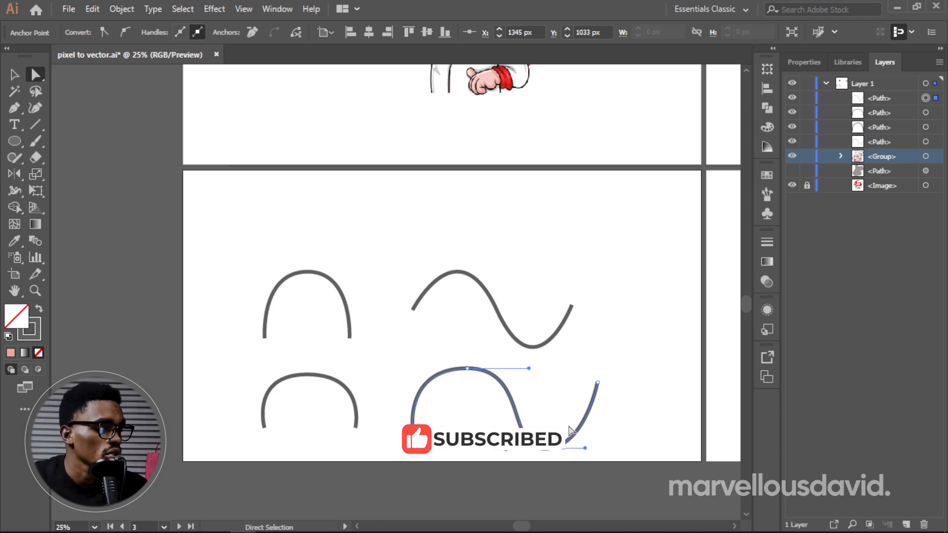
# Step: Deselect the new wave, enter isolation mode on that path and exit back to the full artwork
pyautogui.press('v')
pyautogui.click(624, 401)
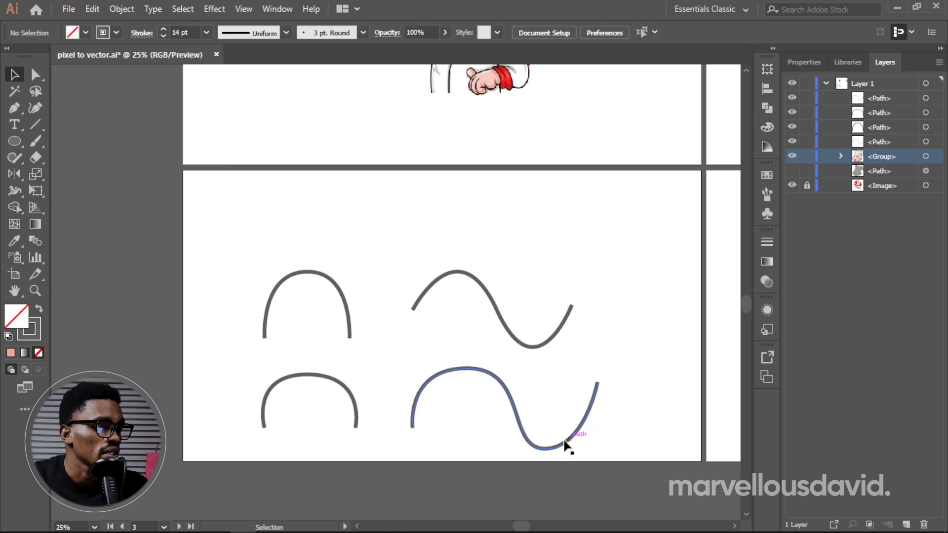
pyautogui.doubleClick(562, 444)
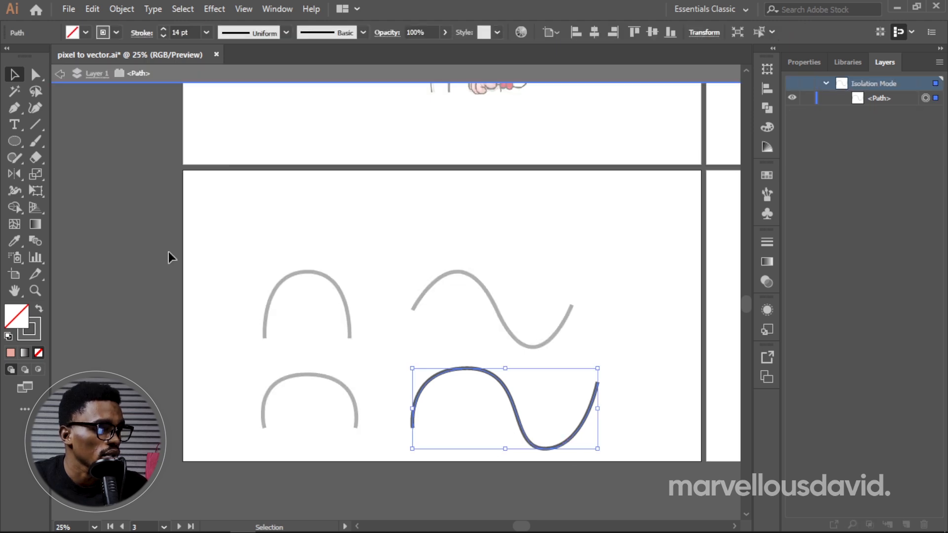
pyautogui.click(57, 74)
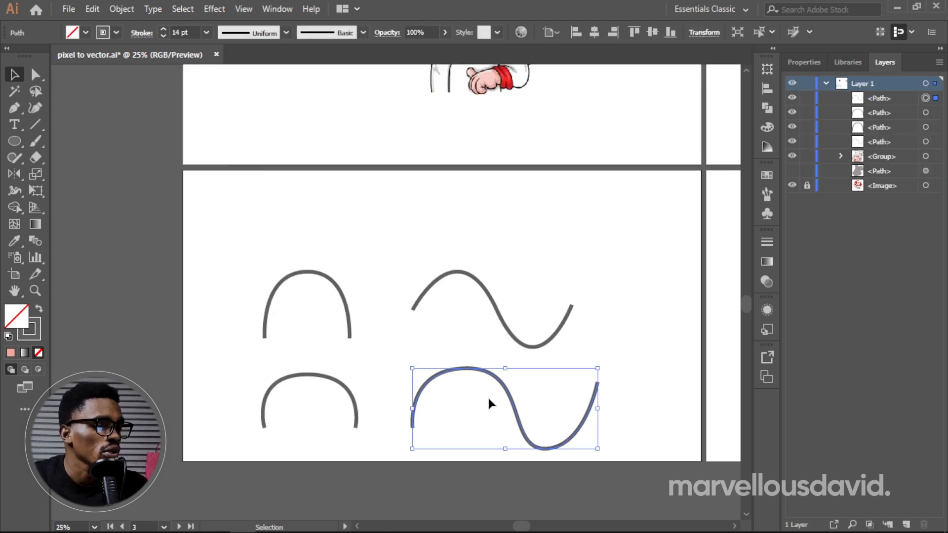
# Step: Move the whole new wave path slightly up and to the left with the Selection tool
pyautogui.press('a')
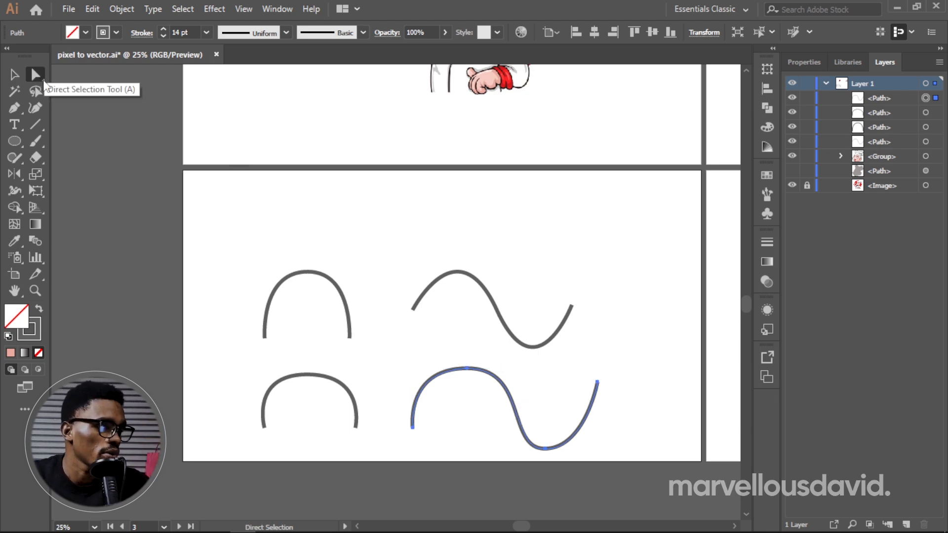
pyautogui.press('v')
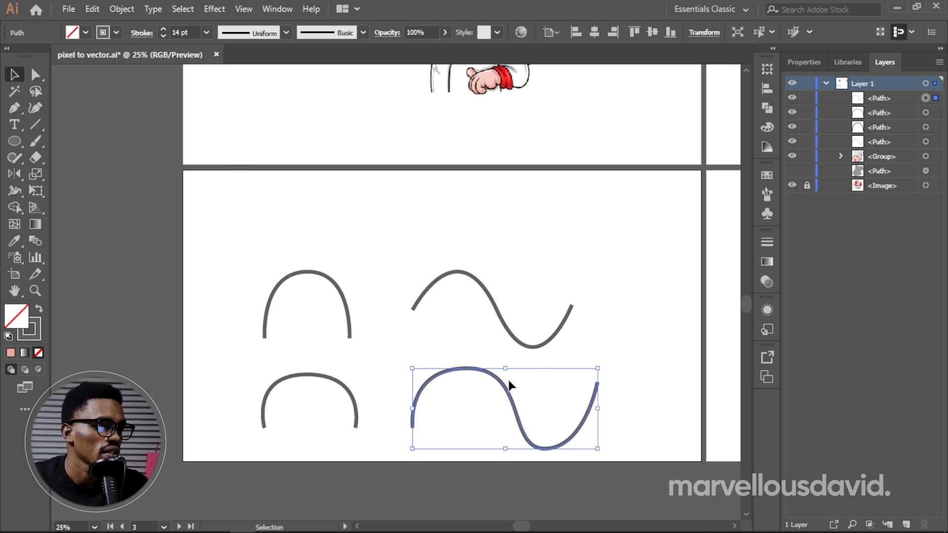
pyautogui.moveTo(486, 375); pyautogui.dragTo(478, 350)
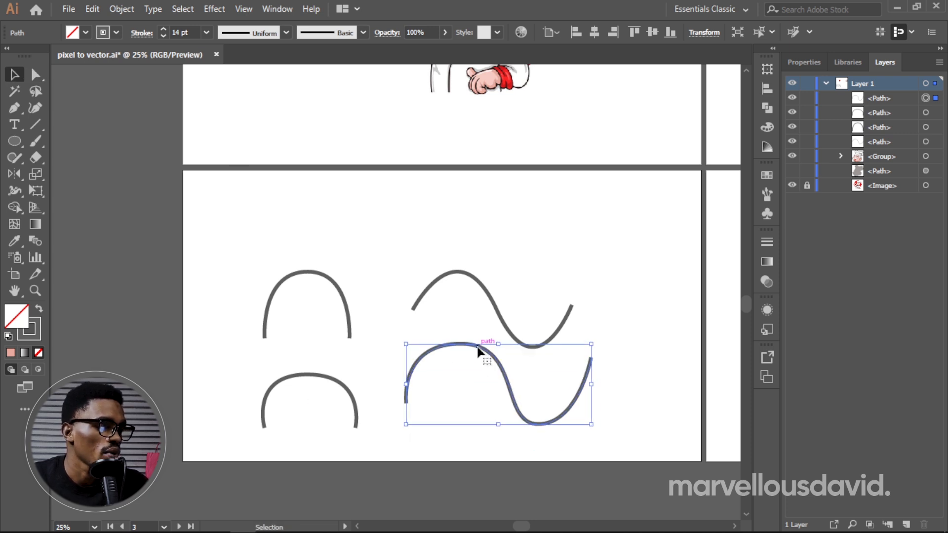
# Step: Examine the handles of the new wave's trough, crest and start anchors with the Direct Selection tool
pyautogui.press('a')
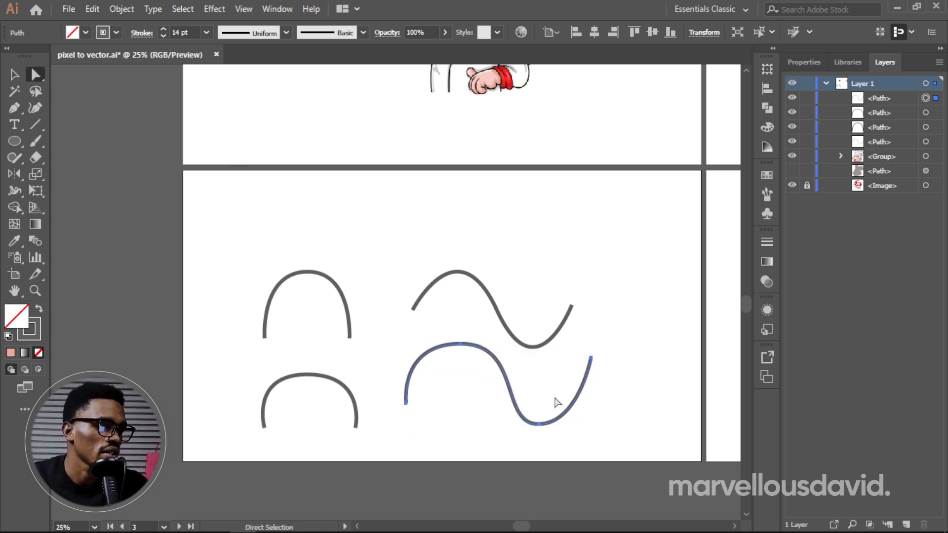
pyautogui.press('p')
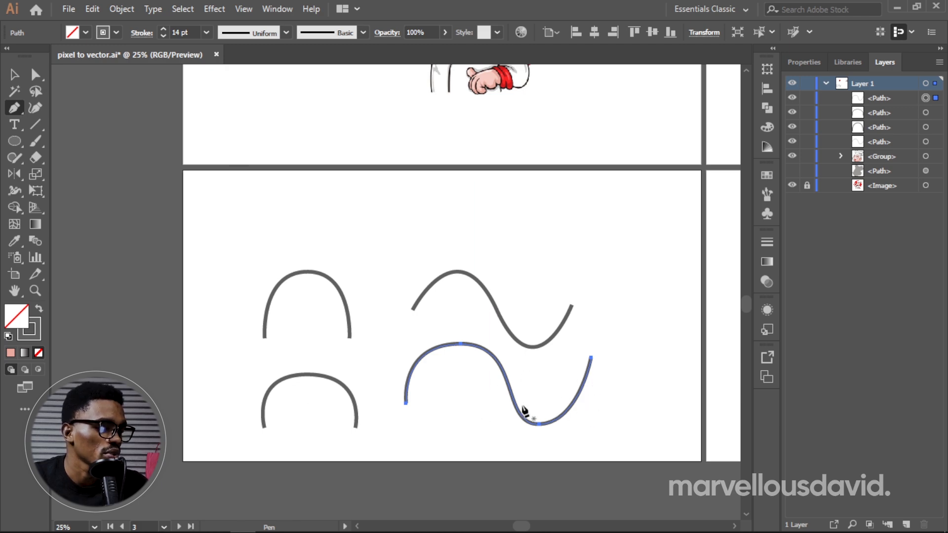
pyautogui.press('a')
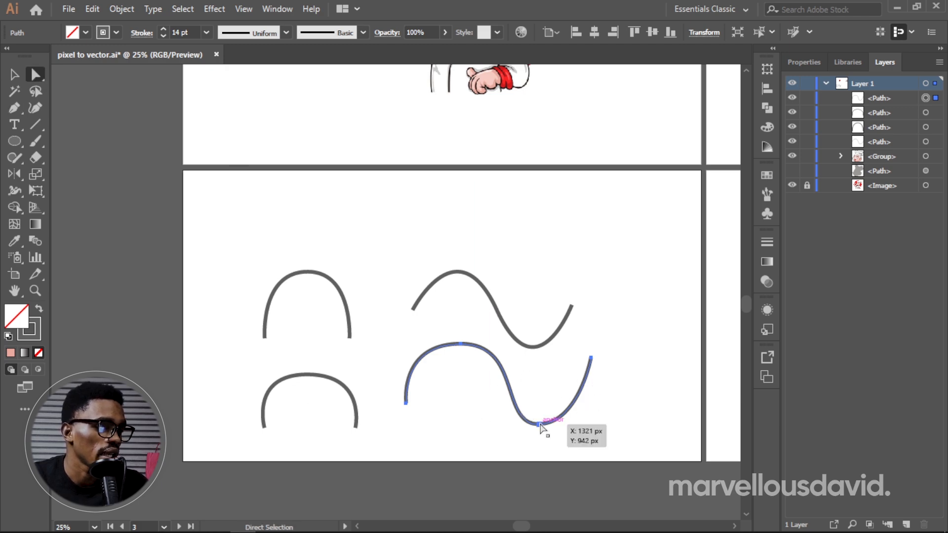
pyautogui.click(540, 425)
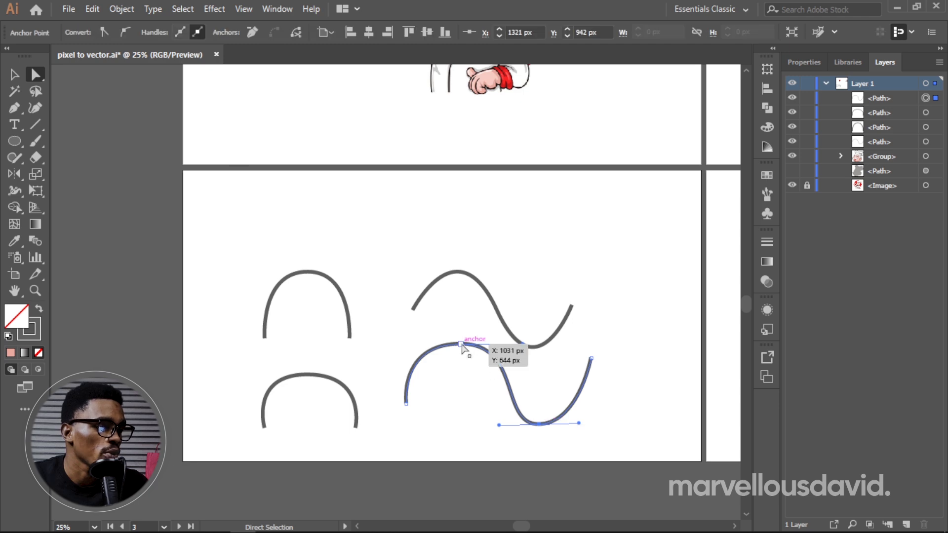
pyautogui.click(461, 344)
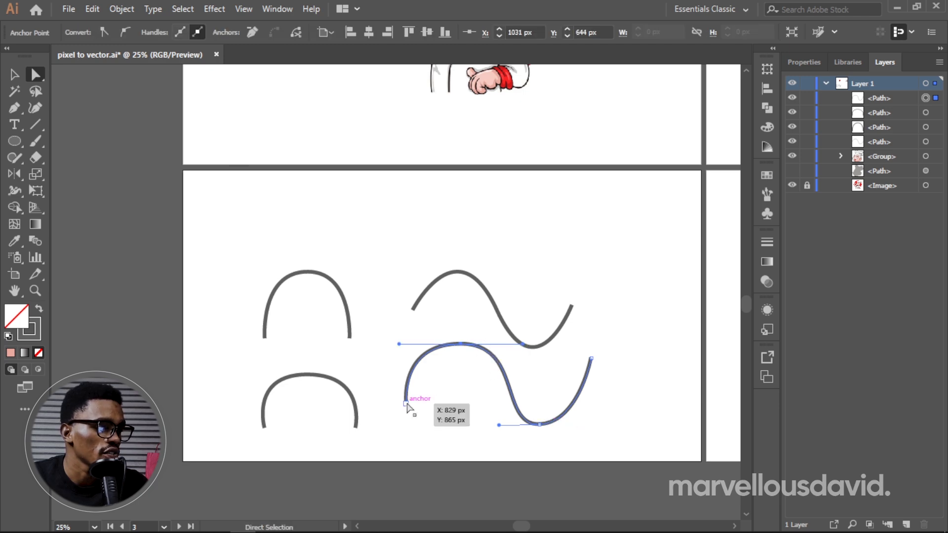
pyautogui.click(407, 403)
# Step: Reshape the new wave's trough by lengthening its anchor's handles outward on both sides
pyautogui.click(540, 425)
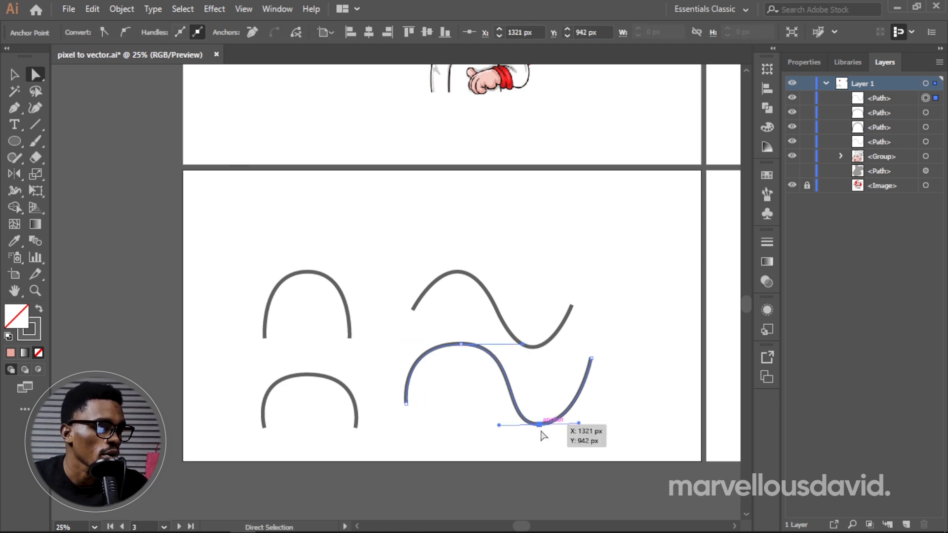
pyautogui.moveTo(497, 424); pyautogui.dragTo(474, 428)
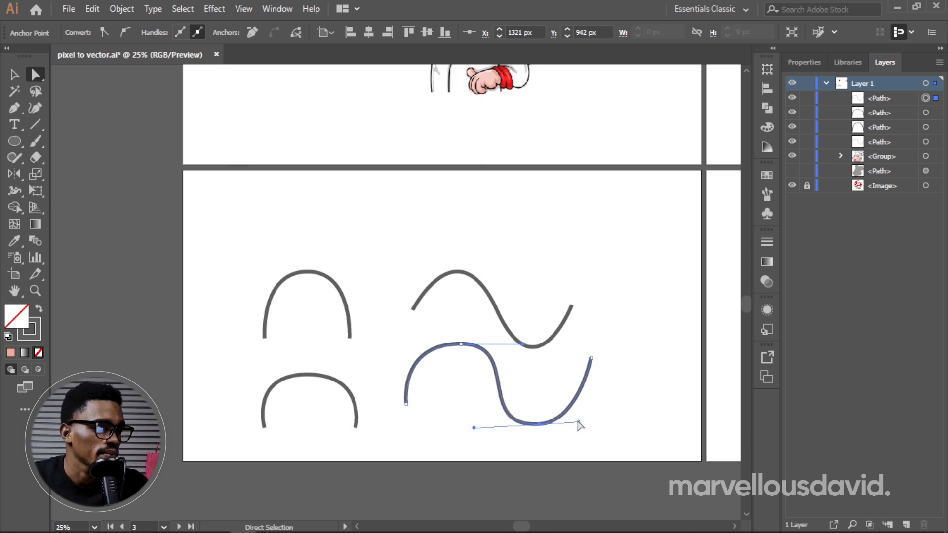
pyautogui.moveTo(579, 423); pyautogui.dragTo(606, 423)
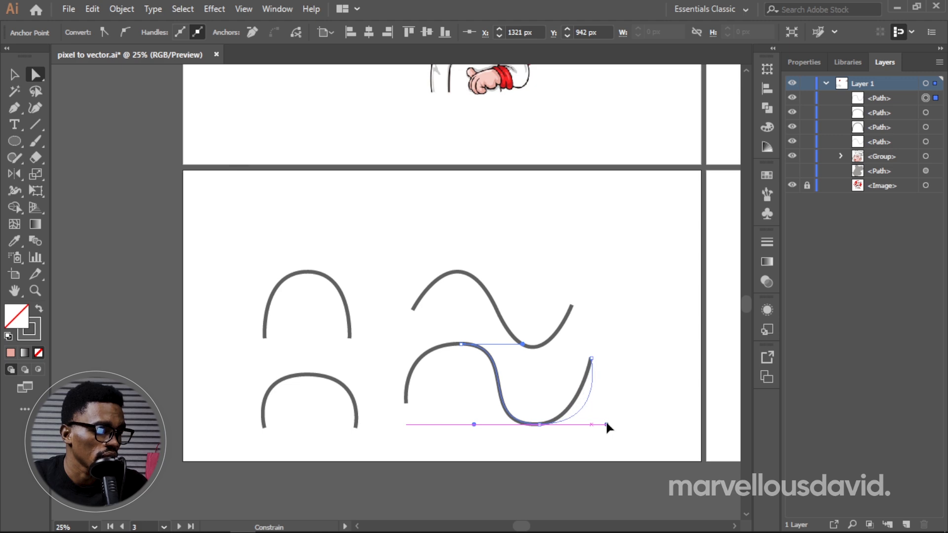
# Step: Delete the reshaped practice wave below the reference wave
pyautogui.press('Delete')
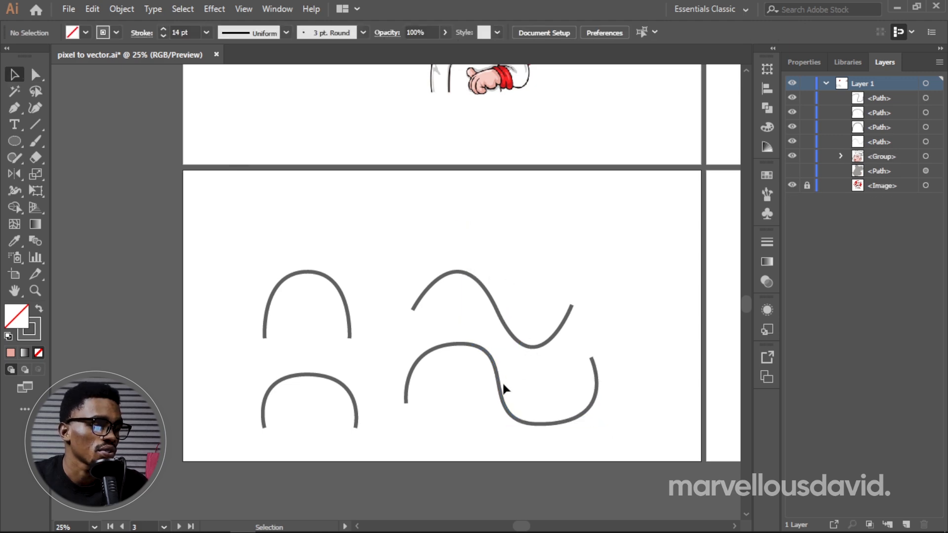
pyautogui.click(502, 387)
pyautogui.press('Delete')
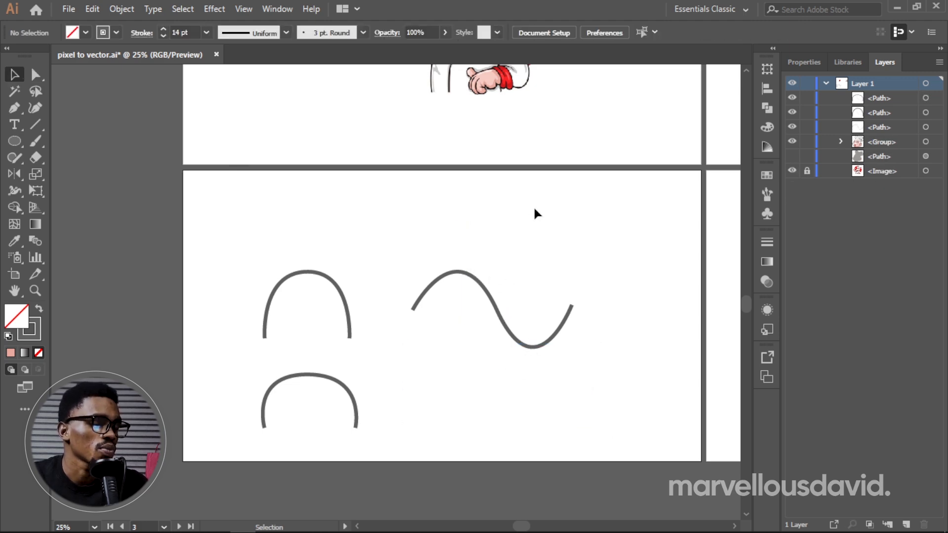
# Step: Unlock the raster chef image on the first artboard and select it
pyautogui.press('space')
pyautogui.moveTo(505, 114); pyautogui.dragTo(566, 318)
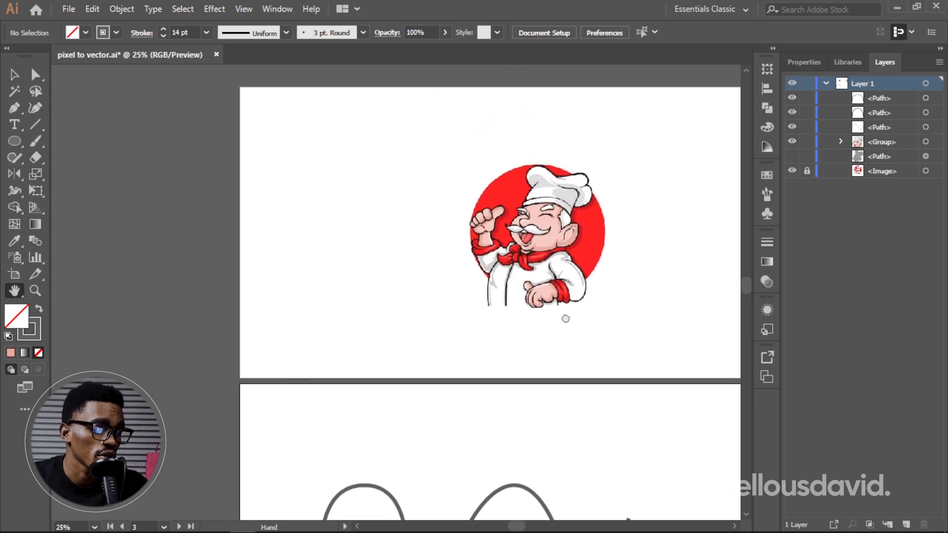
pyautogui.press('z')
pyautogui.click(575, 260)
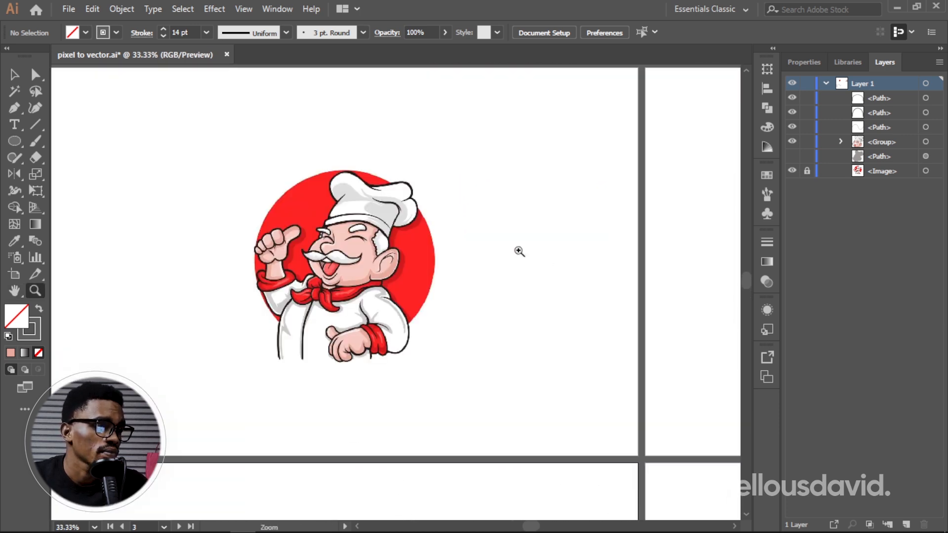
pyautogui.click(378, 278)
pyautogui.click(367, 244)
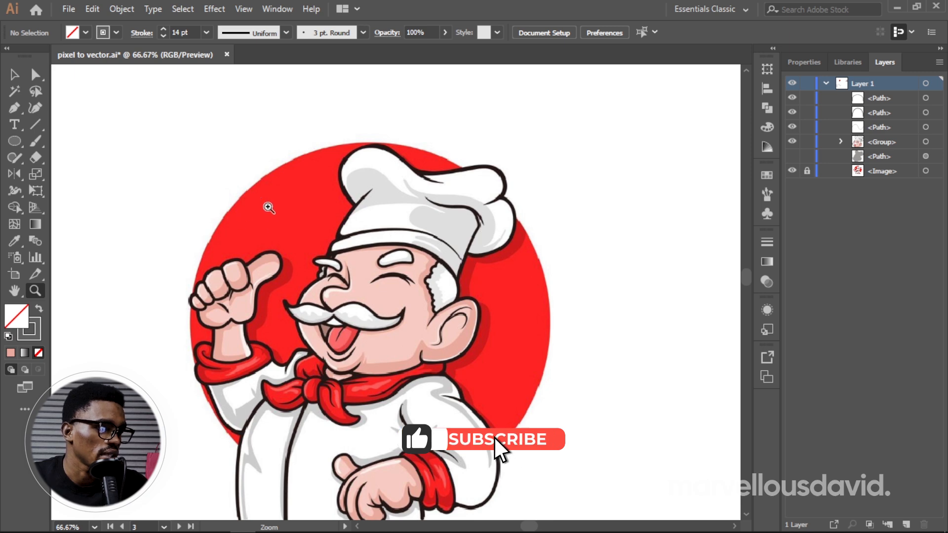
pyautogui.click(807, 171)
pyautogui.click(873, 172)
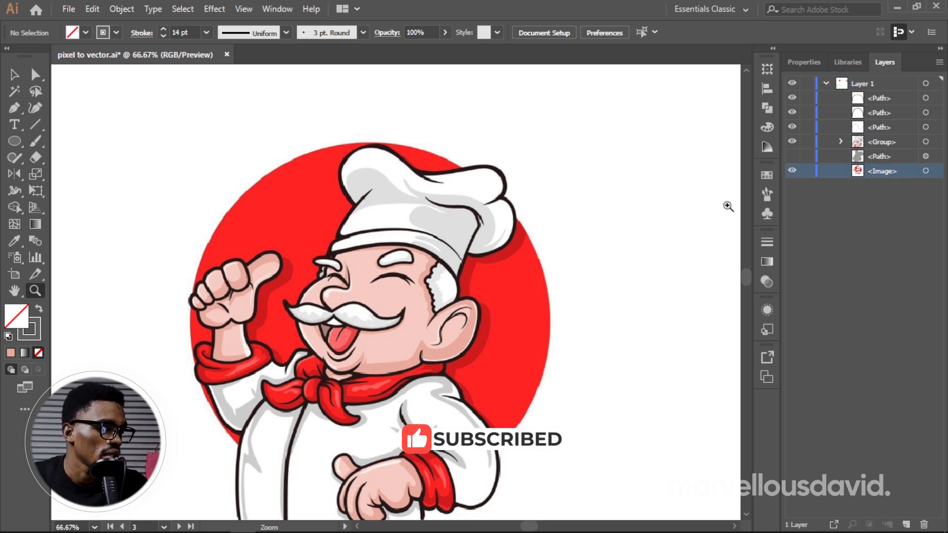
pyautogui.press('v')
pyautogui.click(278, 263)
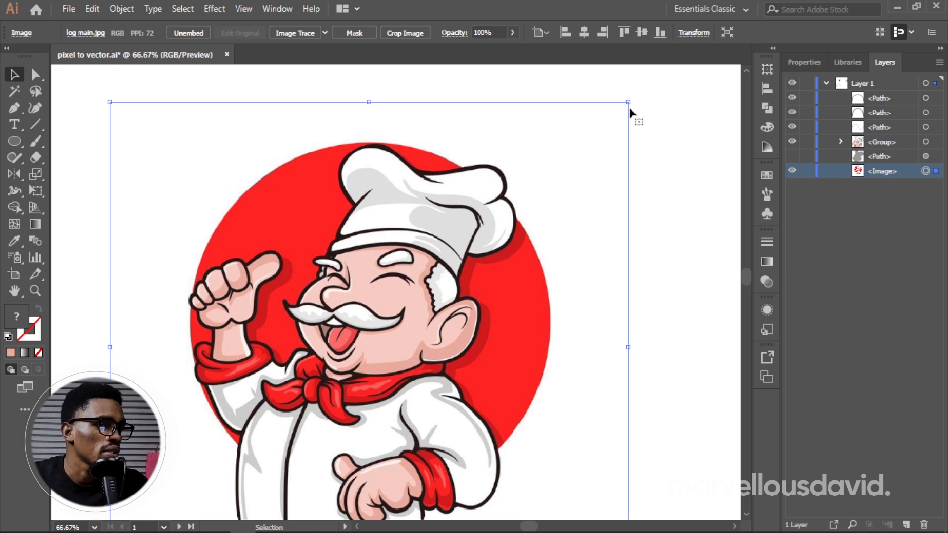
# Step: Set the selected chef image's opacity to 50%
pyautogui.click(804, 62)
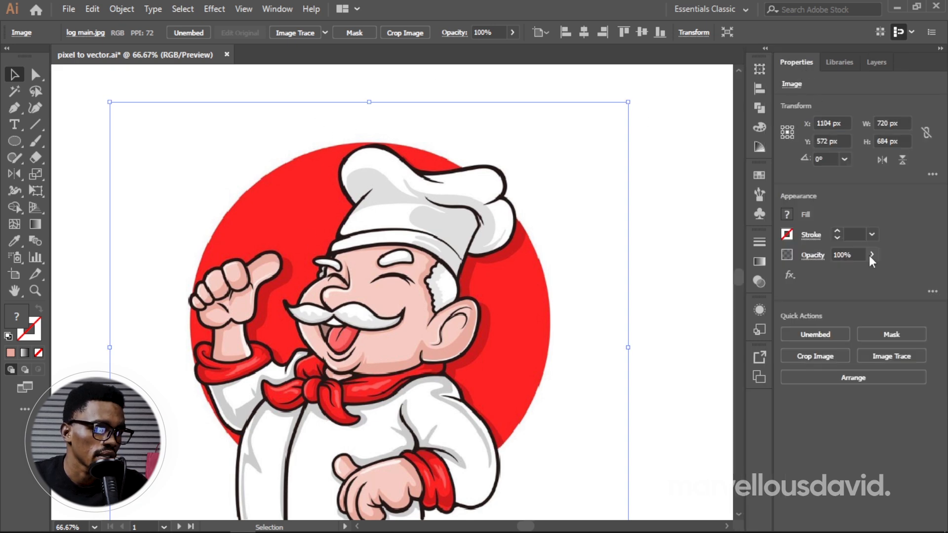
pyautogui.click(872, 255)
pyautogui.click(843, 273)
pyautogui.moveTo(842, 272); pyautogui.dragTo(854, 273)
pyautogui.click(845, 252)
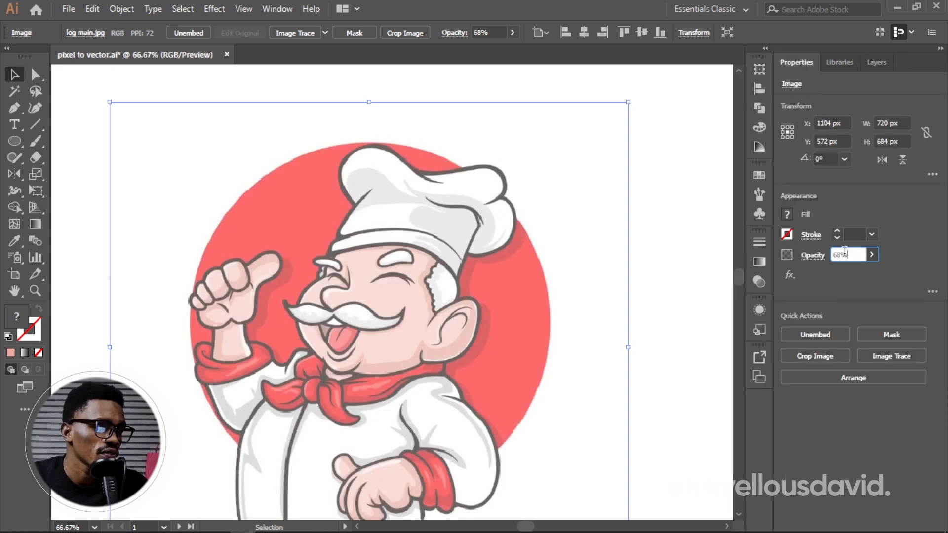
pyautogui.write('5')
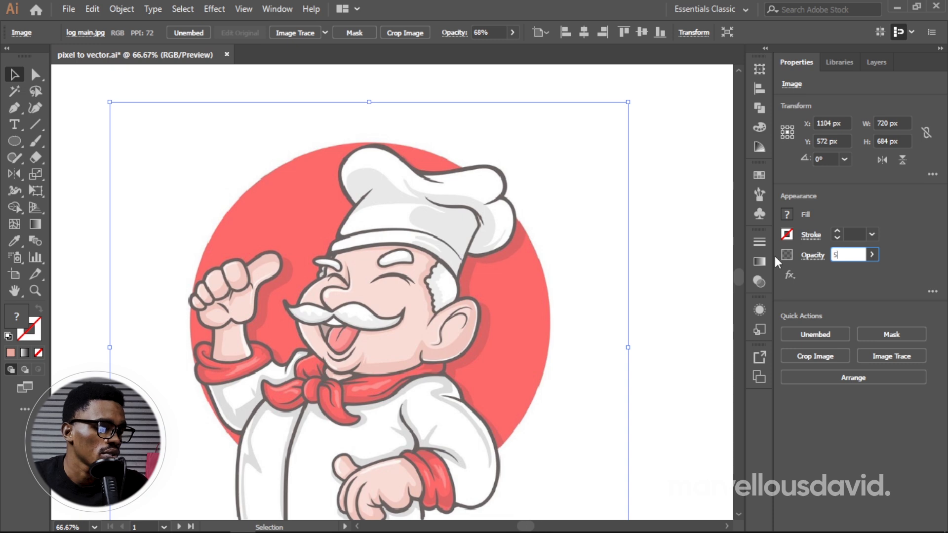
pyautogui.write('0')
pyautogui.press('Return')
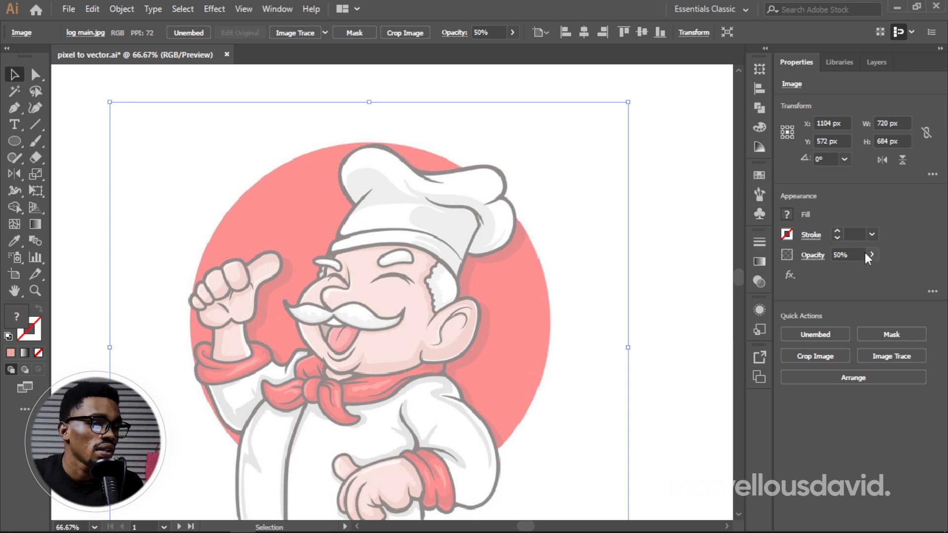
# Step: Set the chef image's opacity back to 100% and deselect it
pyautogui.click(835, 254)
pyautogui.write('100')
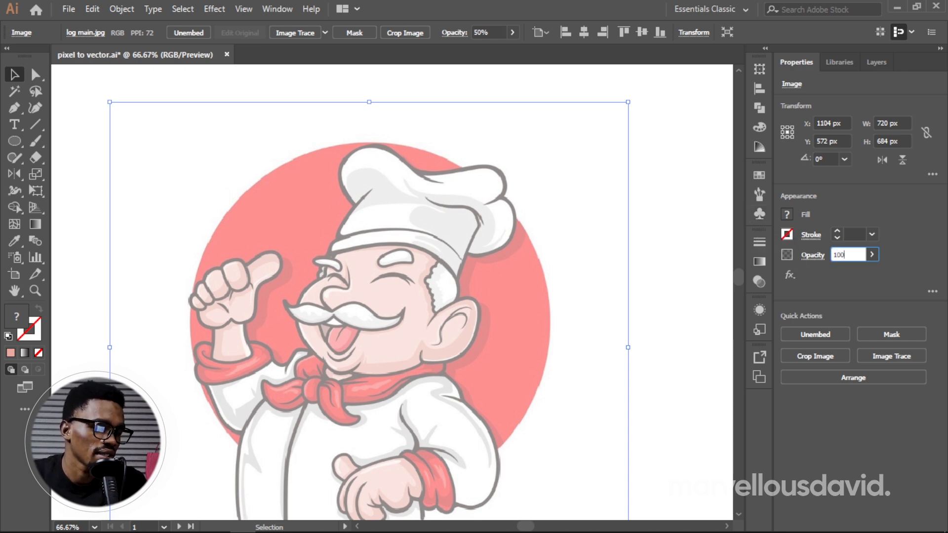
pyautogui.press('Return')
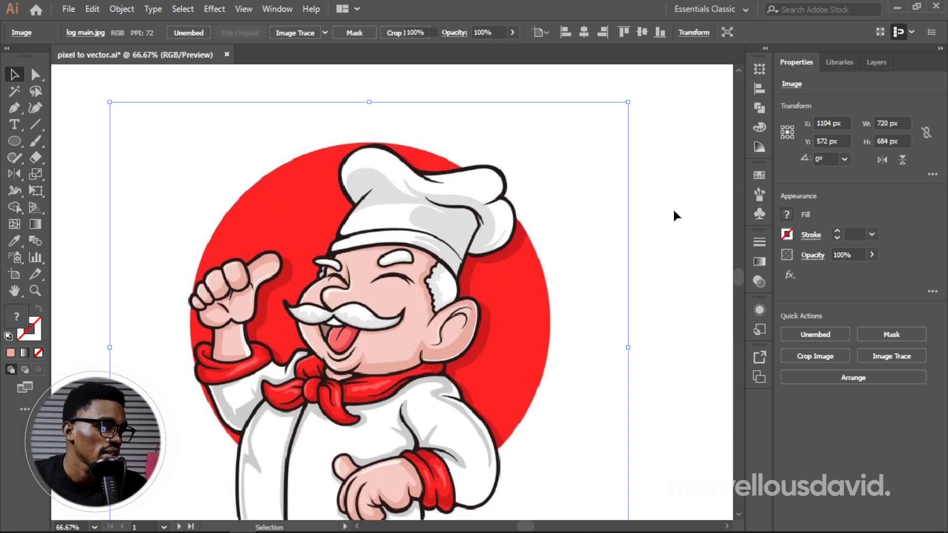
pyautogui.click(673, 209)
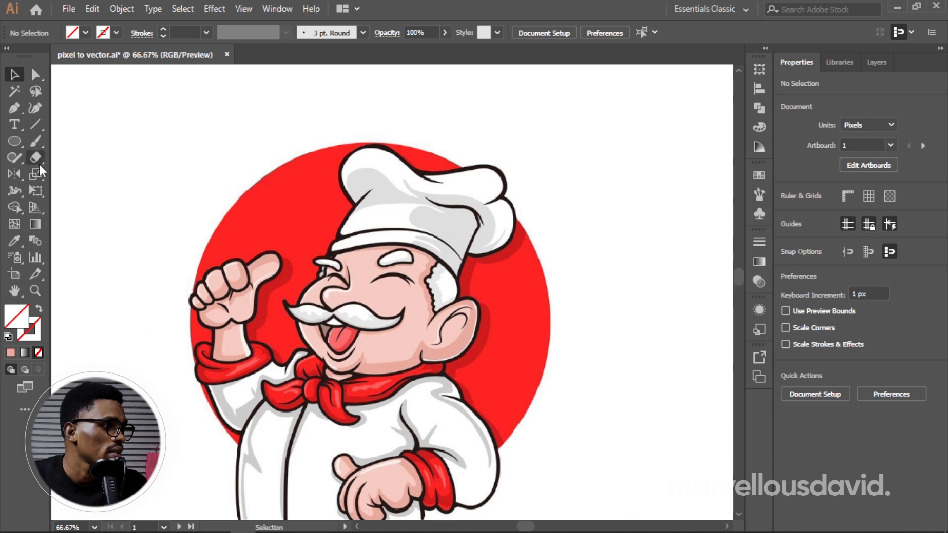
# Step: Create an 18 × 18 px square beside the chef image and give it the solid pink fill E9AA9F
pyautogui.moveTo(14, 144); pyautogui.dragTo(79, 143)
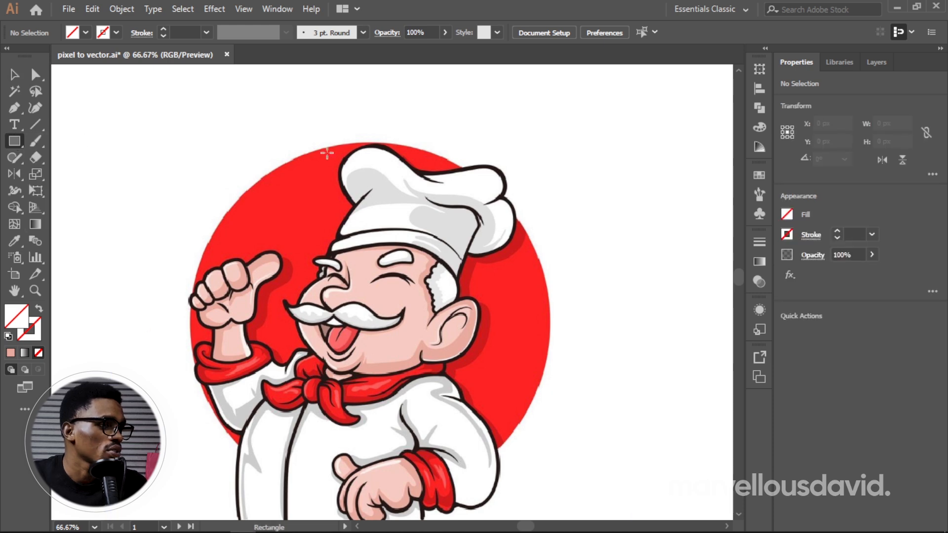
pyautogui.click(617, 169)
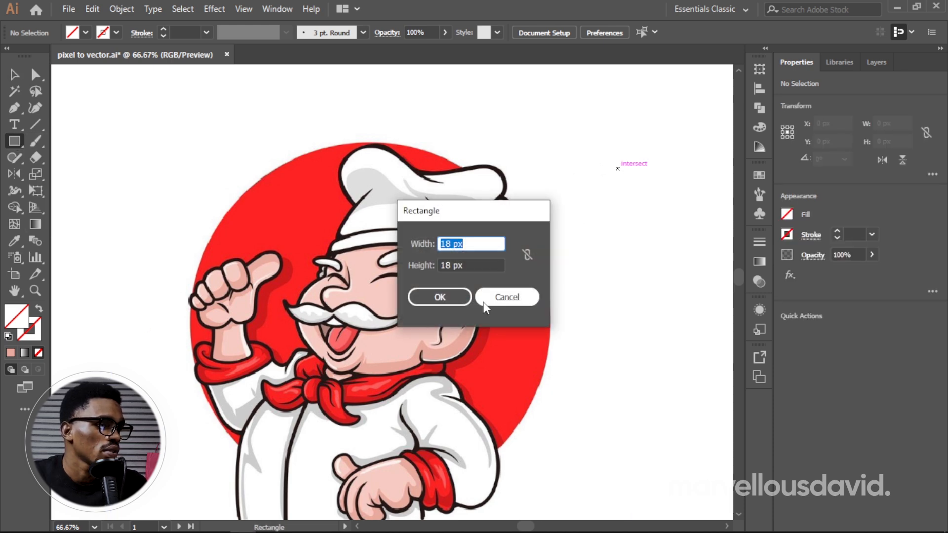
pyautogui.click(438, 296)
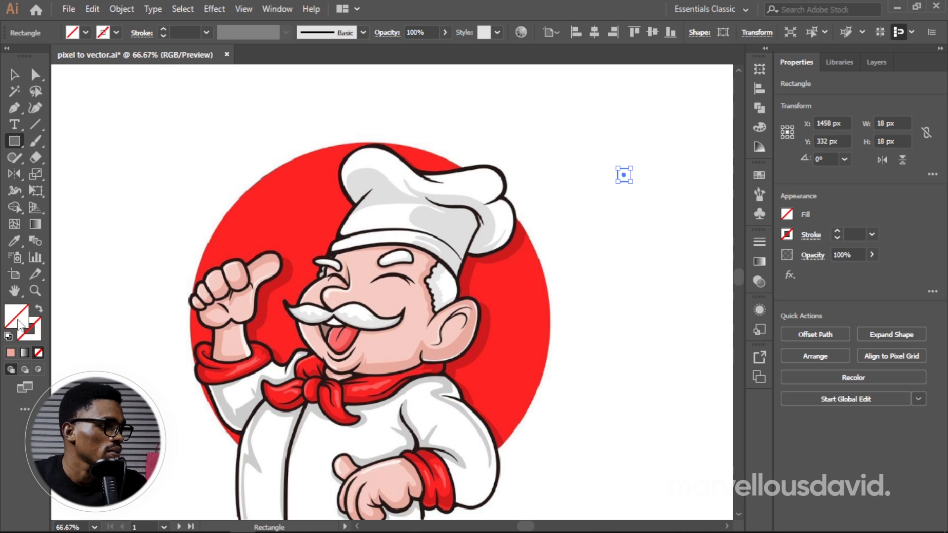
pyautogui.click(10, 353)
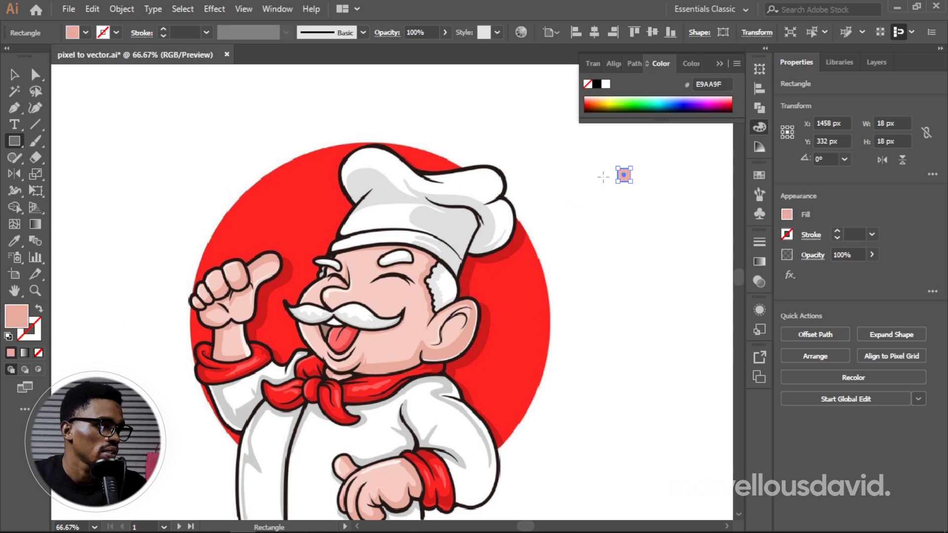
# Step: Enlarge the pink square to about 48 px and duplicate it into a vertical column of five squares
pyautogui.press('v')
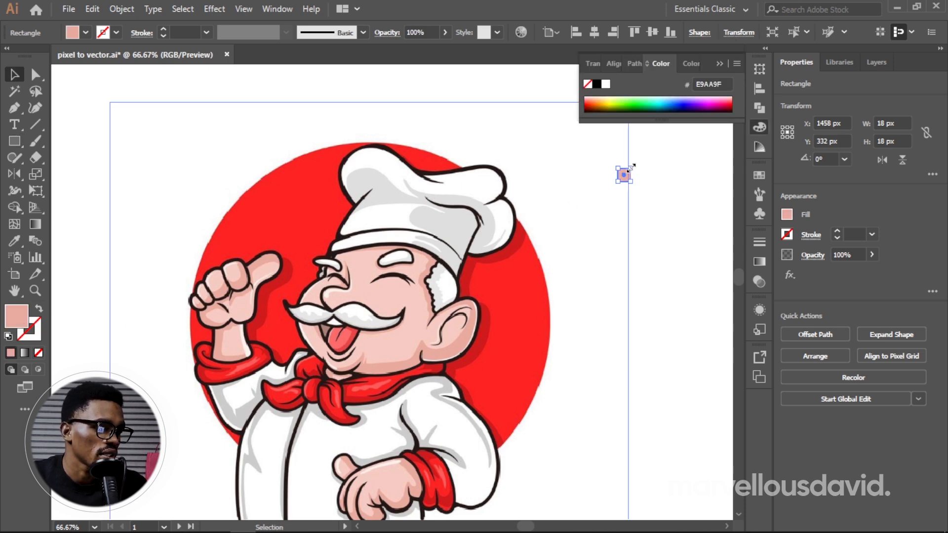
pyautogui.keyDown('shift'); pyautogui.moveTo(630, 168); pyautogui.dragTo(635, 280); pyautogui.keyUp('shift')
pyautogui.keyDown('alt'); pyautogui.moveTo(635, 280); pyautogui.dragTo(638, 336); pyautogui.keyUp('alt')
pyautogui.keyDown('alt'); pyautogui.moveTo(640, 339); pyautogui.dragTo(635, 375); pyautogui.keyUp('alt')
pyautogui.moveTo(638, 328)
pyautogui.mouseDown()
pyautogui.moveTo(638, 378)
pyautogui.moveTo(637, 320)
pyautogui.moveTo(638, 328)
pyautogui.mouseUp()
pyautogui.moveTo(622, 174); pyautogui.dragTo(614, 173)
pyautogui.moveTo(663, 415); pyautogui.dragTo(637, 191)
pyautogui.click(662, 144)
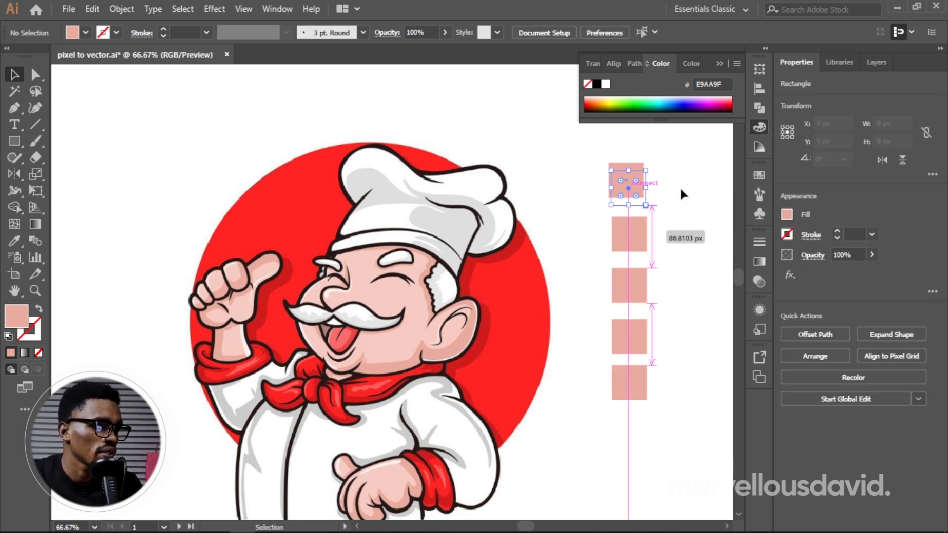
pyautogui.click(681, 186)
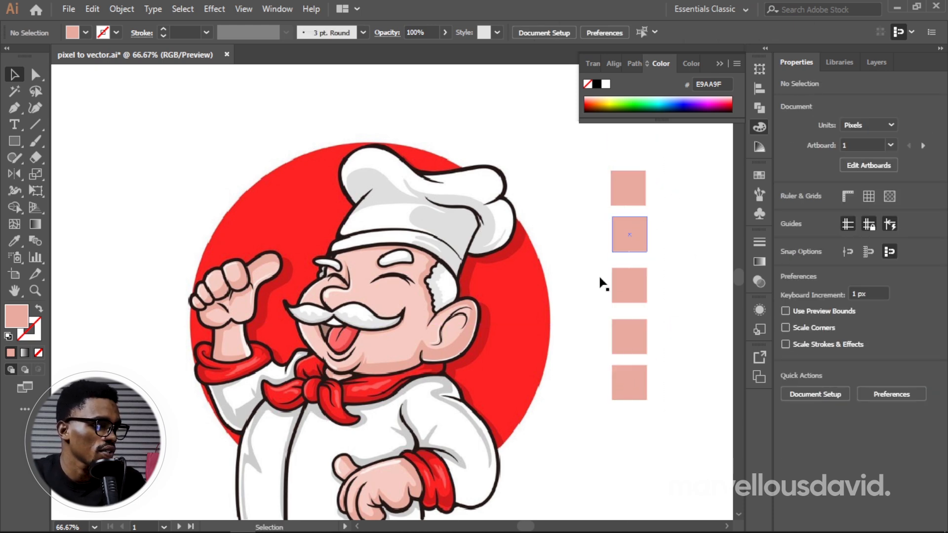
# Step: Fill the first square of the column with the dark outline colour 271719 sampled from the chef's hat
pyautogui.click(643, 198)
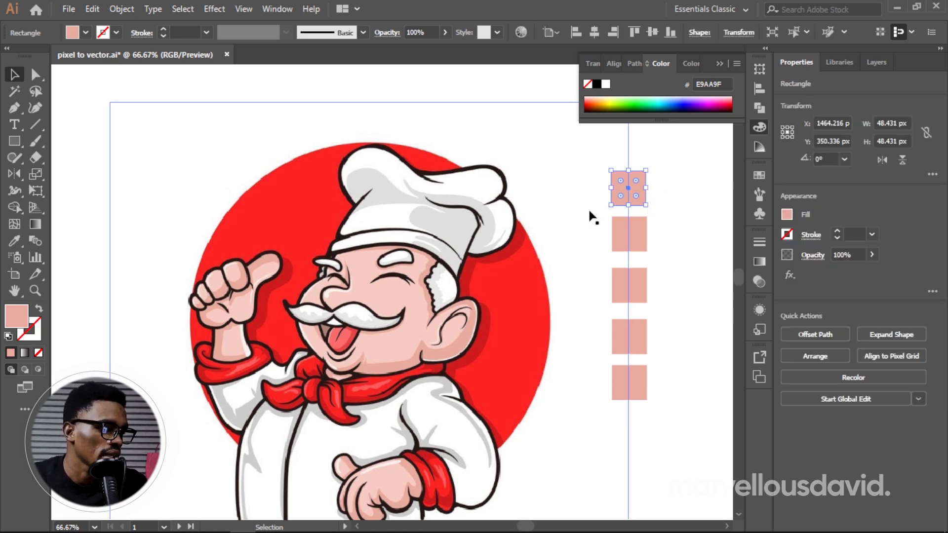
pyautogui.press('i')
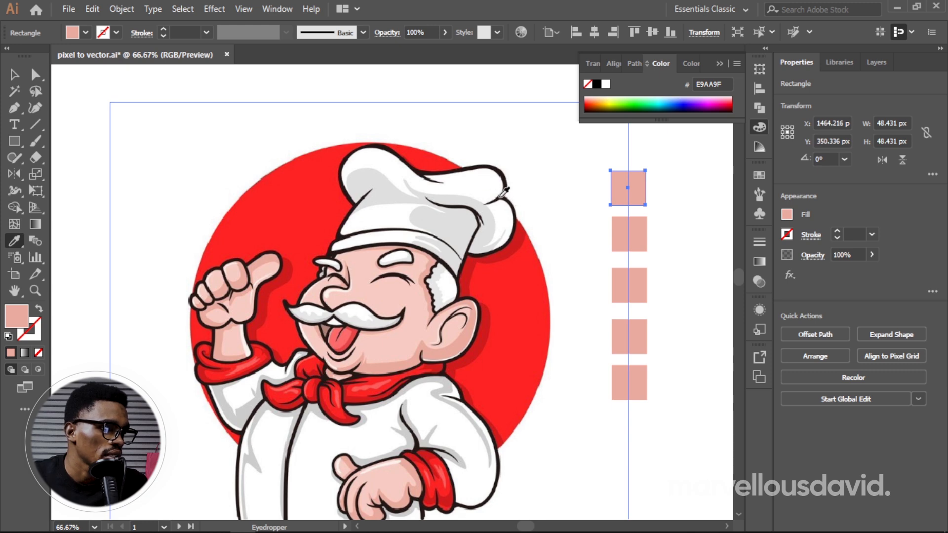
pyautogui.click(502, 195)
pyautogui.press('v')
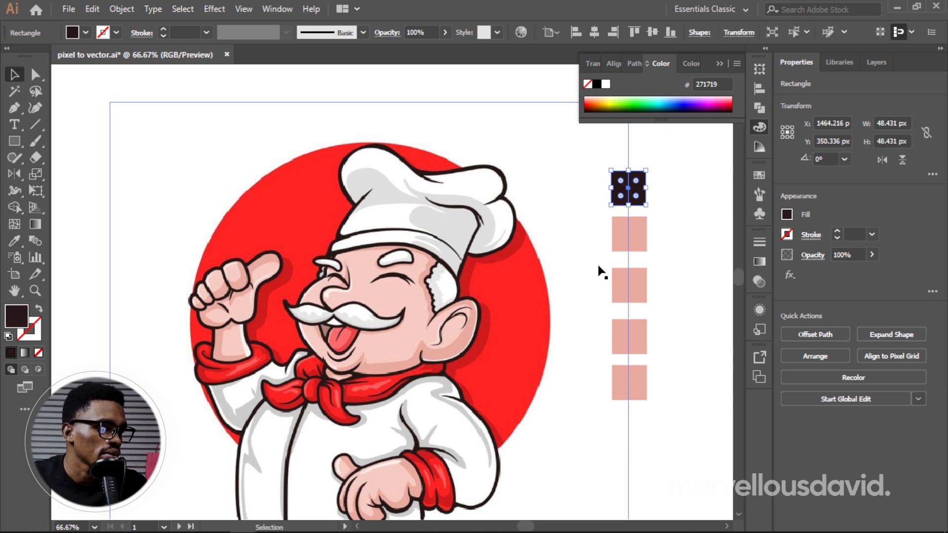
# Step: Fill the second square with the grey shadow colour DEDEDE sampled from the chef's hat
pyautogui.click(641, 239)
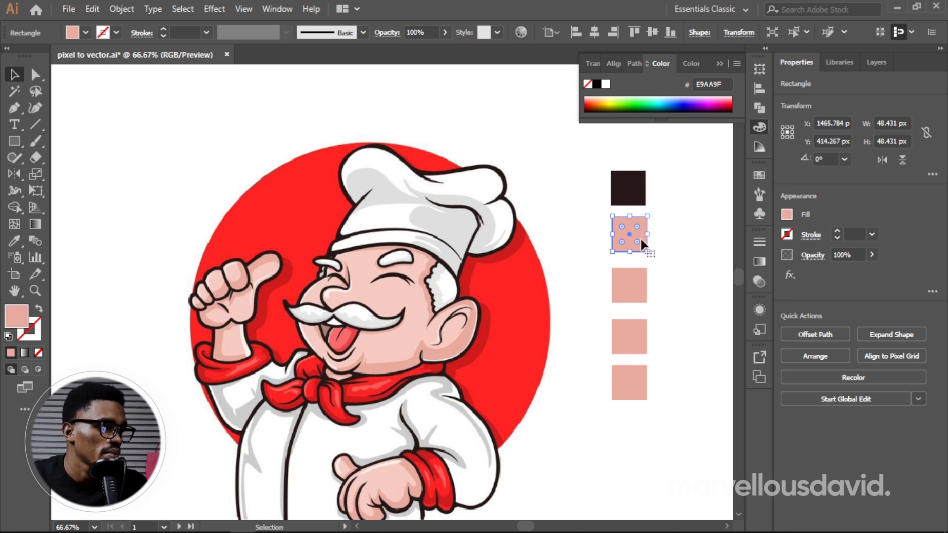
pyautogui.press('i')
pyautogui.click(459, 225)
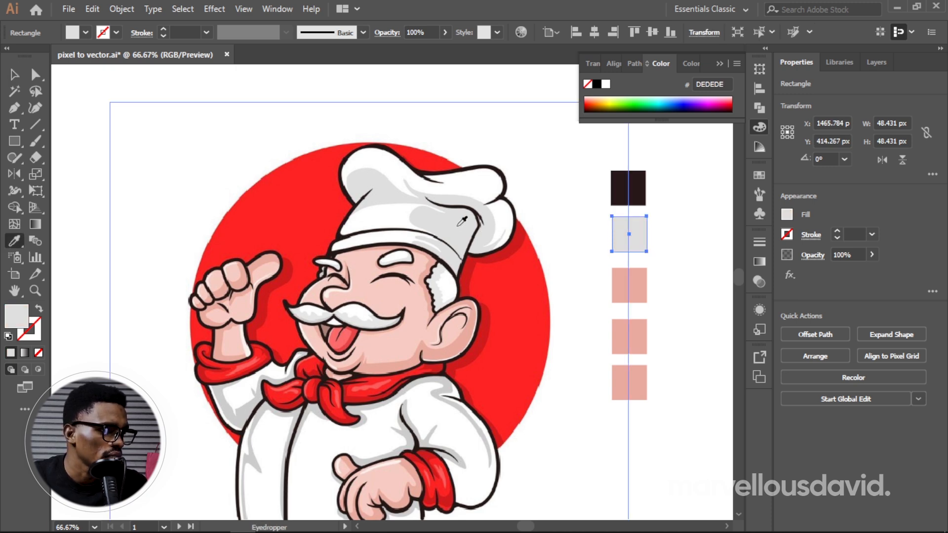
pyautogui.click(439, 280)
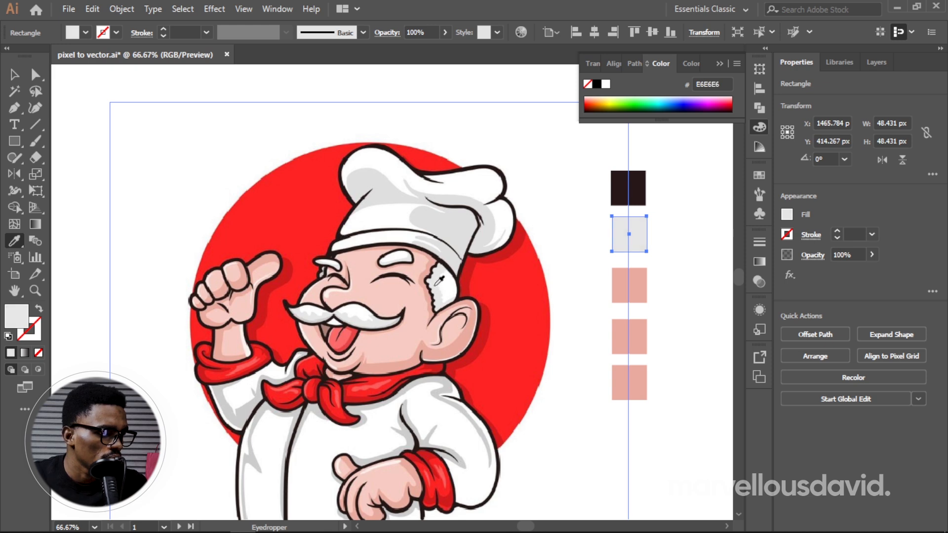
pyautogui.click(439, 281)
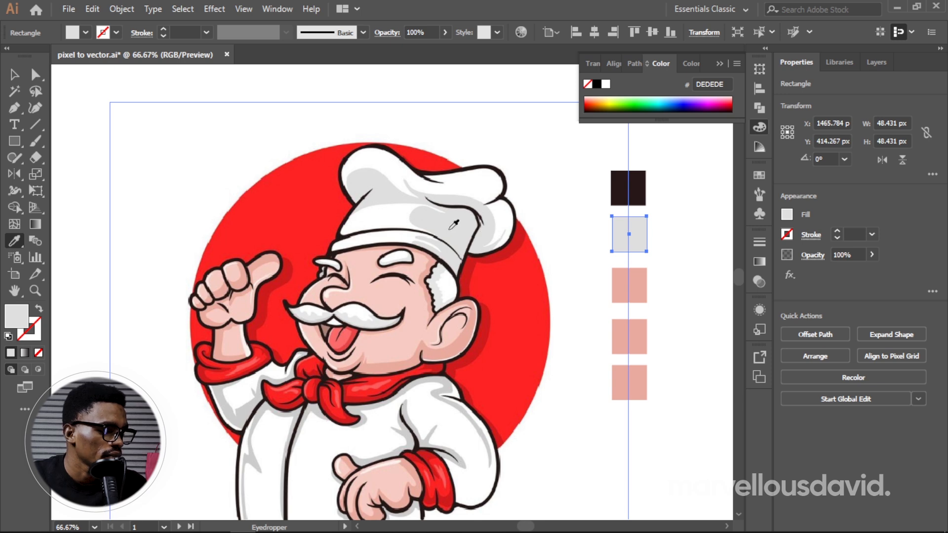
# Step: Fill the third square with the light grey E5E5E5 sampled from the chef's hair
pyautogui.keyDown('ctrl'); pyautogui.click(638, 282); pyautogui.keyUp('ctrl')
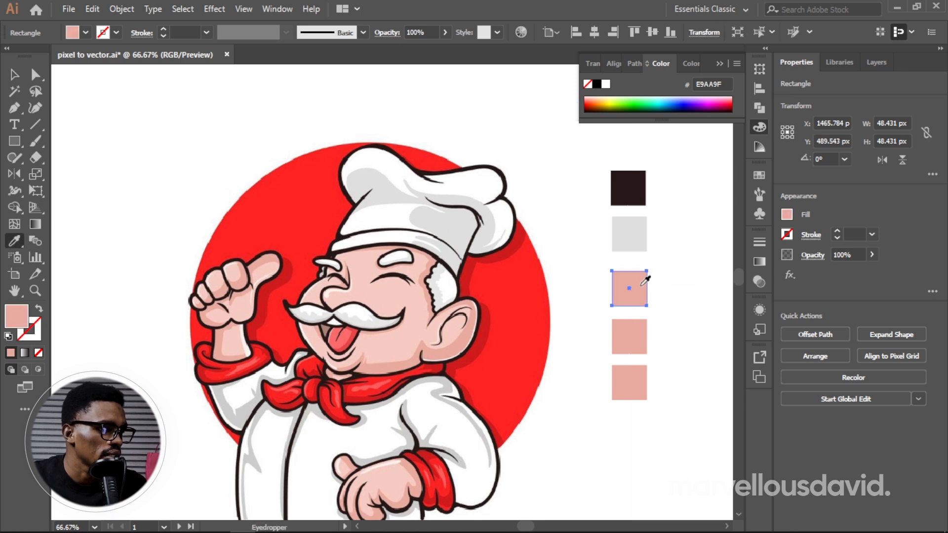
pyautogui.click(436, 284)
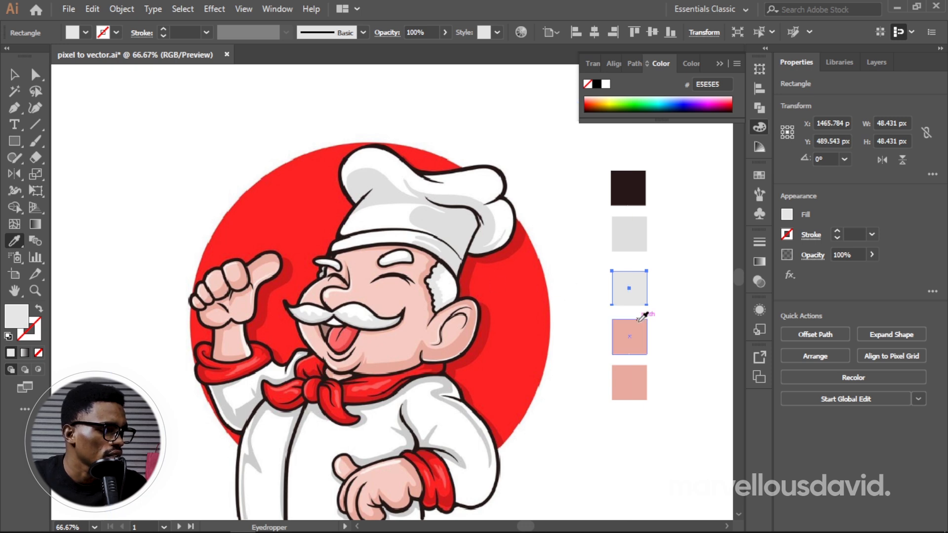
pyautogui.press('v')
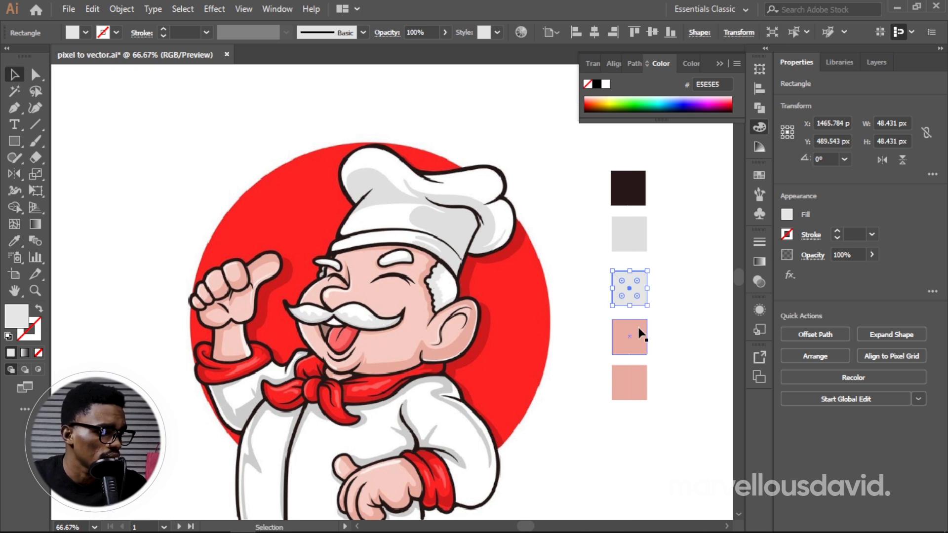
# Step: Fill the fourth square with the skin colour F7CBC2 sampled from the chef's face
pyautogui.click(639, 336)
pyautogui.press('i')
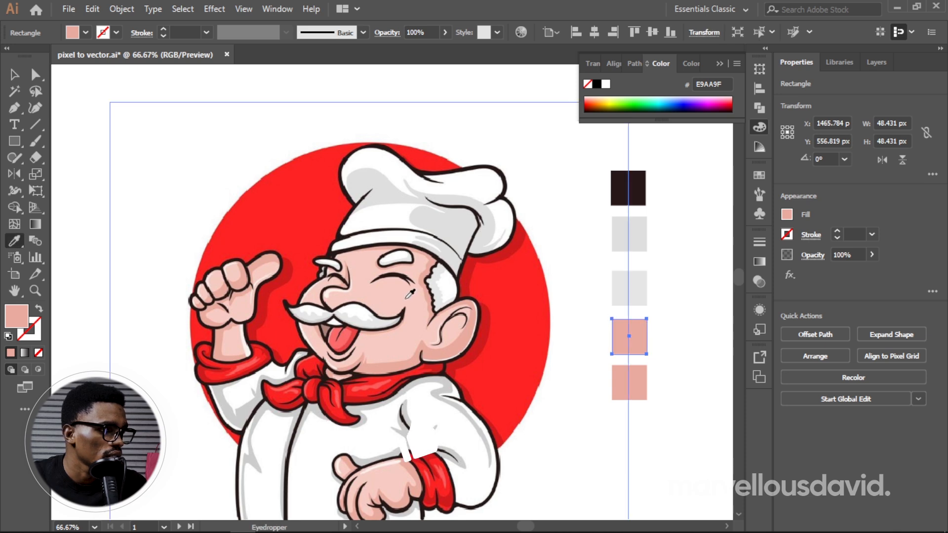
pyautogui.click(406, 298)
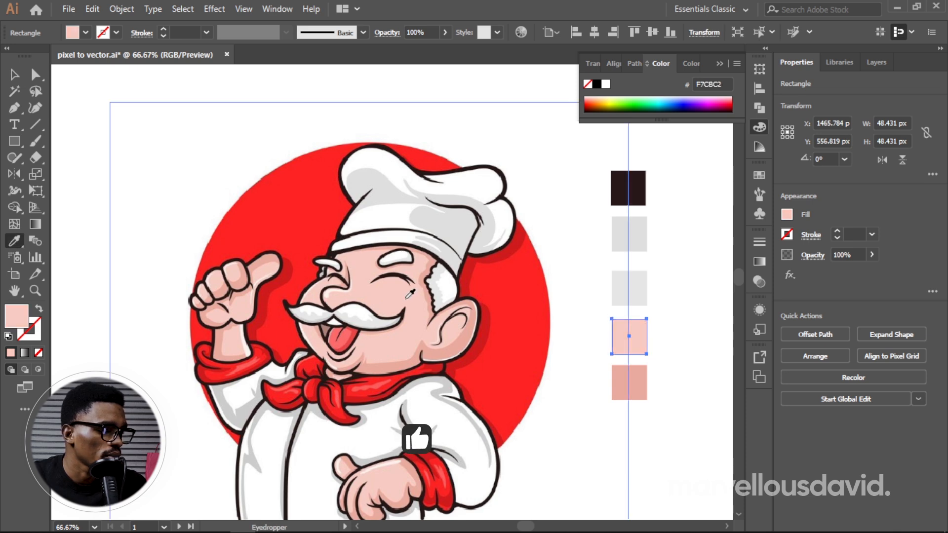
# Step: Fill the fifth square with the skin shadow colour E8ABA0 sampled below the chef's ear, then deselect it
pyautogui.keyDown('ctrl'); pyautogui.click(642, 386); pyautogui.keyUp('ctrl')
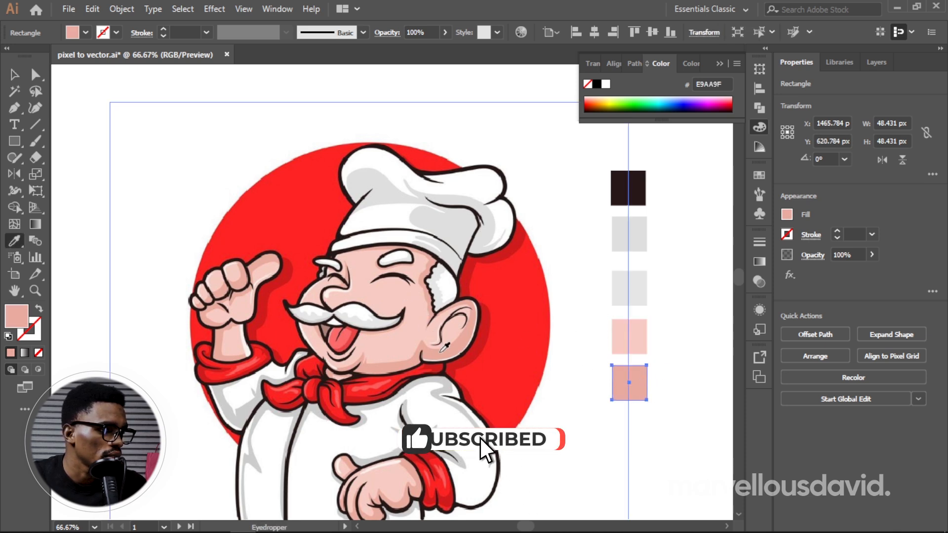
pyautogui.click(441, 352)
pyautogui.press('v')
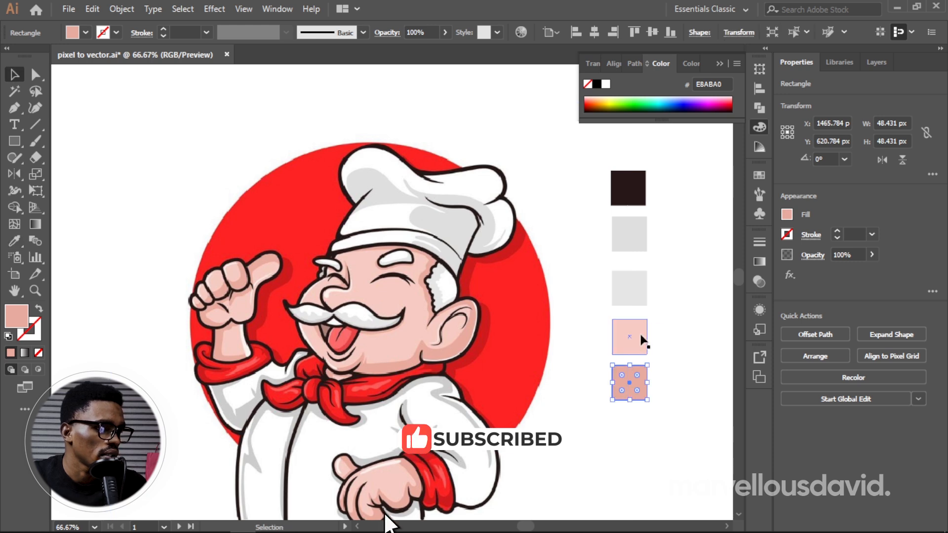
pyautogui.click(669, 351)
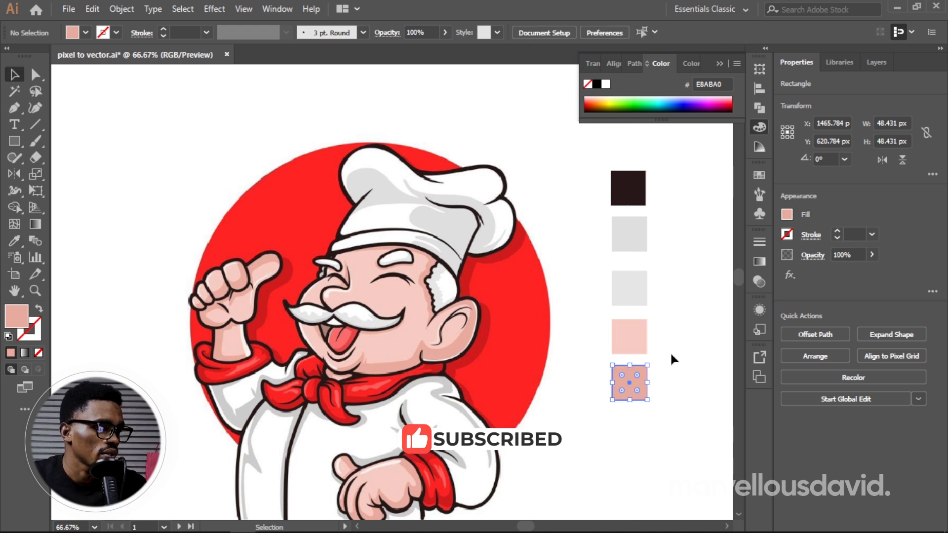
pyautogui.click(628, 384)
pyautogui.press('v')
pyautogui.click(678, 391)
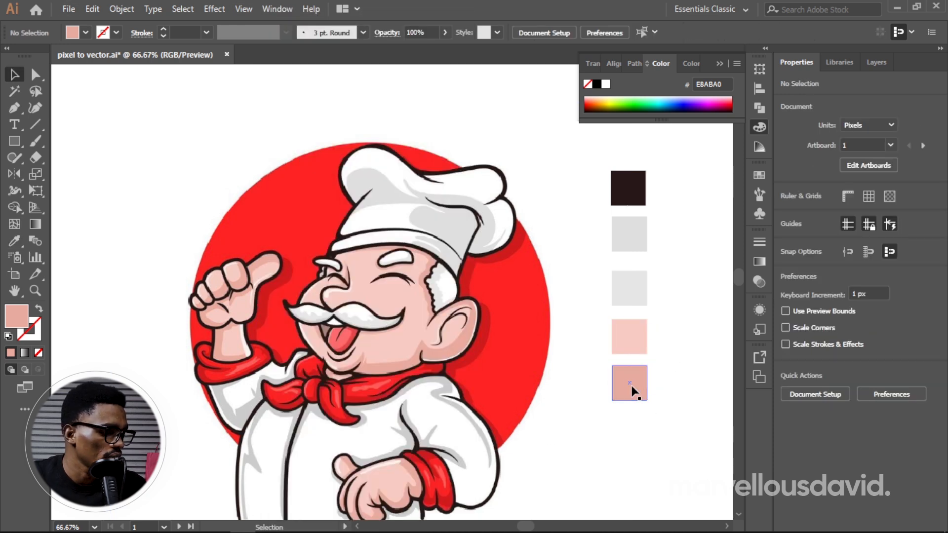
# Step: Extend the column with two copied squares, filled with the tongue's light red and its darker shade DF4B47 sampled from the mouth
pyautogui.click(633, 392)
pyautogui.moveTo(634, 393); pyautogui.dragTo(628, 478)
pyautogui.press('i')
pyautogui.click(341, 341)
pyautogui.press('v')
pyautogui.press('i')
pyautogui.click(359, 329)
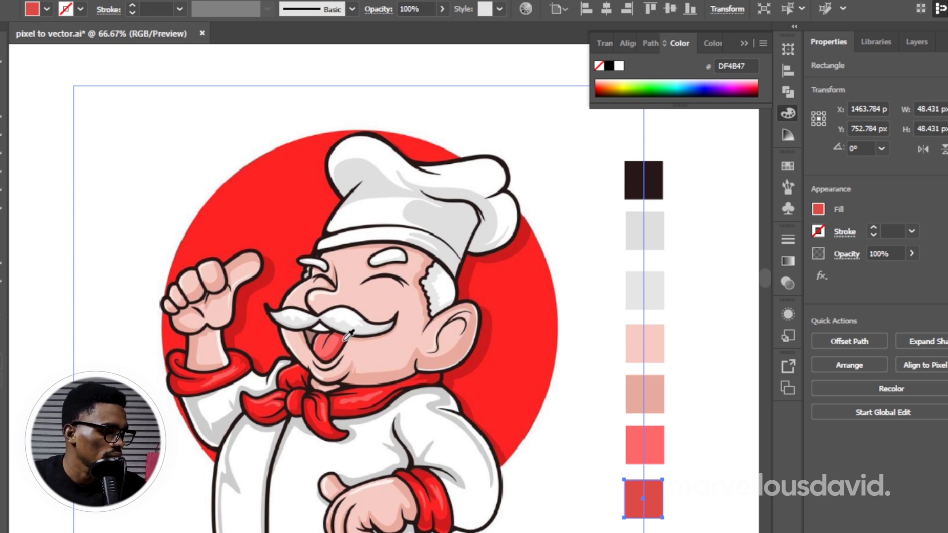
pyautogui.press('v')
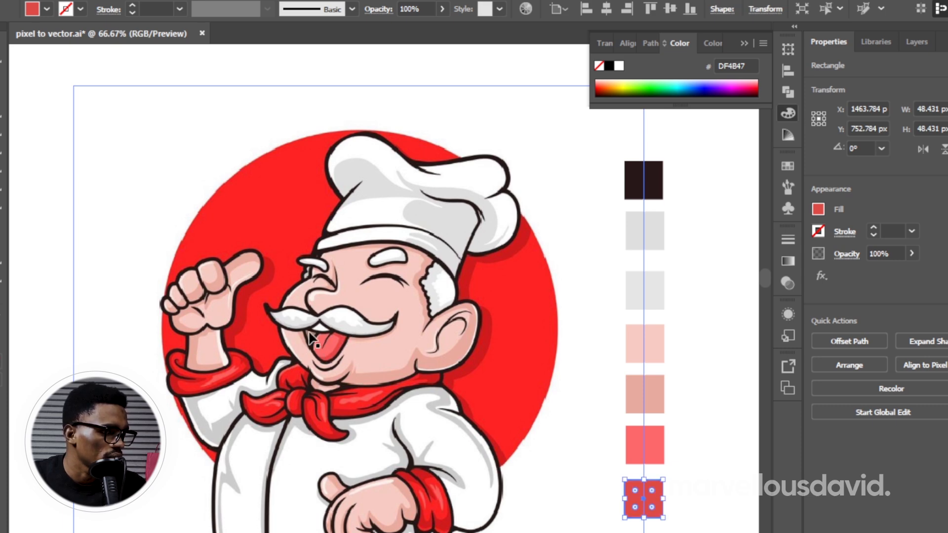
pyautogui.click(692, 473)
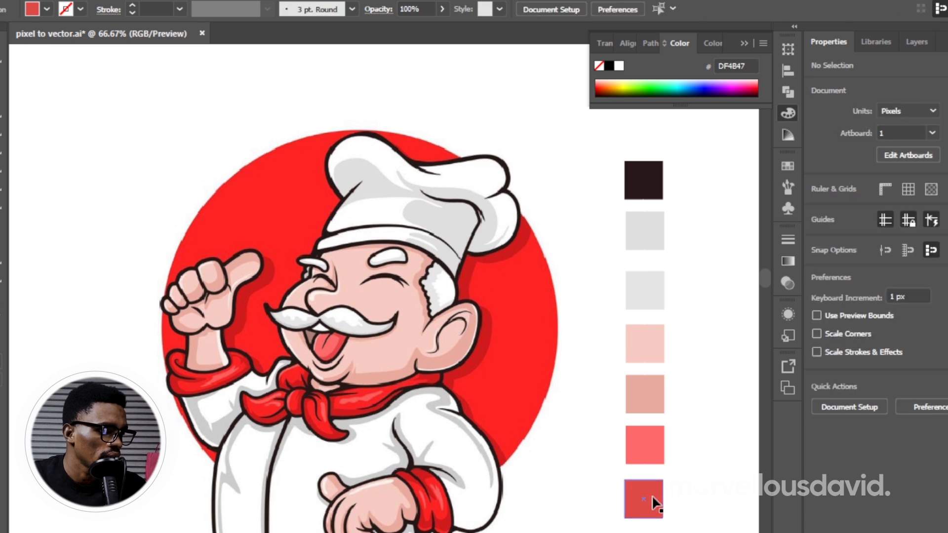
# Step: Copy the dark red square to its right and fill the copy with the brown AE8170 sampled from the chef's mouth
pyautogui.moveTo(647, 509); pyautogui.dragTo(706, 511)
pyautogui.press('i')
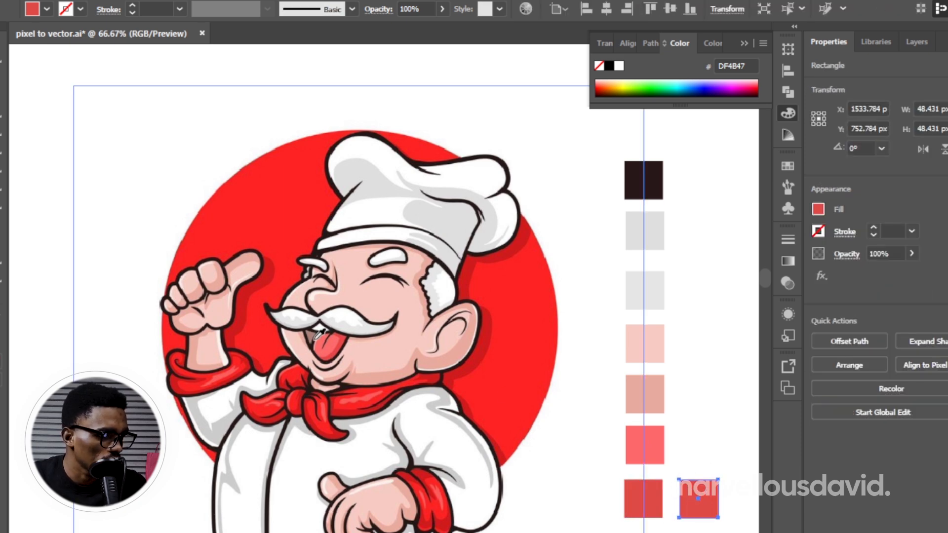
pyautogui.click(312, 334)
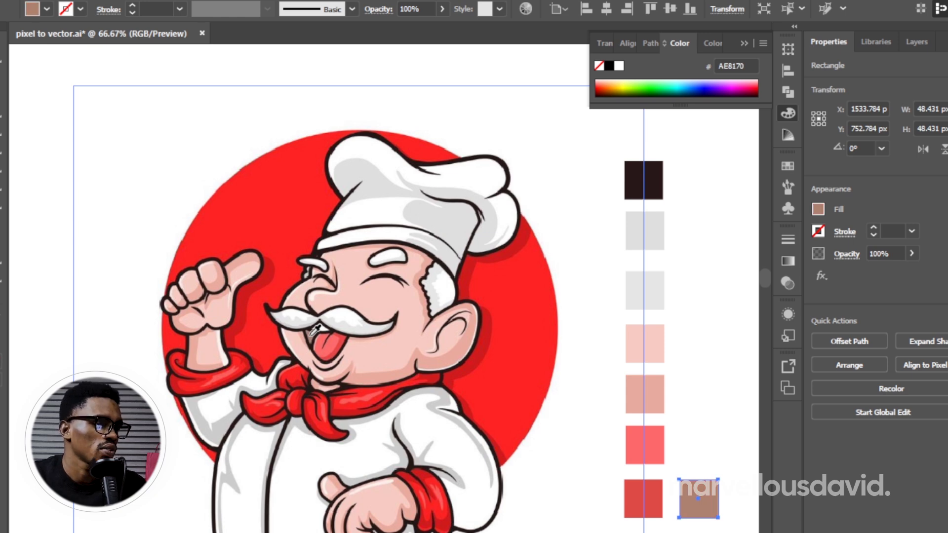
pyautogui.press('v')
# Step: Set the chef image's opacity to 50% and deselect it
pyautogui.click(484, 307)
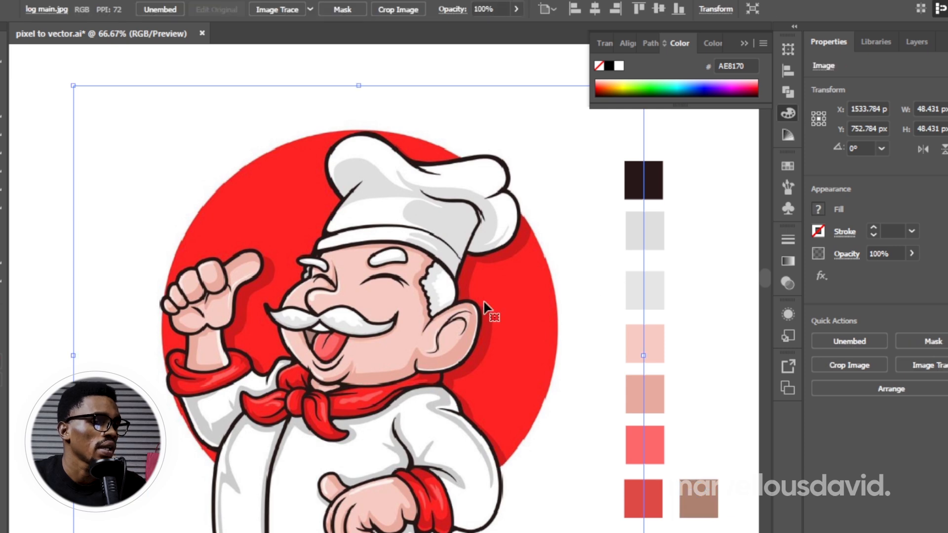
pyautogui.click(883, 253)
pyautogui.write('50')
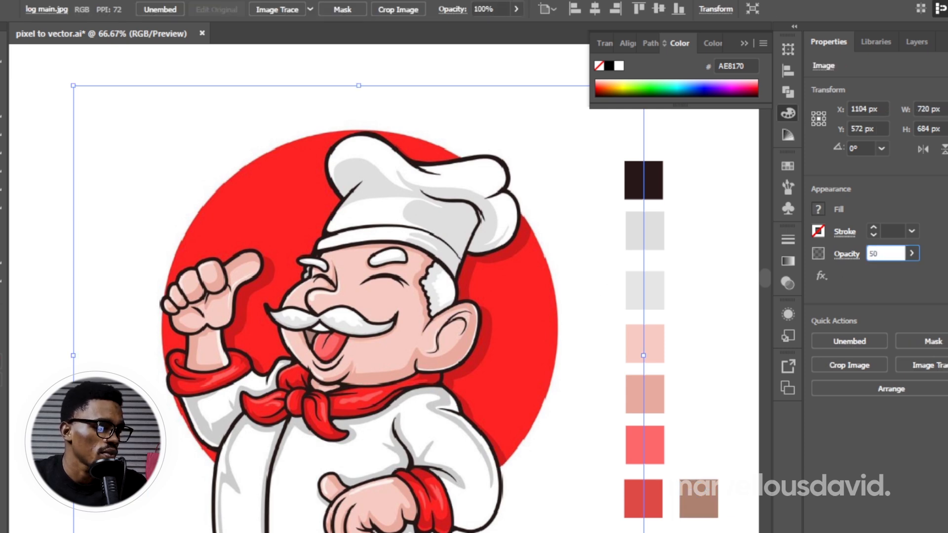
pyautogui.press('Return')
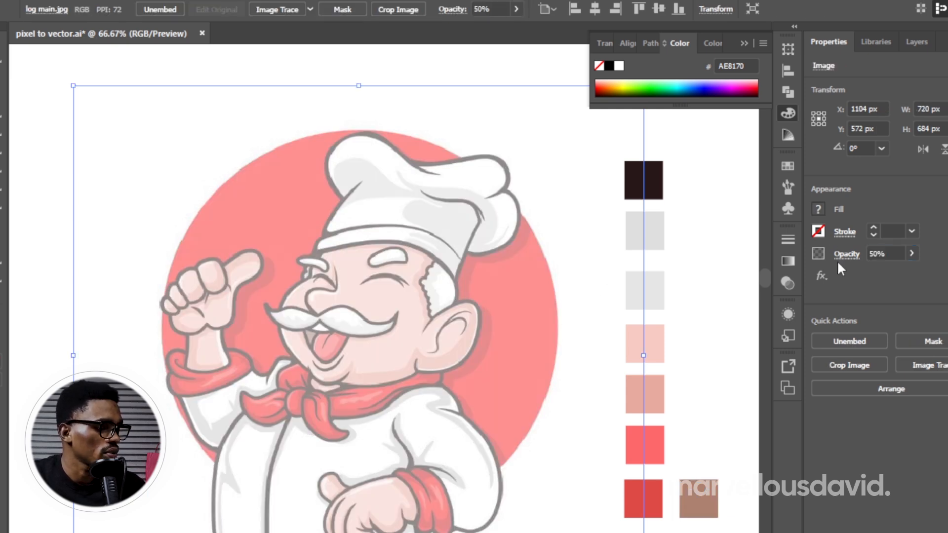
pyautogui.hotkey('ctrl', 'shift', 'a')
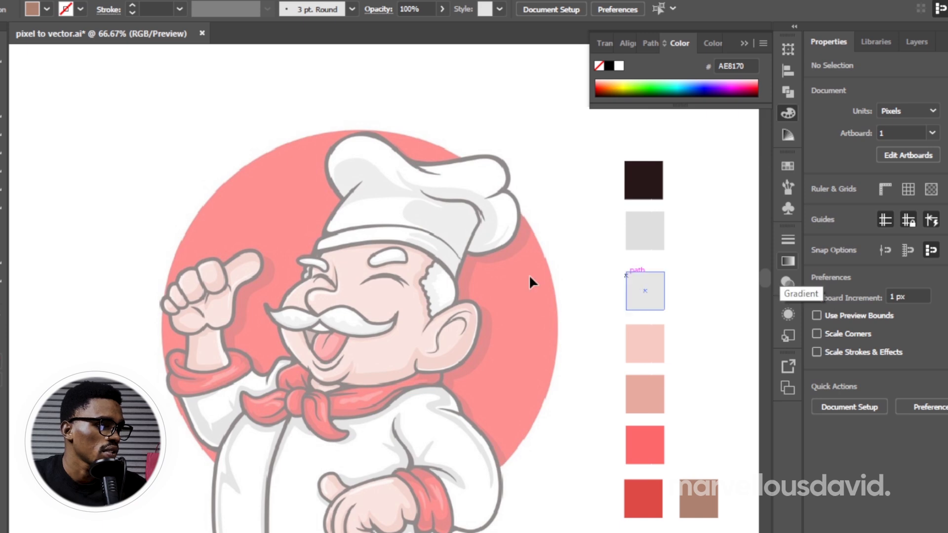
# Step: Set up the Pen tool with no fill and a white FFFFFF stroke for tracing the chef's hat and head
pyautogui.press('z')
pyautogui.click(367, 246)
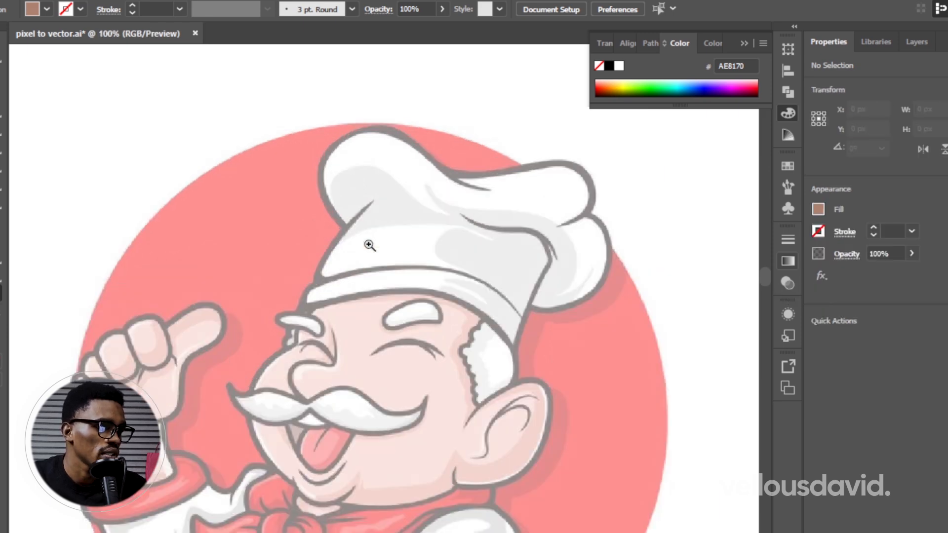
pyautogui.click(381, 235)
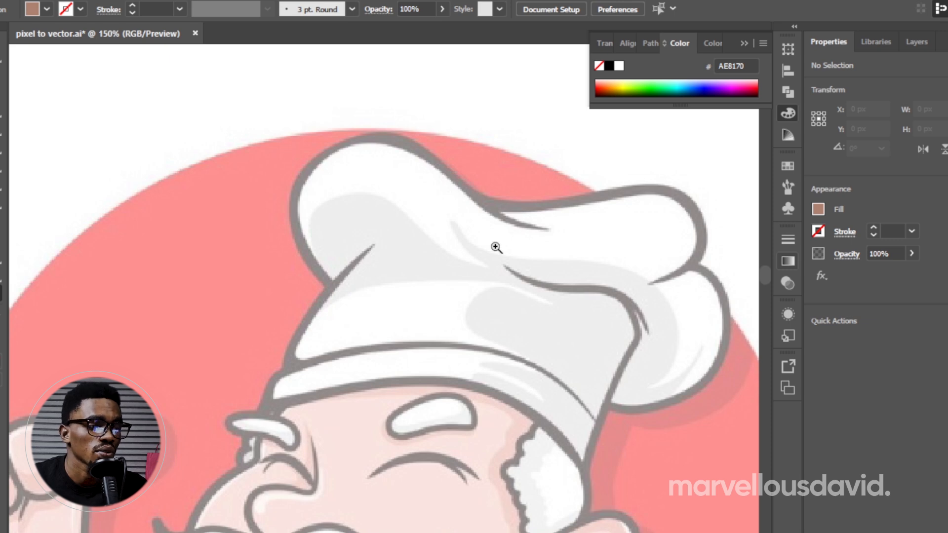
pyautogui.press('h')
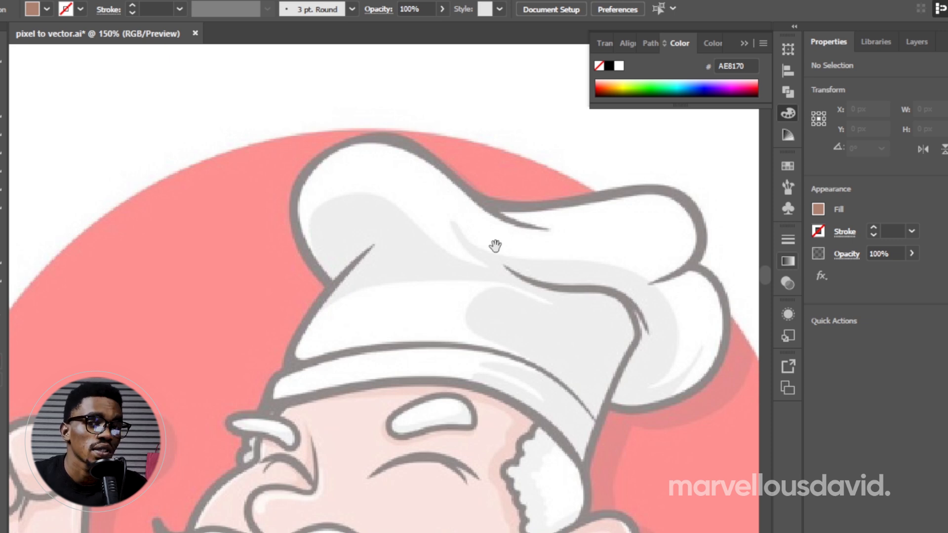
pyautogui.moveTo(514, 311); pyautogui.dragTo(526, 244)
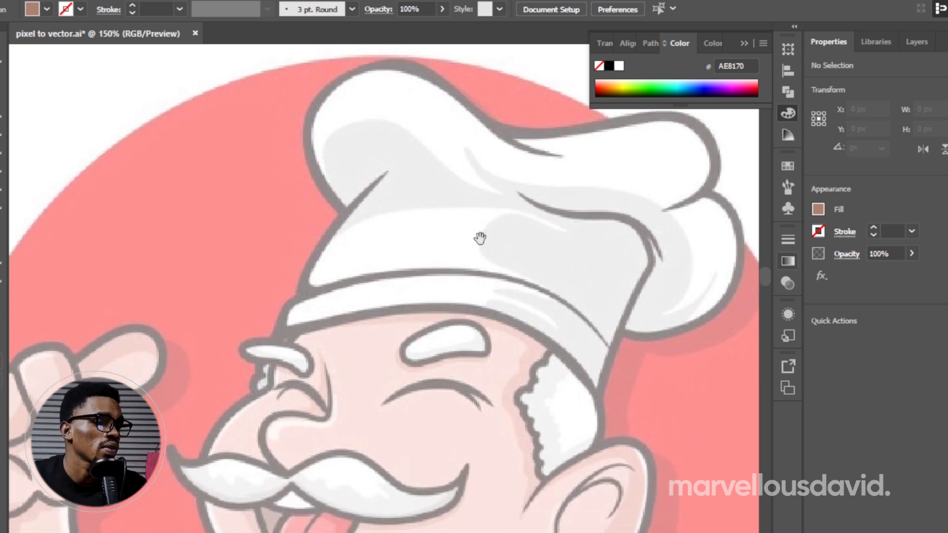
pyautogui.moveTo(338, 334); pyautogui.dragTo(402, 245)
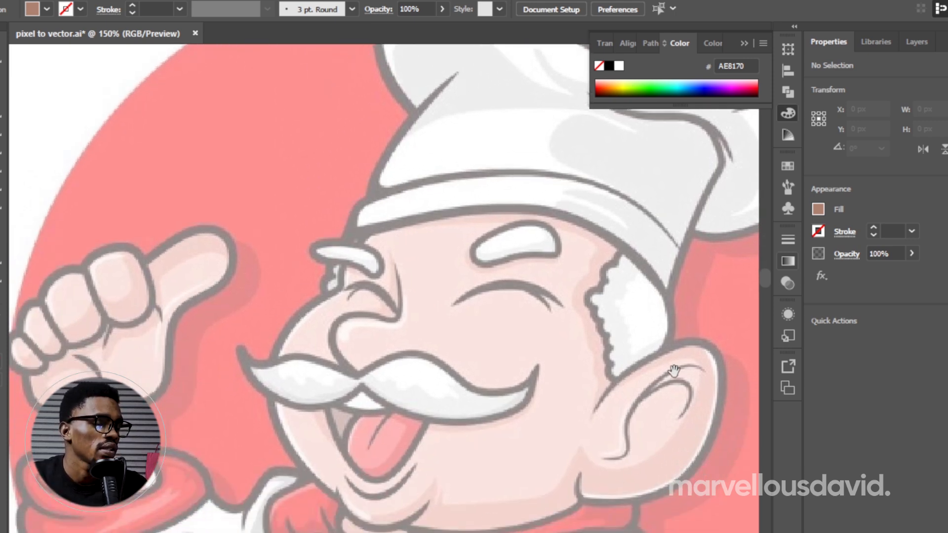
pyautogui.moveTo(620, 166); pyautogui.dragTo(535, 267)
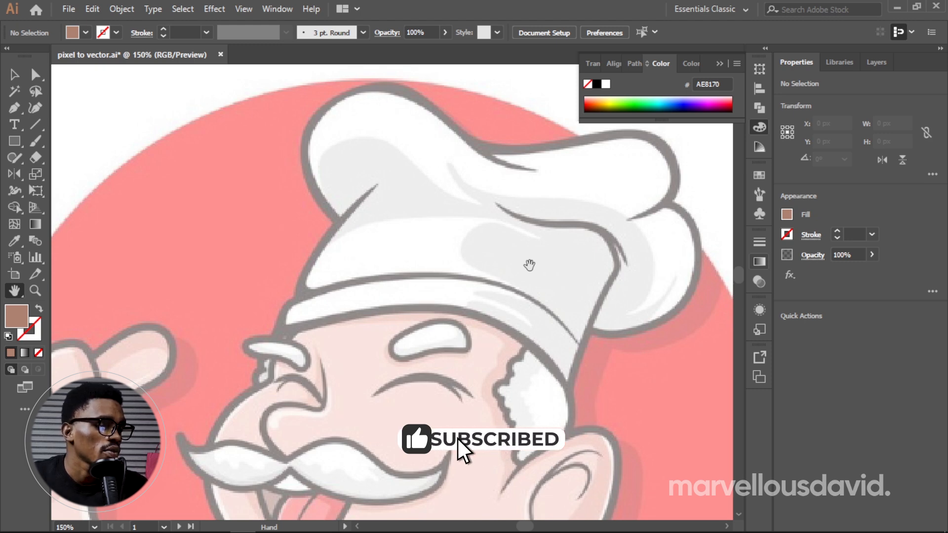
pyautogui.press('p')
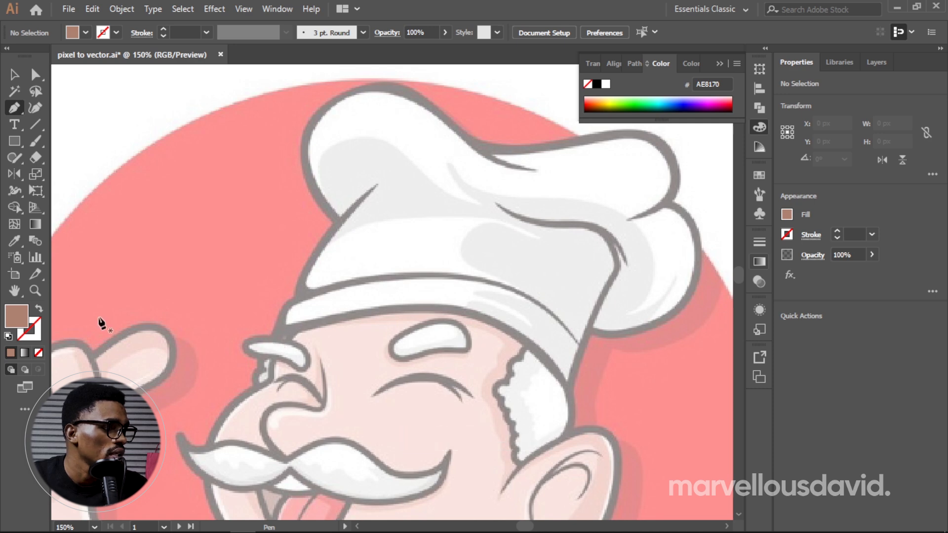
pyautogui.click(39, 308)
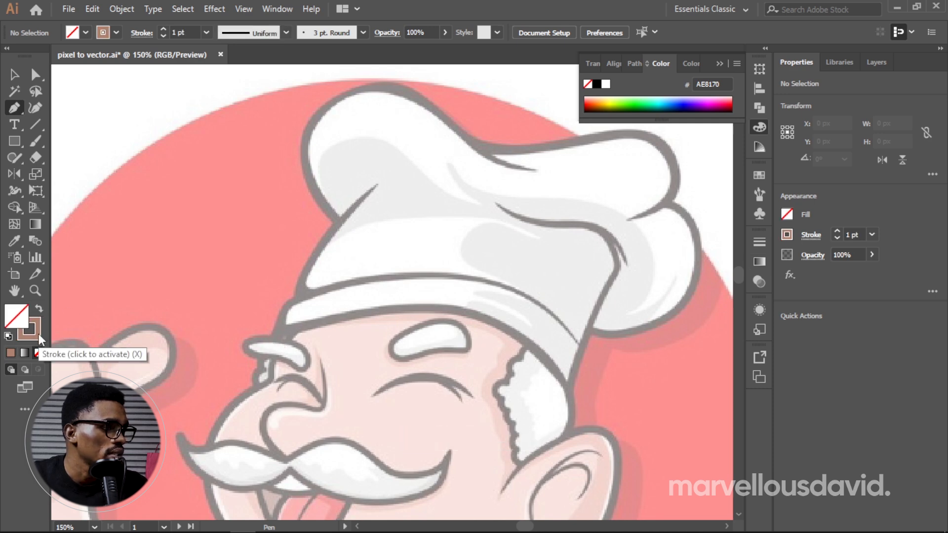
pyautogui.doubleClick(39, 334)
pyautogui.moveTo(581, 215); pyautogui.dragTo(449, 124)
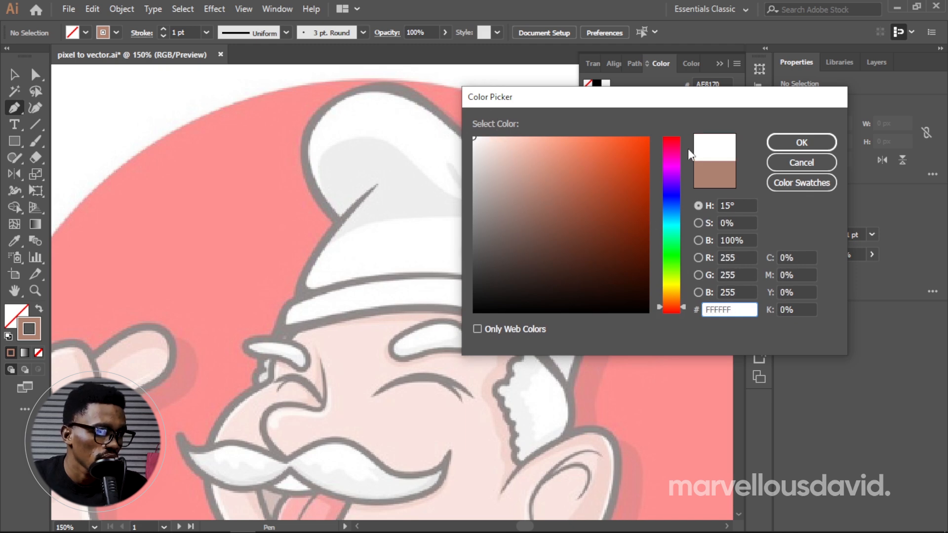
pyautogui.click(805, 143)
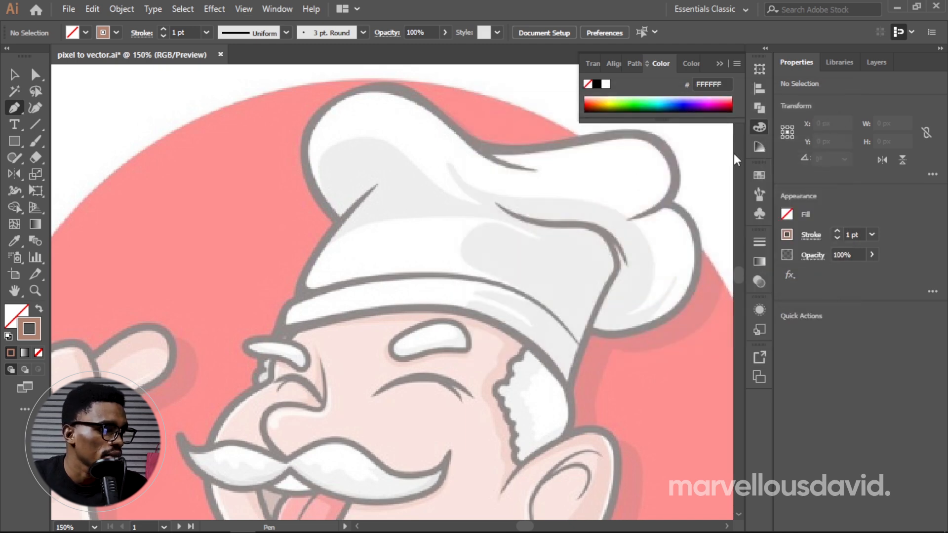
# Step: Start the outer outline above the chef's front eyebrow and trace it up the hat's front edge to the notch below the puff
pyautogui.click(271, 336)
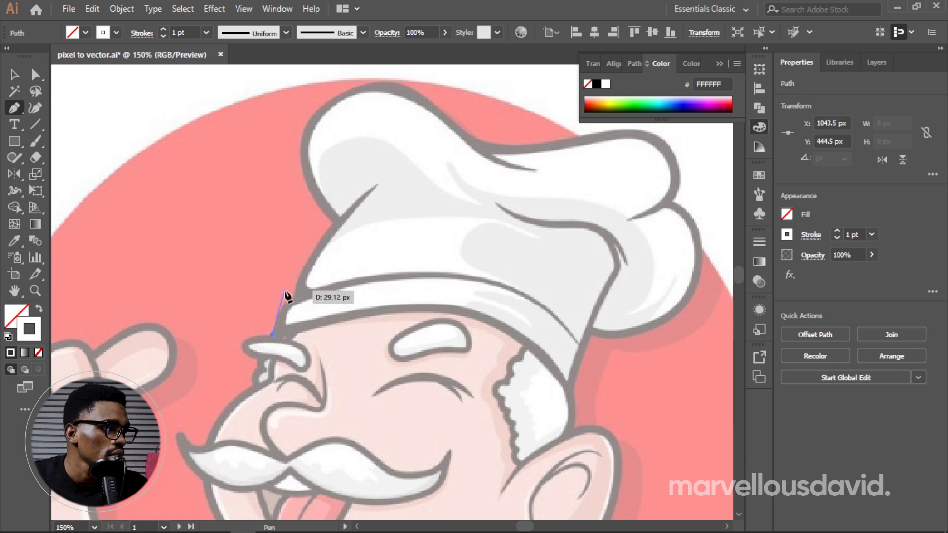
pyautogui.moveTo(297, 295); pyautogui.dragTo(299, 299)
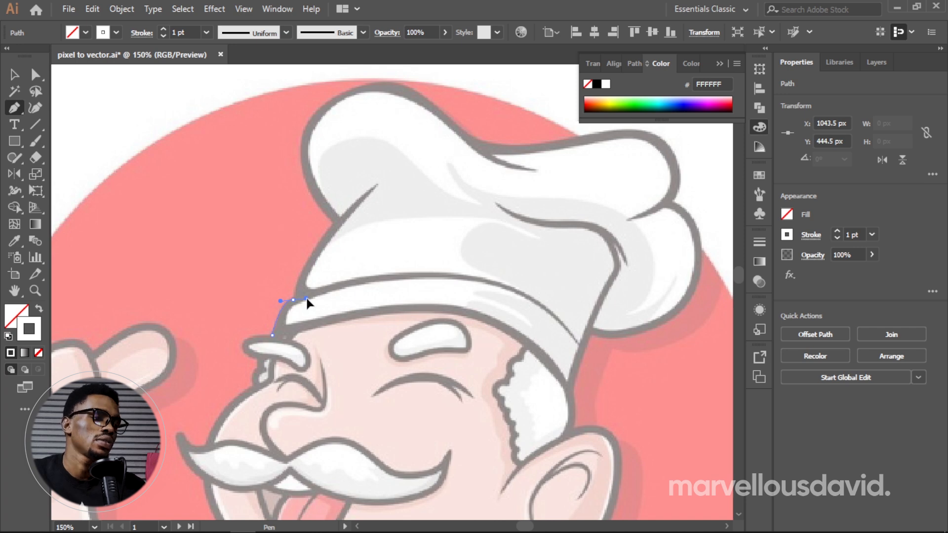
pyautogui.moveTo(307, 299); pyautogui.dragTo(332, 226)
pyautogui.click(294, 300)
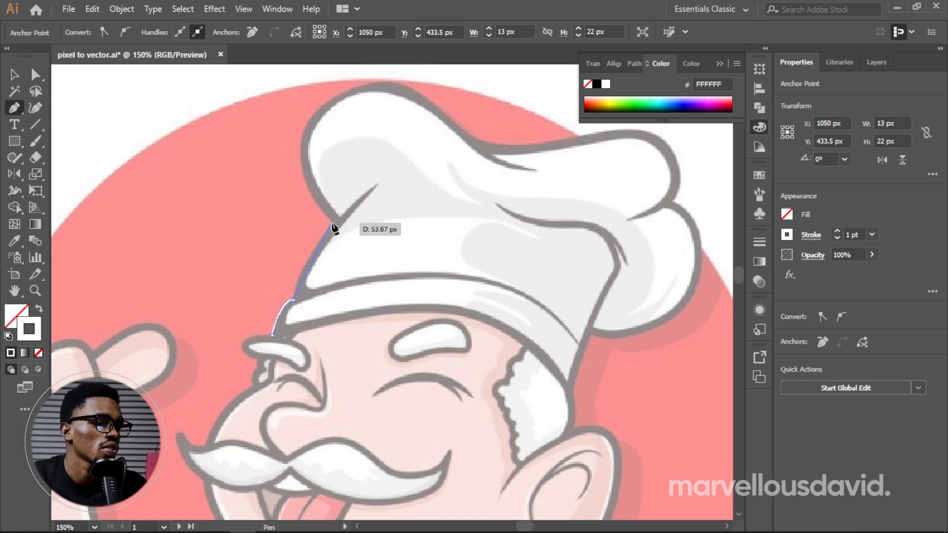
pyautogui.moveTo(332, 224); pyautogui.dragTo(338, 216)
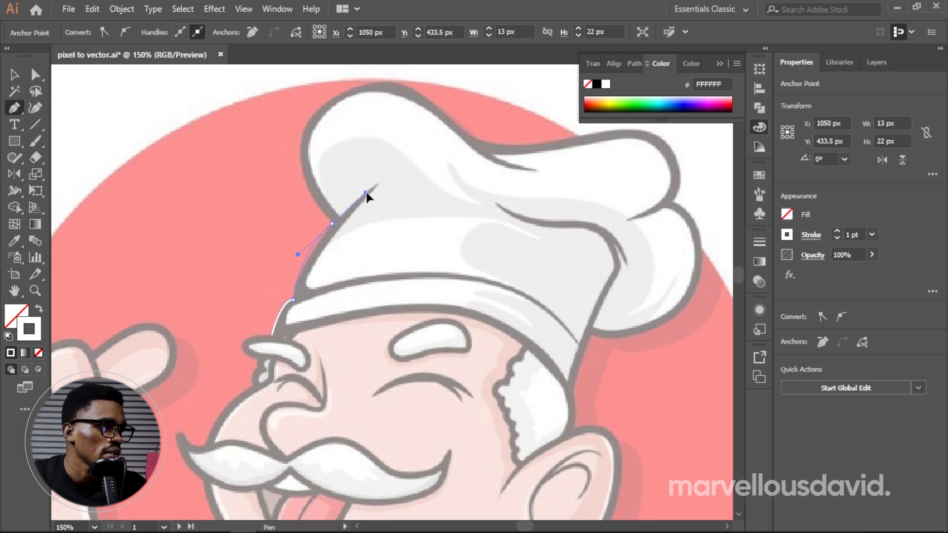
pyautogui.moveTo(364, 194); pyautogui.dragTo(360, 207)
pyautogui.hotkey('ctrl', 'z')
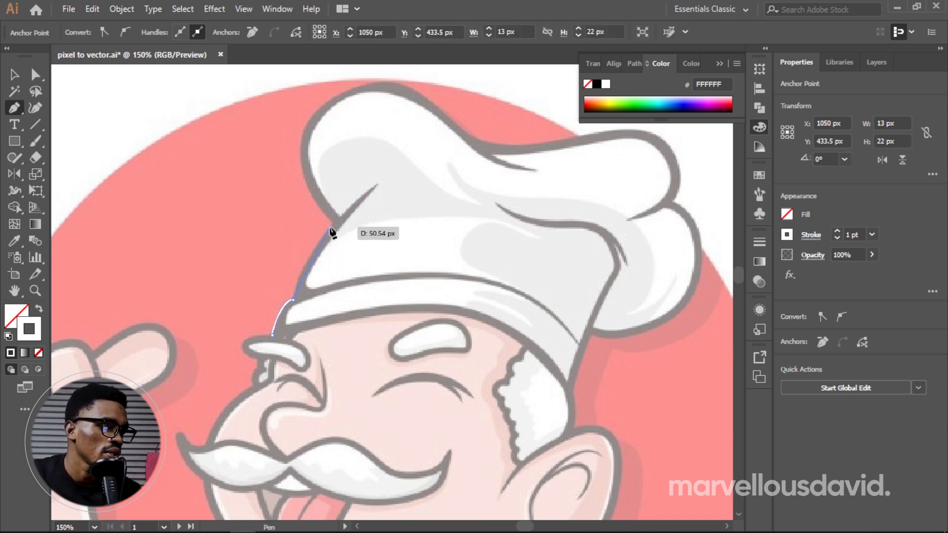
pyautogui.moveTo(331, 227)
pyautogui.mouseDown()
pyautogui.moveTo(363, 201)
pyautogui.moveTo(343, 216)
pyautogui.mouseUp()
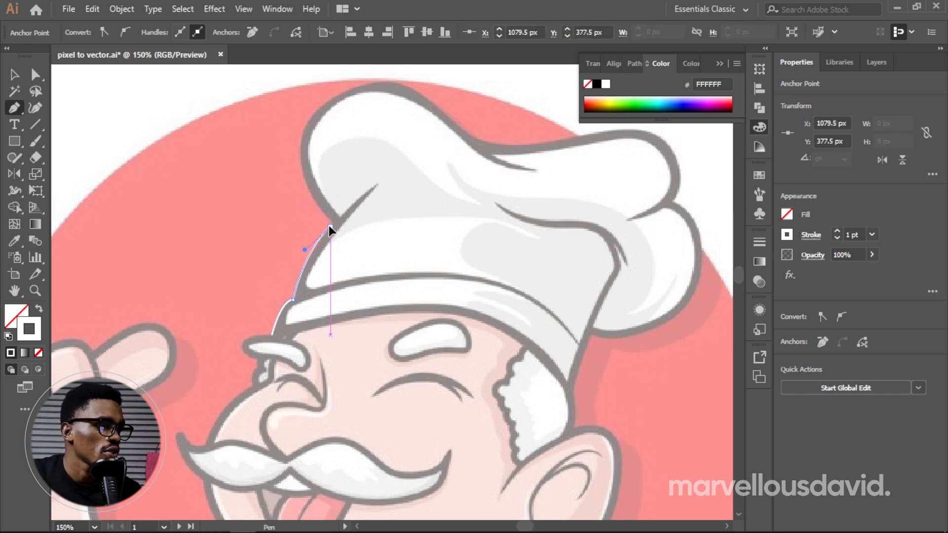
pyautogui.click(334, 222)
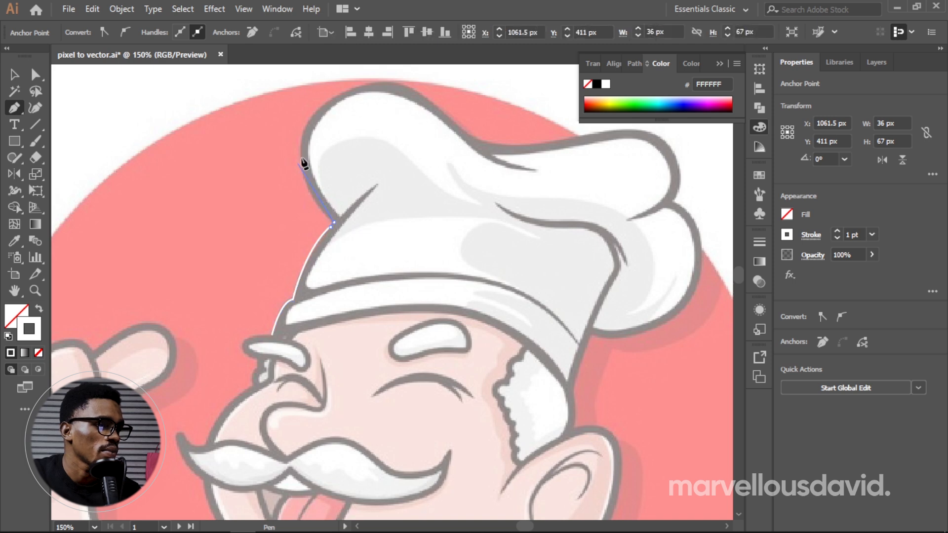
# Step: Continue the outline around the hat's front puff, through the dip in the crown and around the upper back puff
pyautogui.moveTo(335, 223); pyautogui.dragTo(407, 107)
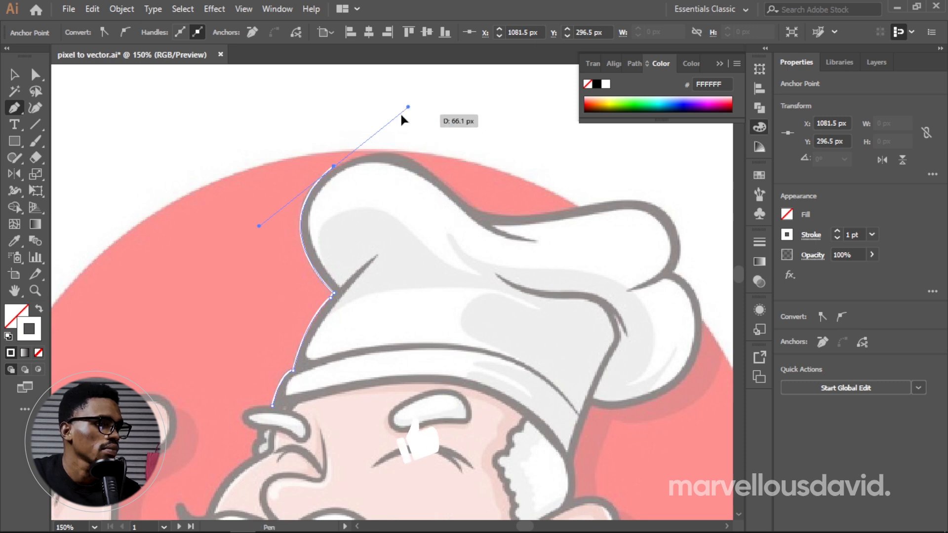
pyautogui.click(334, 167)
pyautogui.moveTo(447, 186); pyautogui.dragTo(486, 225)
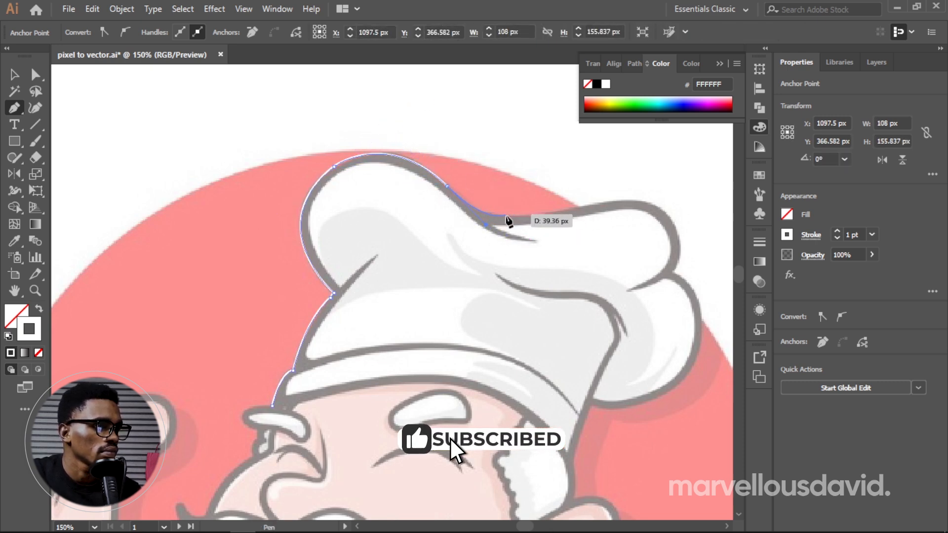
pyautogui.moveTo(561, 212); pyautogui.dragTo(584, 202)
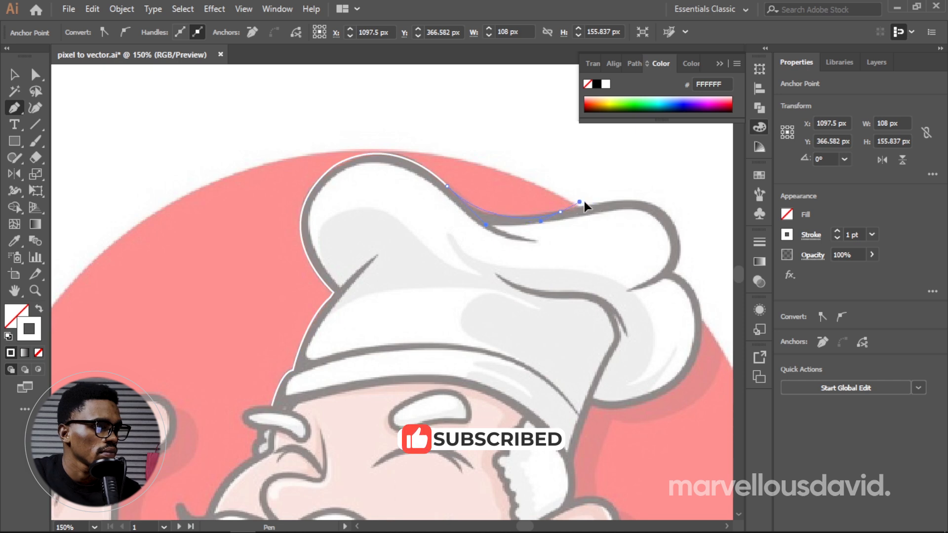
pyautogui.moveTo(679, 235); pyautogui.dragTo(677, 272)
# Step: Trace the outline around the hat's lower back puff and down the hat's back edge to the hair
pyautogui.moveTo(660, 396); pyautogui.dragTo(574, 473)
pyautogui.hotkey('ctrl', 'z')
pyautogui.moveTo(701, 339); pyautogui.dragTo(692, 384)
pyautogui.moveTo(589, 406)
pyautogui.mouseDown()
pyautogui.moveTo(520, 398)
pyautogui.moveTo(591, 407)
pyautogui.mouseUp()
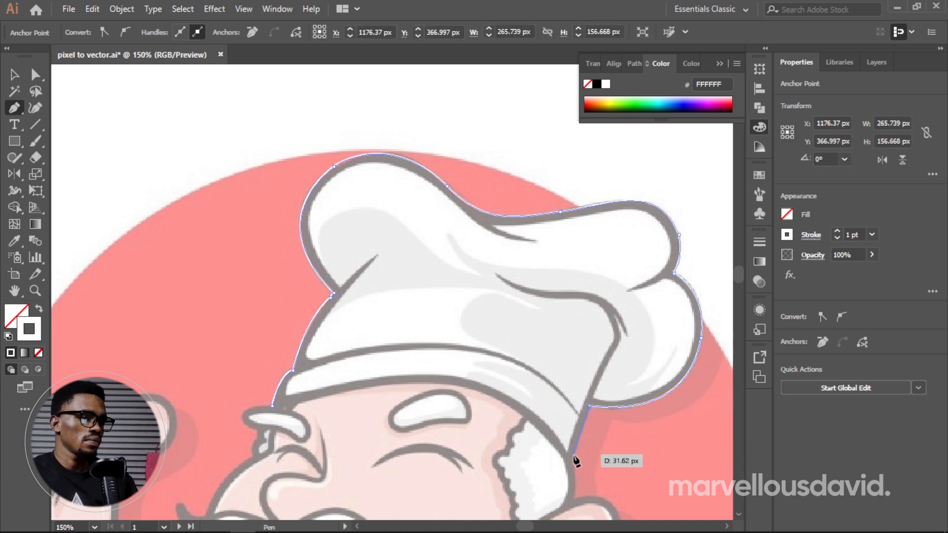
pyautogui.click(573, 461)
# Step: Extend the outline down the back of the hair and around the ear to the base of the earlobe
pyautogui.moveTo(575, 497); pyautogui.dragTo(571, 506)
pyautogui.press('space')
pyautogui.moveTo(621, 447); pyautogui.dragTo(622, 269)
pyautogui.click(576, 321)
pyautogui.moveTo(619, 388); pyautogui.dragTo(597, 468)
pyautogui.moveTo(489, 472); pyautogui.dragTo(476, 466)
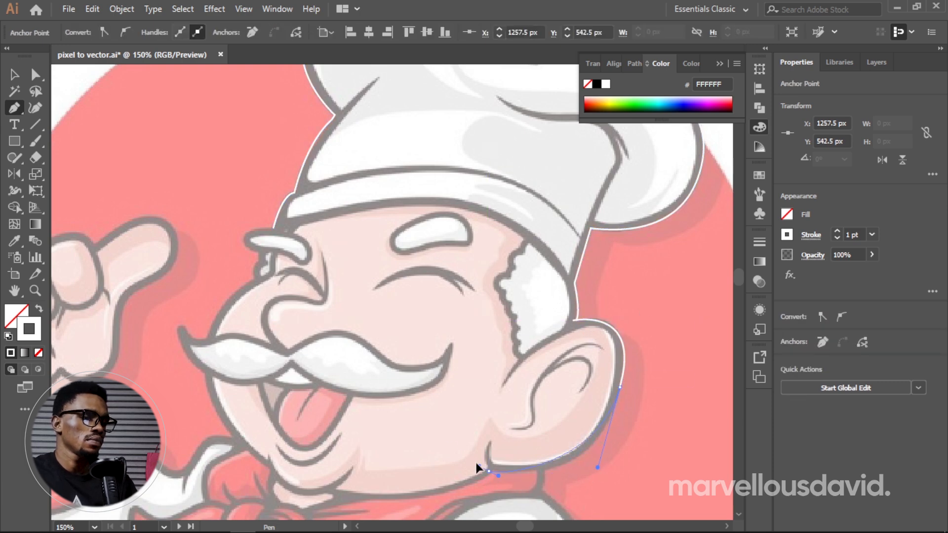
pyautogui.moveTo(418, 467); pyautogui.dragTo(417, 469)
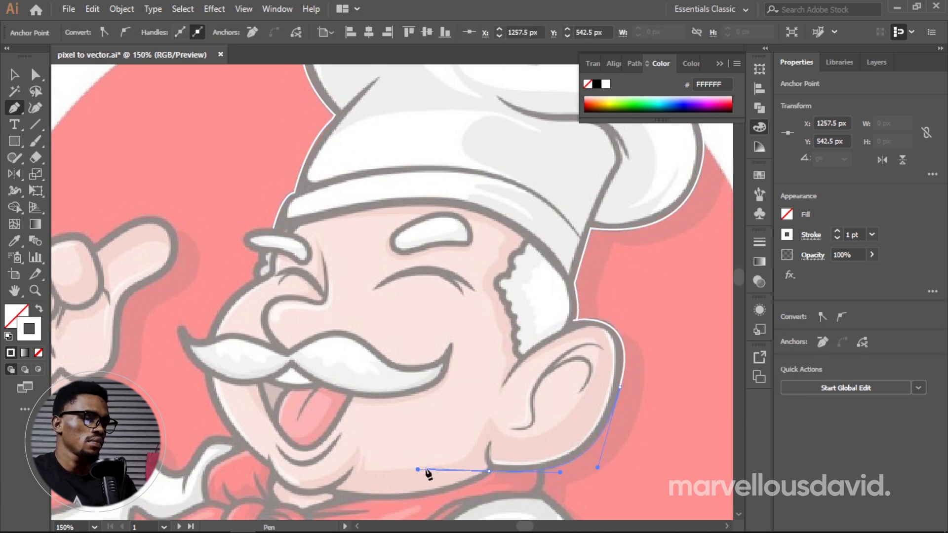
pyautogui.click(489, 471)
# Step: Trace the outline along the jaw above the scarf, around the chin and up the cheek to the moustache
pyautogui.moveTo(359, 500); pyautogui.dragTo(342, 497)
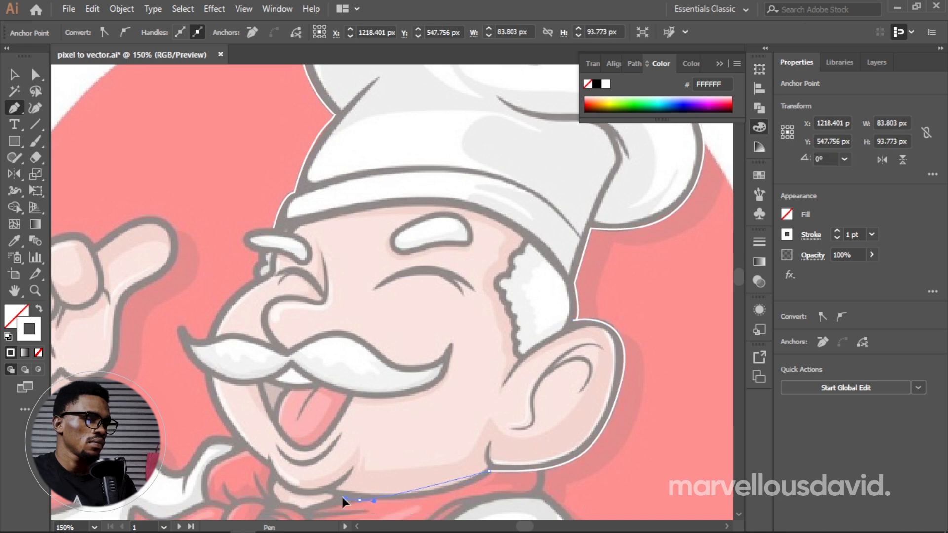
pyautogui.moveTo(275, 492); pyautogui.dragTo(259, 473)
pyautogui.click(276, 483)
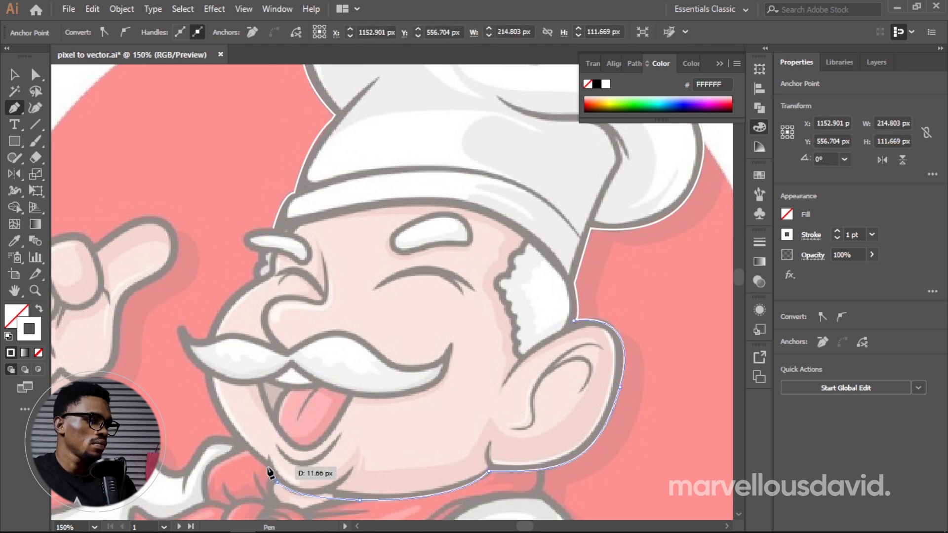
pyautogui.click(267, 467)
pyautogui.moveTo(204, 374); pyautogui.dragTo(192, 305)
pyautogui.click(205, 374)
# Step: Trace around the moustache's curled tip, up the face and over the front eyebrow, closing the outline at its starting point
pyautogui.keyDown('alt'); pyautogui.click(192, 305); pyautogui.keyUp('alt')
pyautogui.moveTo(199, 338)
pyautogui.mouseDown()
pyautogui.moveTo(213, 344)
pyautogui.moveTo(187, 344)
pyautogui.mouseUp()
pyautogui.hotkey('ctrl', 'z')
pyautogui.click(206, 339)
pyautogui.moveTo(250, 282); pyautogui.dragTo(269, 222)
pyautogui.keyDown('alt'); pyautogui.click(251, 282); pyautogui.keyUp('alt')
pyautogui.click(258, 253)
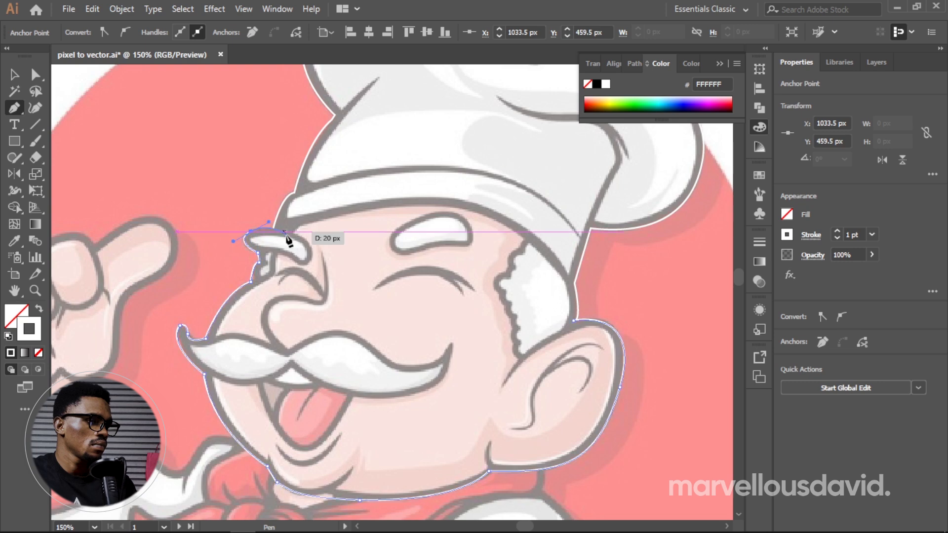
pyautogui.click(275, 228)
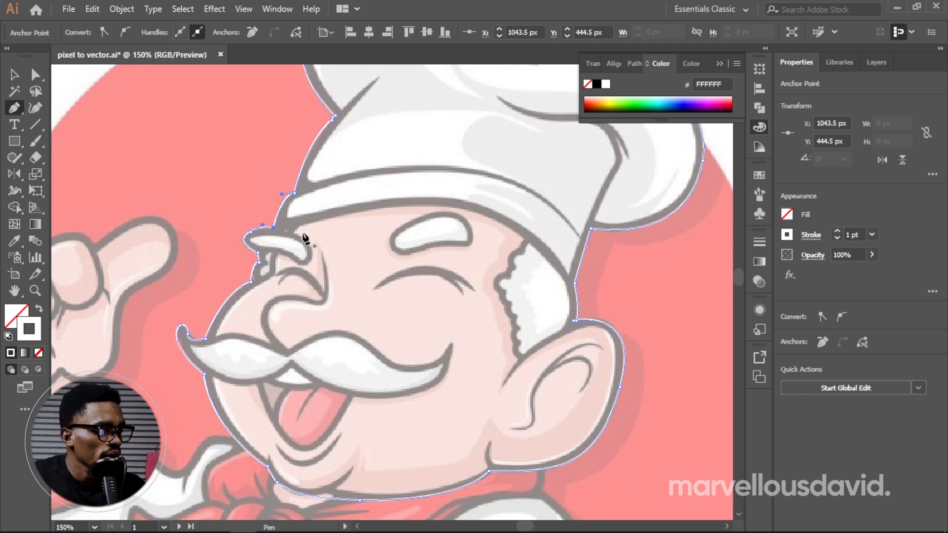
# Step: Deselect the outline and start a path inside the hat's dark line, tracing from the front notch over the puff to the crown crease's tip
pyautogui.press('space')
pyautogui.moveTo(411, 206); pyautogui.dragTo(395, 328)
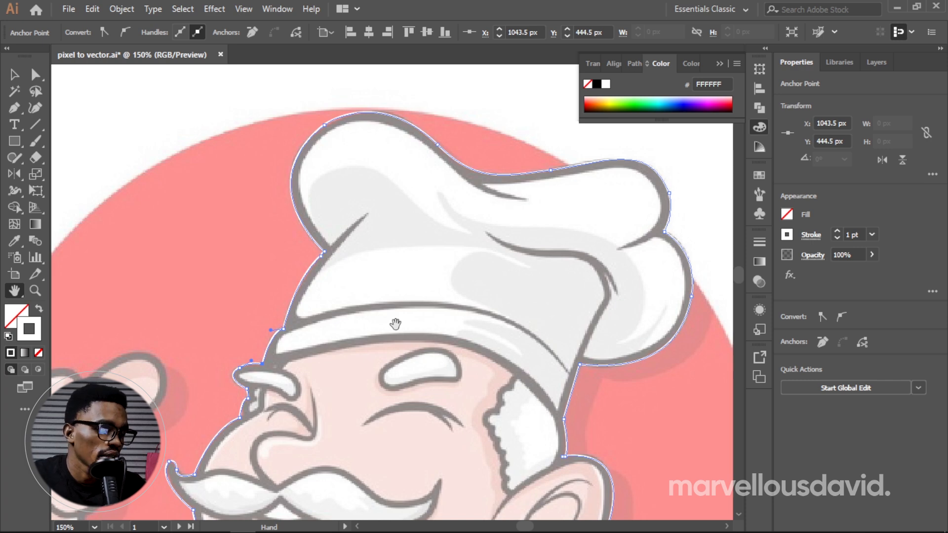
pyautogui.press('p')
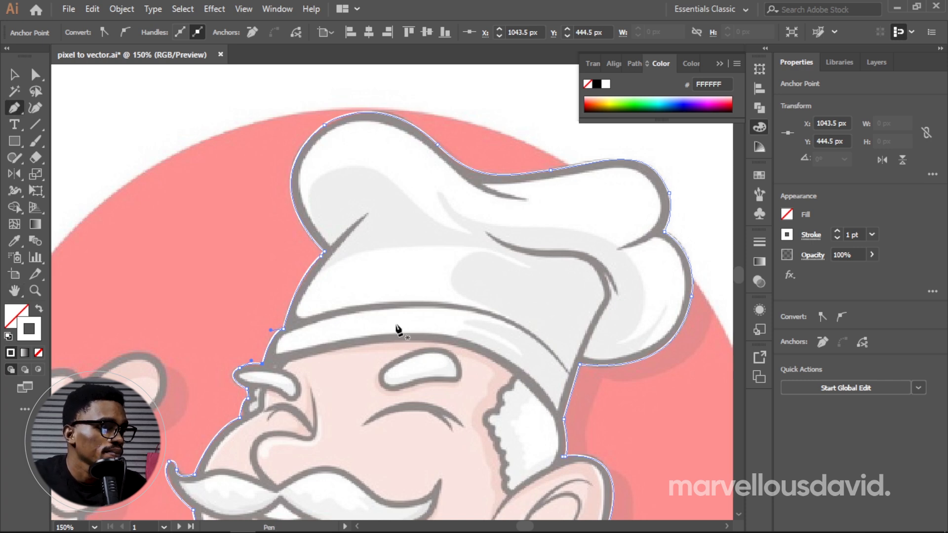
pyautogui.keyDown('ctrl'); pyautogui.click(329, 248); pyautogui.keyUp('ctrl')
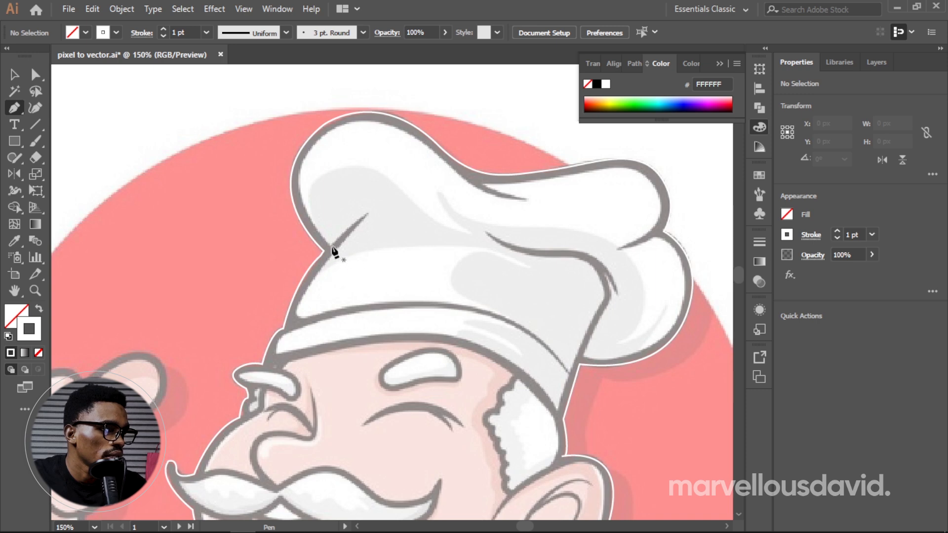
pyautogui.click(329, 246)
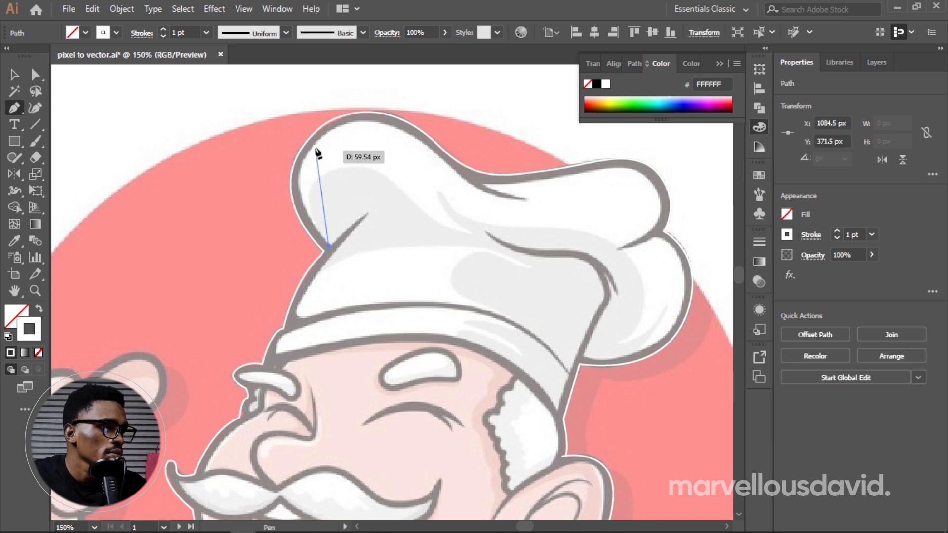
pyautogui.moveTo(320, 138); pyautogui.dragTo(353, 107)
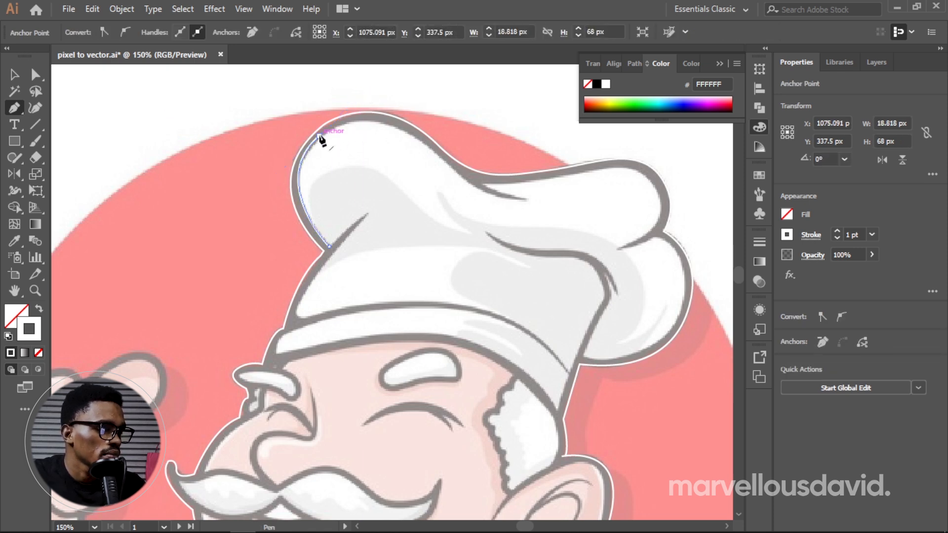
pyautogui.moveTo(413, 135); pyautogui.dragTo(454, 180)
pyautogui.moveTo(525, 199); pyautogui.dragTo(563, 191)
pyautogui.keyDown('alt'); pyautogui.click(525, 199); pyautogui.keyUp('alt')
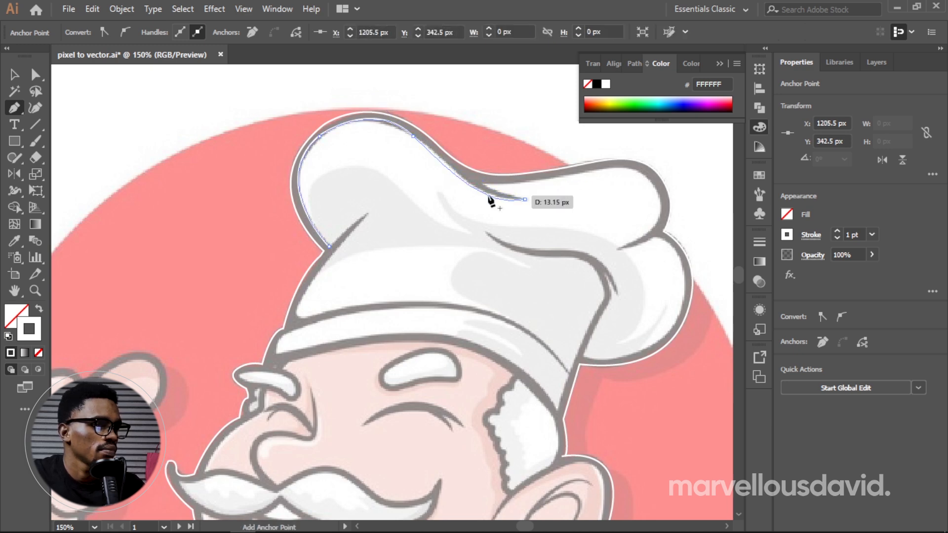
# Step: Continue the inner hat path back along the crown crease and around the upper back puff to the tip of its lower crease
pyautogui.moveTo(483, 182); pyautogui.dragTo(476, 171)
pyautogui.keyDown('alt'); pyautogui.click(483, 183); pyautogui.keyUp('alt')
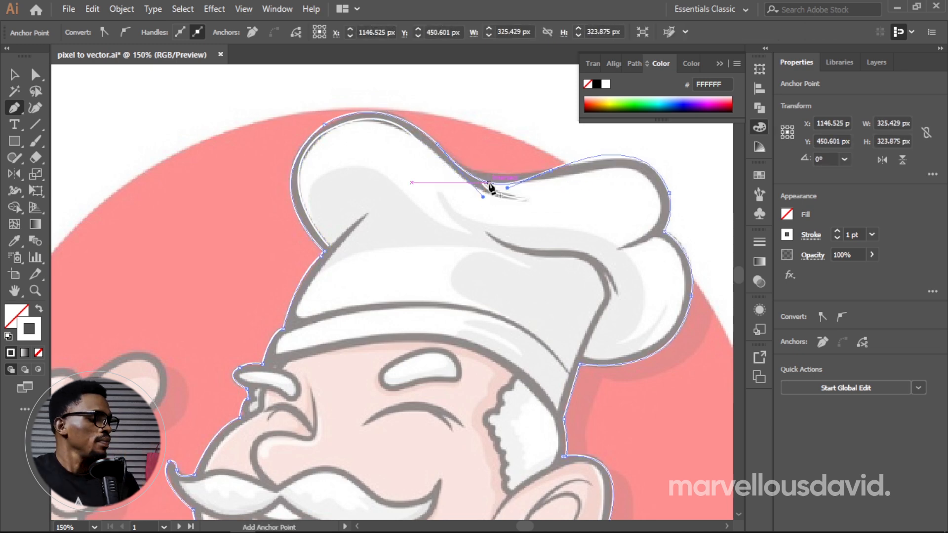
pyautogui.moveTo(586, 174); pyautogui.dragTo(613, 165)
pyautogui.moveTo(661, 204)
pyautogui.mouseDown()
pyautogui.moveTo(673, 249)
pyautogui.moveTo(661, 205)
pyautogui.mouseUp()
pyautogui.moveTo(616, 249); pyautogui.dragTo(660, 227)
pyautogui.hotkey('ctrl', 'z')
# Step: Trace the inner path around the lower back puff, up the hat's back edge and along the central fold to its tip
pyautogui.moveTo(680, 319); pyautogui.dragTo(583, 355)
pyautogui.click(610, 301)
pyautogui.moveTo(603, 272); pyautogui.dragTo(500, 249)
pyautogui.click(617, 293)
pyautogui.click(485, 231)
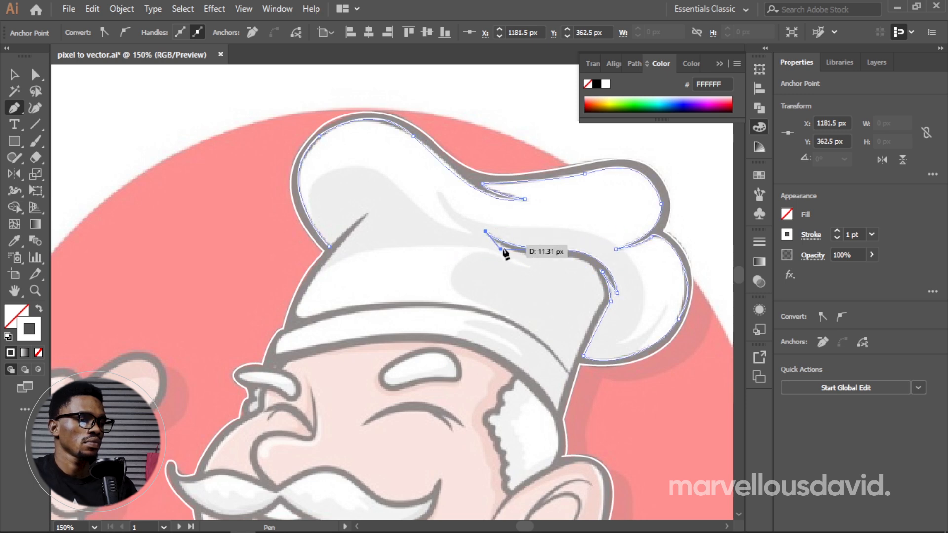
# Step: Continue the inner hat path under the central fold and down the hat's back edge to the band's lower back corner
pyautogui.moveTo(573, 256)
pyautogui.mouseDown()
pyautogui.moveTo(677, 258)
pyautogui.moveTo(572, 256)
pyautogui.mouseUp()
pyautogui.moveTo(601, 298); pyautogui.dragTo(559, 423)
pyautogui.hotkey('ctrl', 'z')
pyautogui.moveTo(596, 329); pyautogui.dragTo(602, 298)
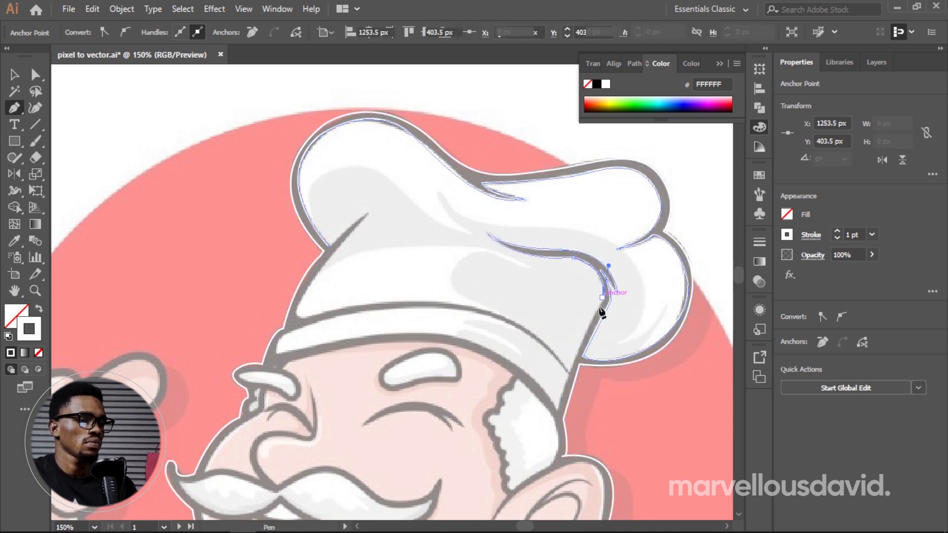
pyautogui.moveTo(568, 374); pyautogui.dragTo(559, 403)
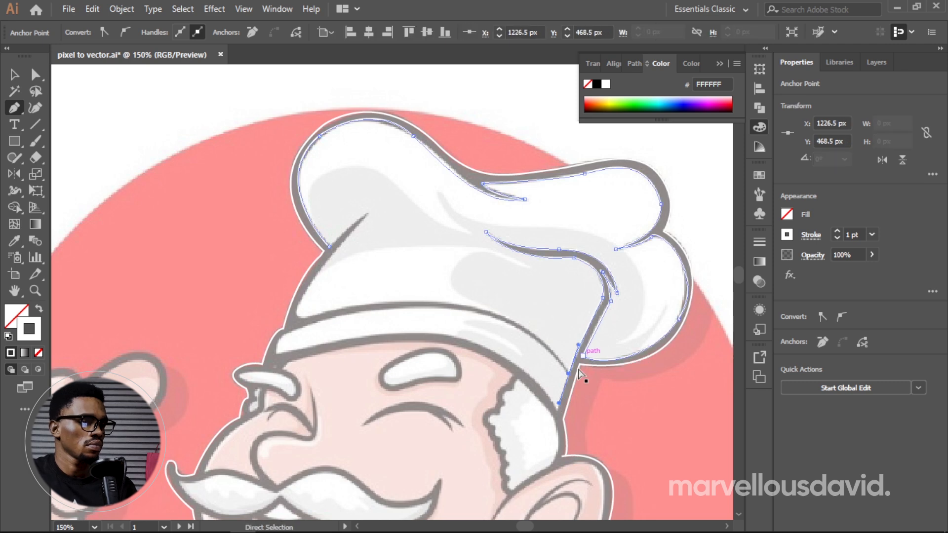
pyautogui.press('alt')
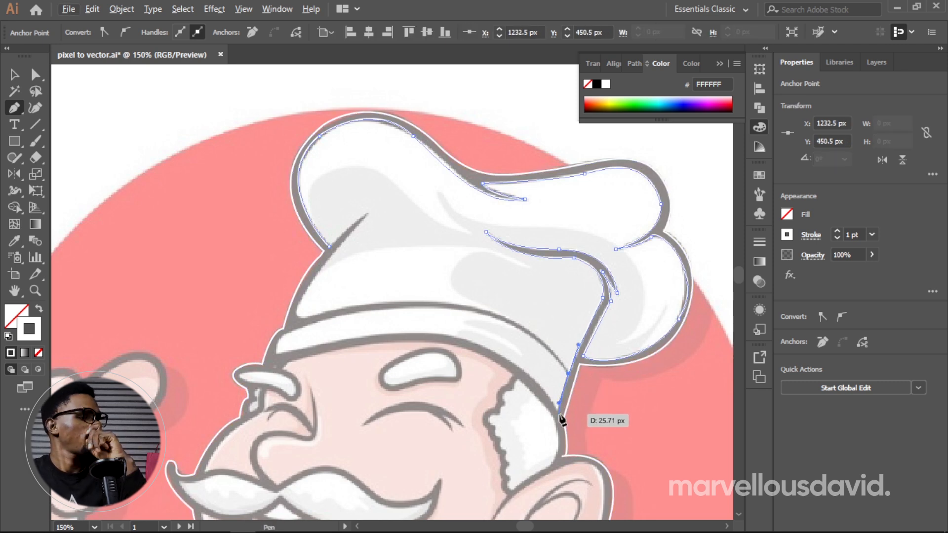
pyautogui.click(558, 410)
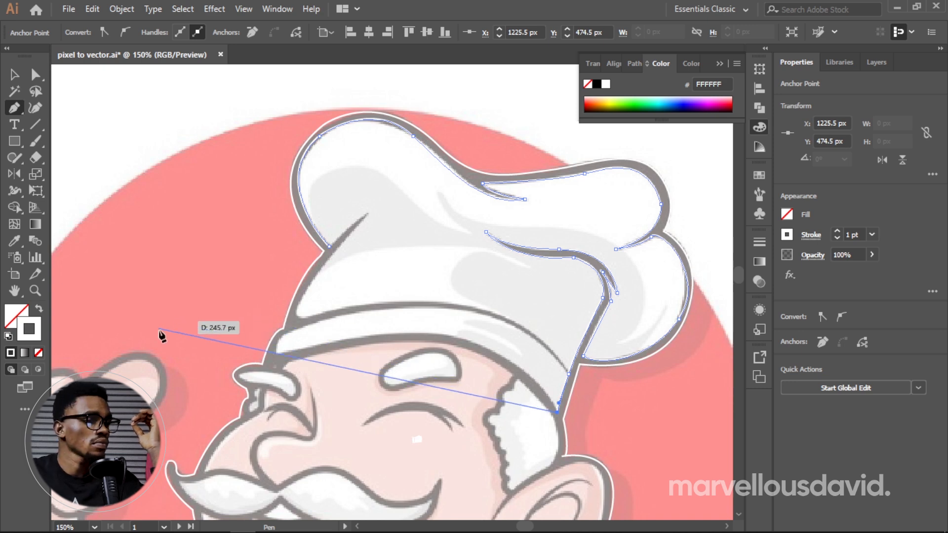
# Step: Curve the inner hat path along the band's lower edge to the band's front corner
pyautogui.moveTo(277, 354); pyautogui.dragTo(153, 405)
pyautogui.moveTo(69, 440); pyautogui.dragTo(232, 425)
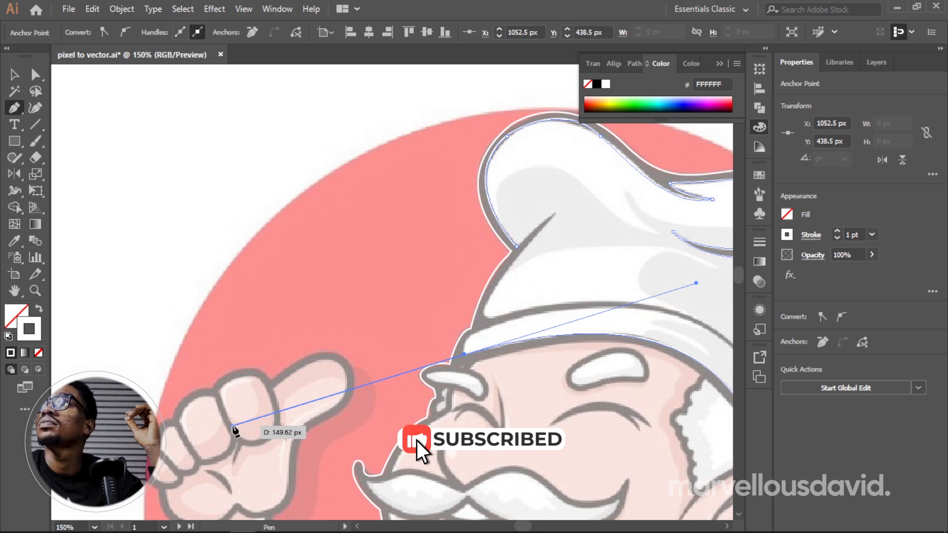
pyautogui.moveTo(232, 427); pyautogui.dragTo(464, 355)
# Step: Trace the inner hat path back along the band's upper edge, below the dark line, to the line's rear tip
pyautogui.moveTo(513, 321); pyautogui.dragTo(579, 310)
pyautogui.moveTo(718, 336); pyautogui.dragTo(688, 458)
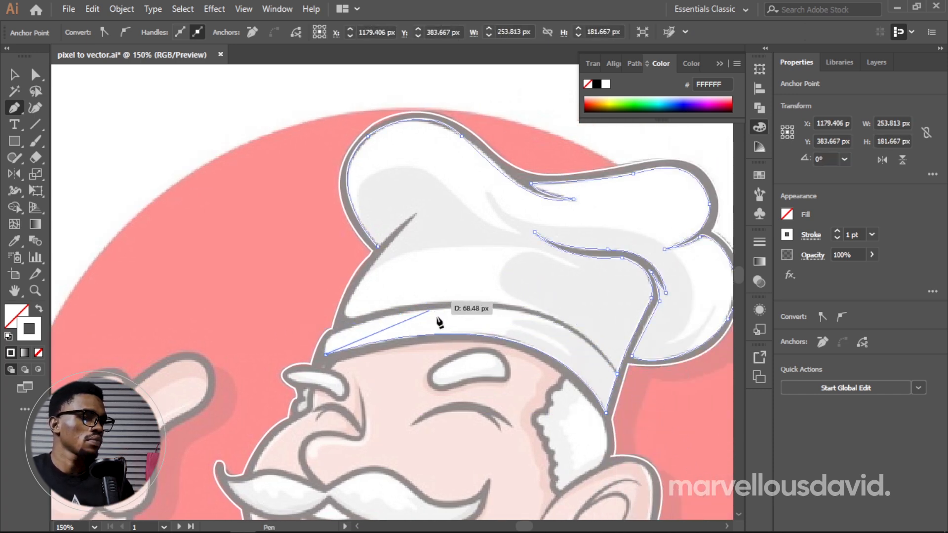
pyautogui.moveTo(461, 309); pyautogui.dragTo(631, 299)
pyautogui.hotkey('ctrl', 'z')
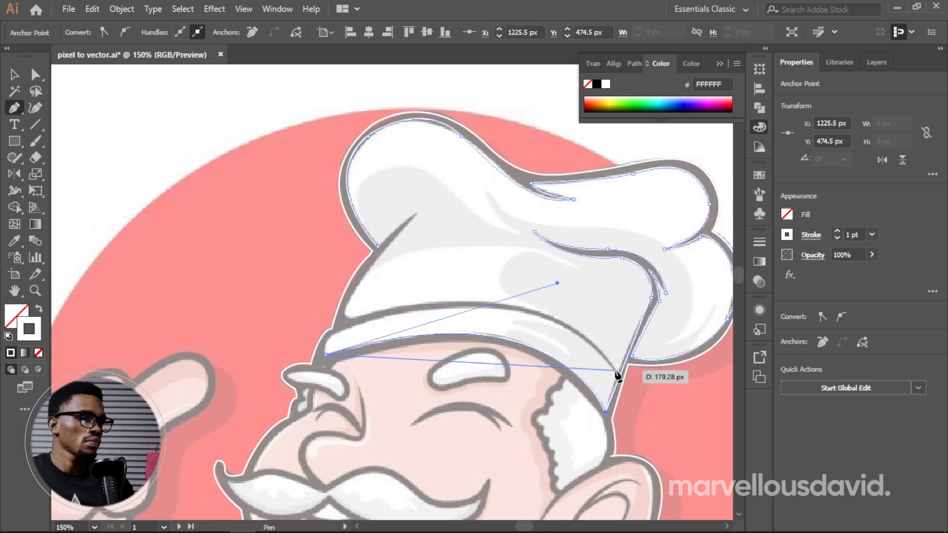
pyautogui.hscroll(4, 617, 489)
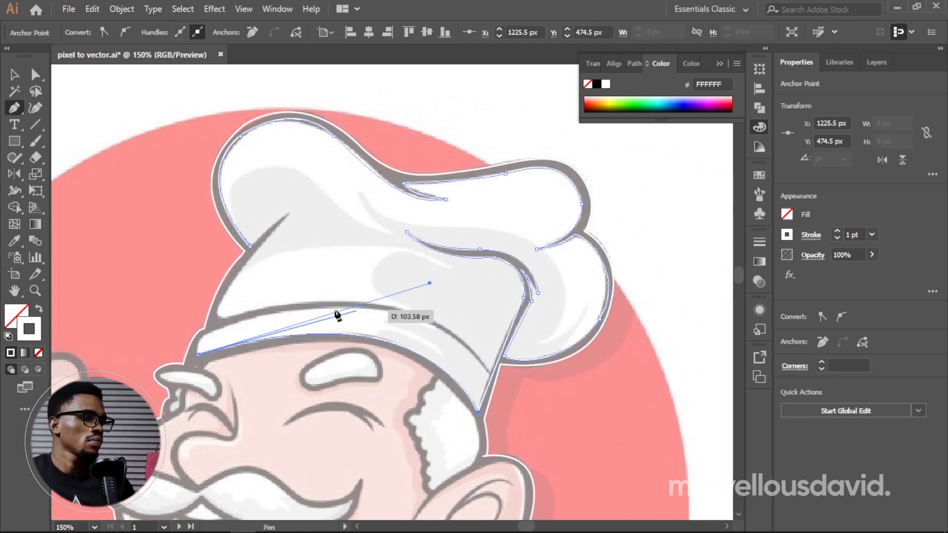
pyautogui.moveTo(312, 307); pyautogui.dragTo(449, 293)
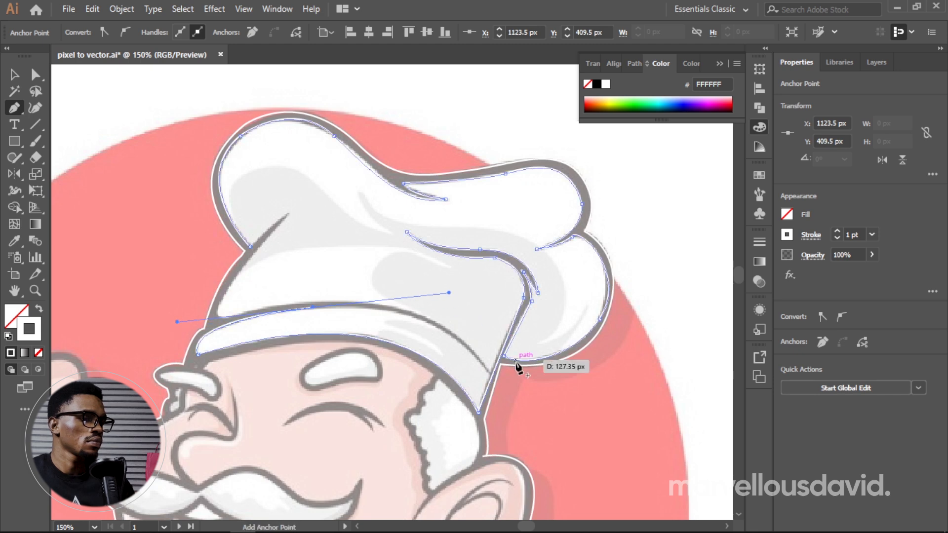
pyautogui.click(489, 375)
# Step: Trace above the band line to the hat's front, up the front edge and crease tip, closing the path at the front notch
pyautogui.moveTo(226, 316); pyautogui.dragTo(435, 316)
pyautogui.moveTo(448, 274)
pyautogui.mouseDown()
pyautogui.moveTo(495, 216)
pyautogui.moveTo(449, 272)
pyautogui.mouseUp()
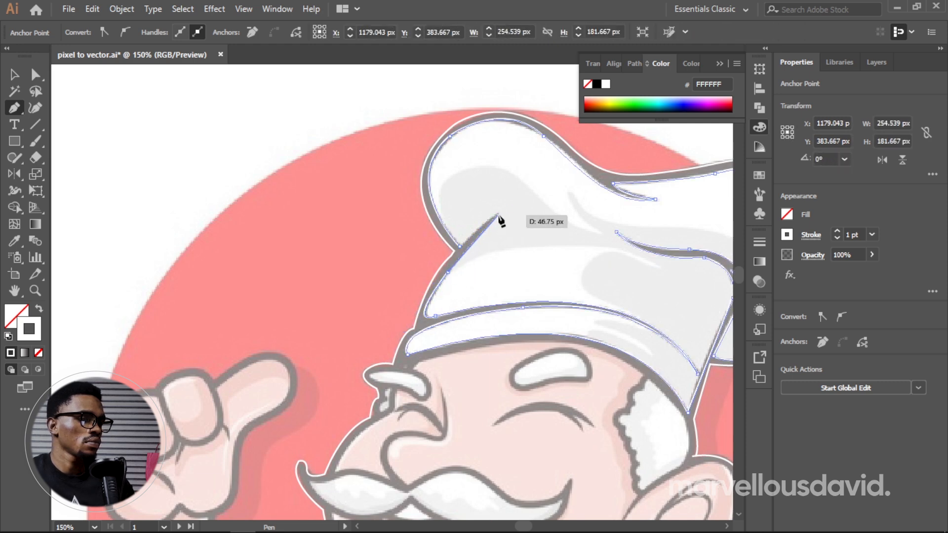
pyautogui.click(498, 214)
pyautogui.click(459, 246)
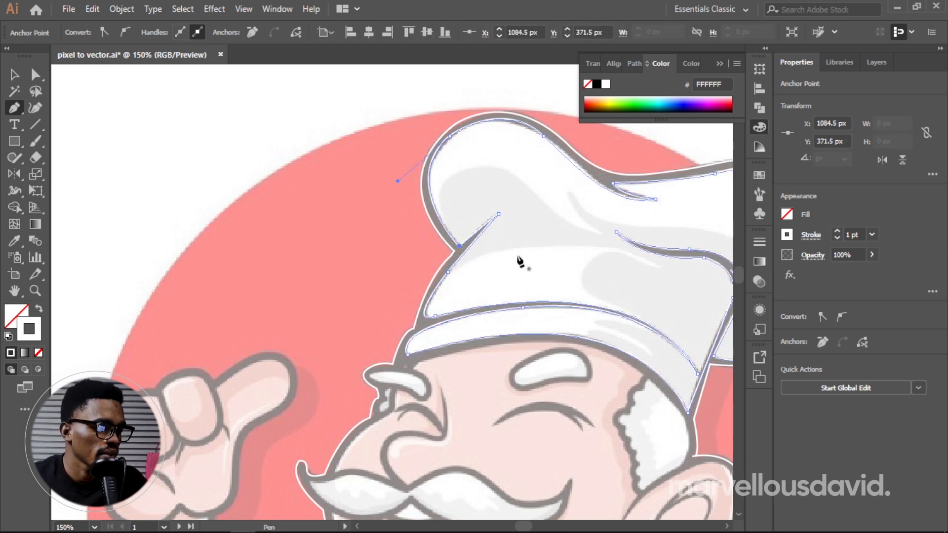
pyautogui.press('space')
pyautogui.moveTo(561, 279); pyautogui.dragTo(469, 281)
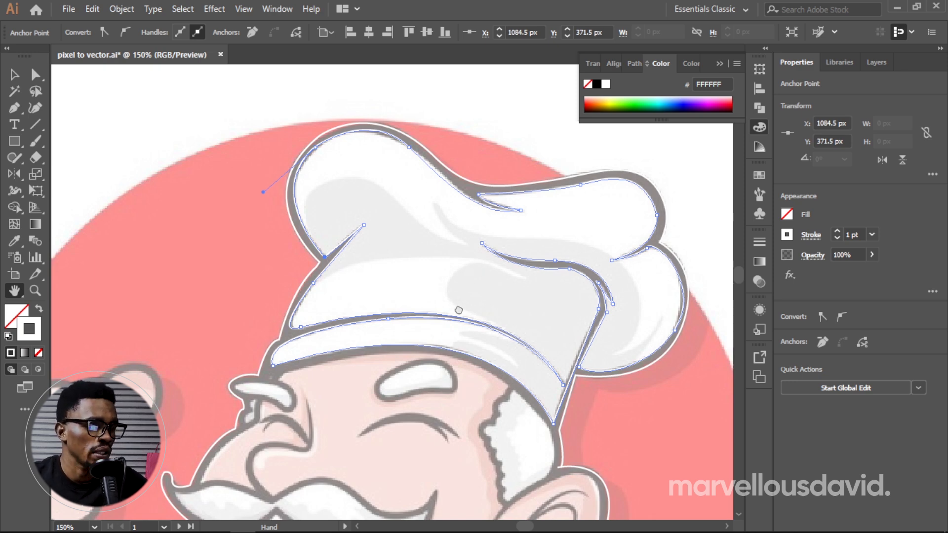
pyautogui.moveTo(459, 310); pyautogui.dragTo(471, 259)
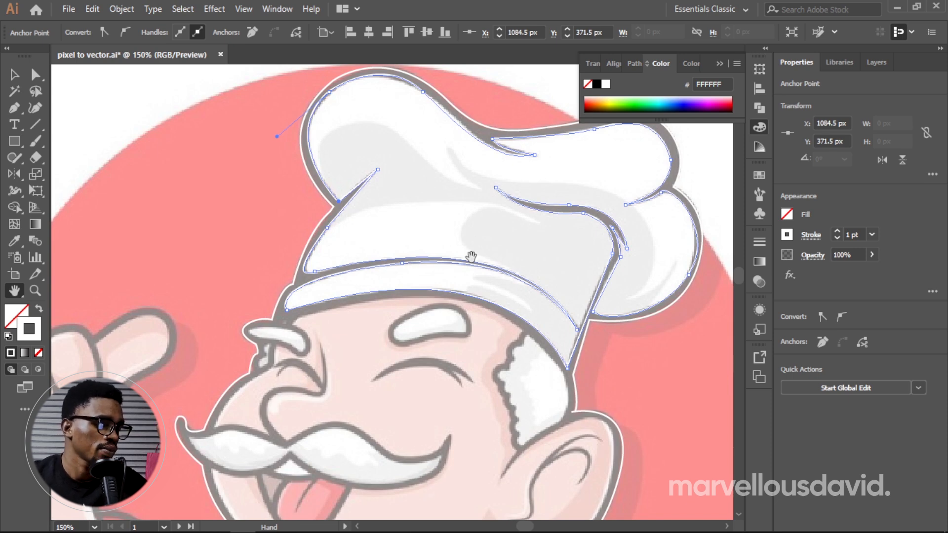
pyautogui.press('p')
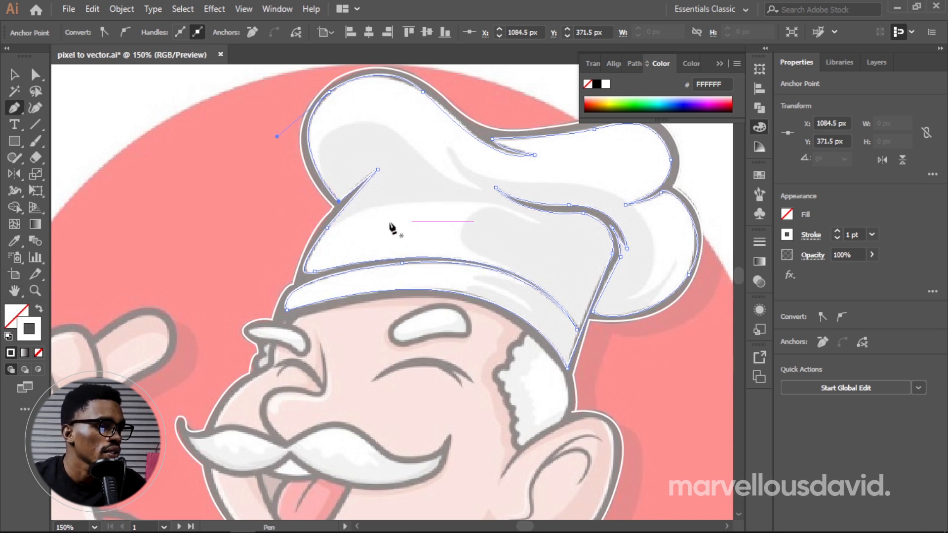
pyautogui.click(328, 228)
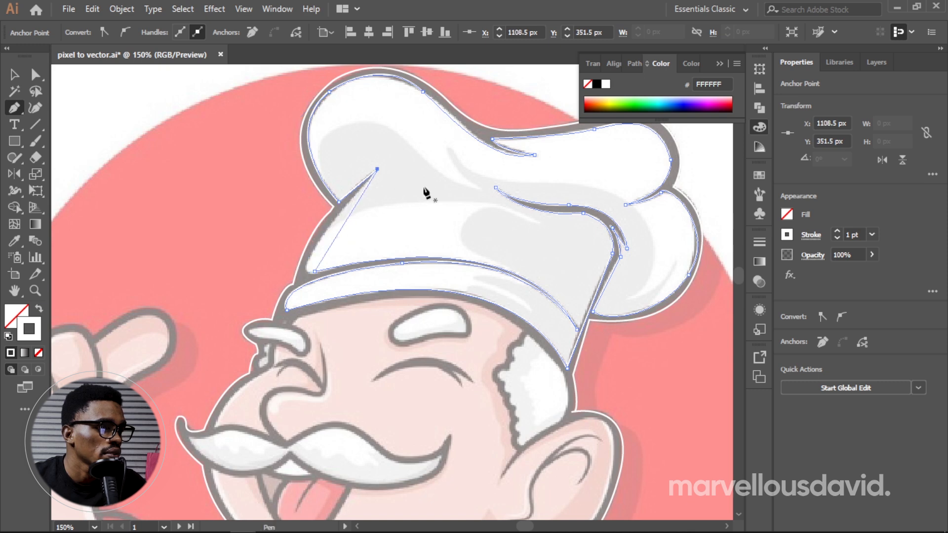
pyautogui.hotkey('ctrl', 'z')
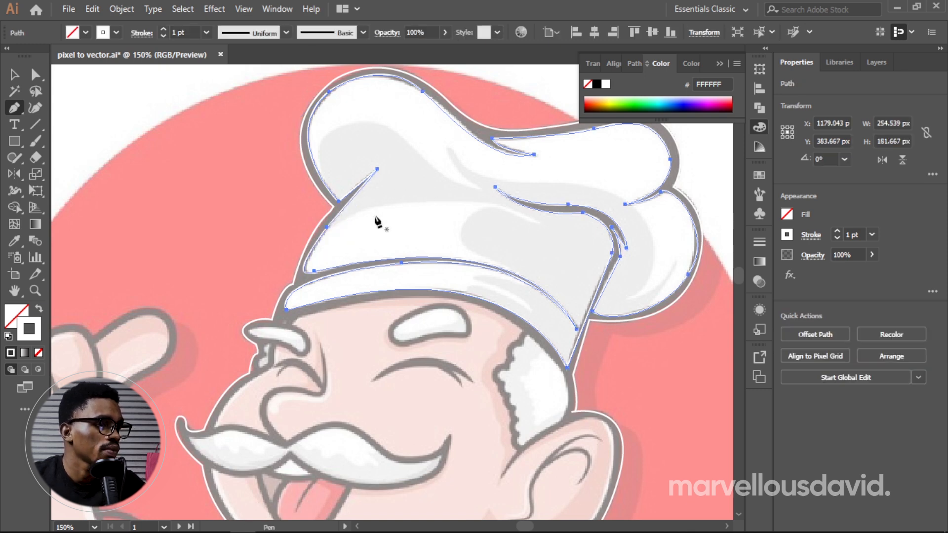
pyautogui.click(335, 221)
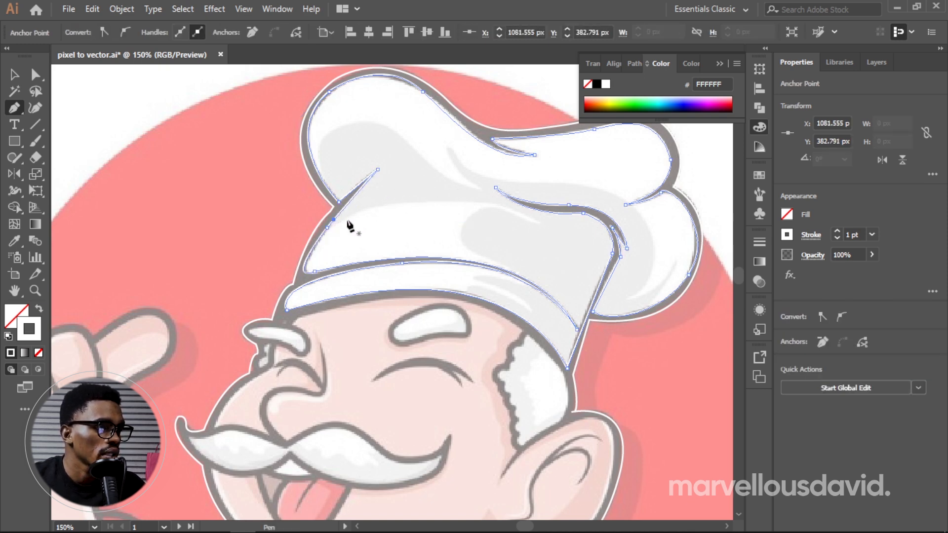
# Step: Start a shading path at the hat's front edge, tracing the grey area's upper edge and rounded inner edge to the band line's rear tip
pyautogui.moveTo(336, 221); pyautogui.dragTo(565, 236)
pyautogui.hotkey('ctrl', 'z')
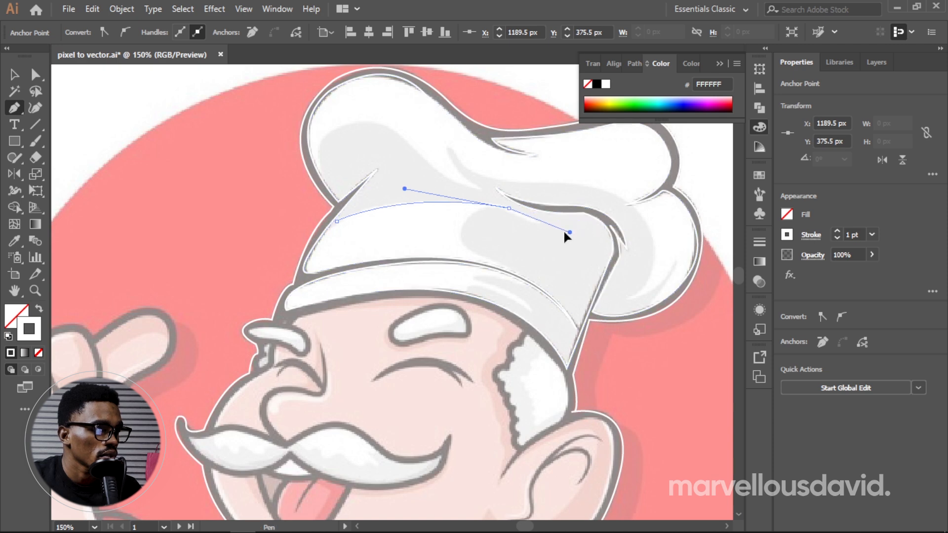
pyautogui.moveTo(524, 212); pyautogui.dragTo(552, 262)
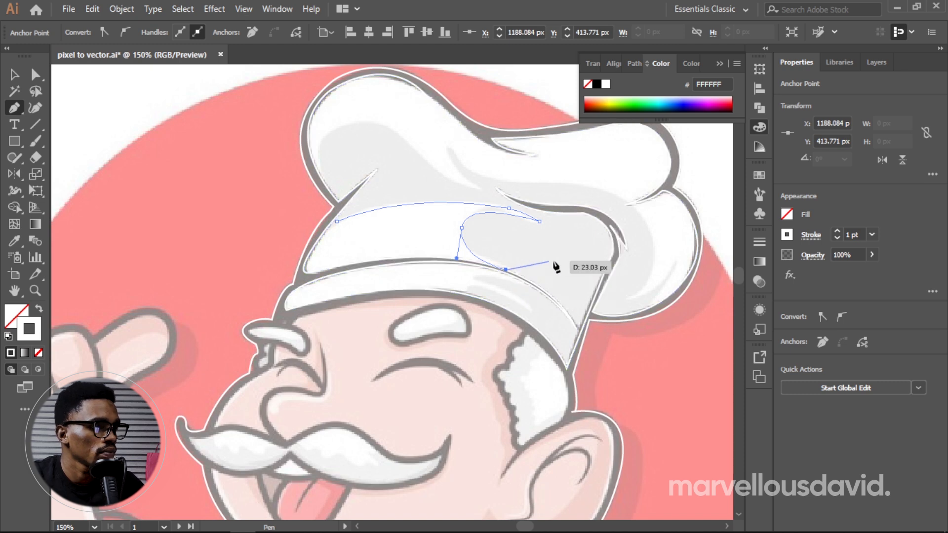
pyautogui.hotkey('ctrl', 'z')
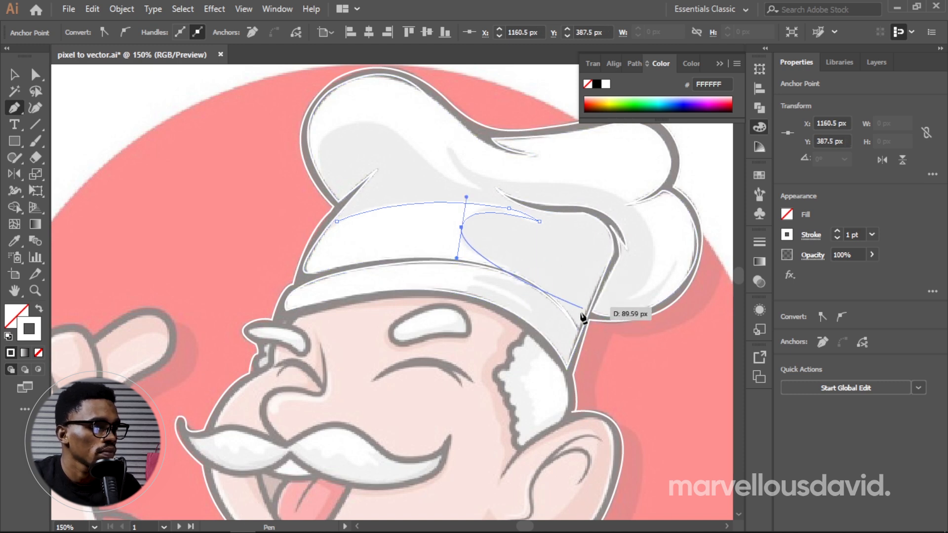
pyautogui.moveTo(577, 329); pyautogui.dragTo(589, 380)
pyautogui.hotkey('ctrl', 'z')
pyautogui.click(577, 330)
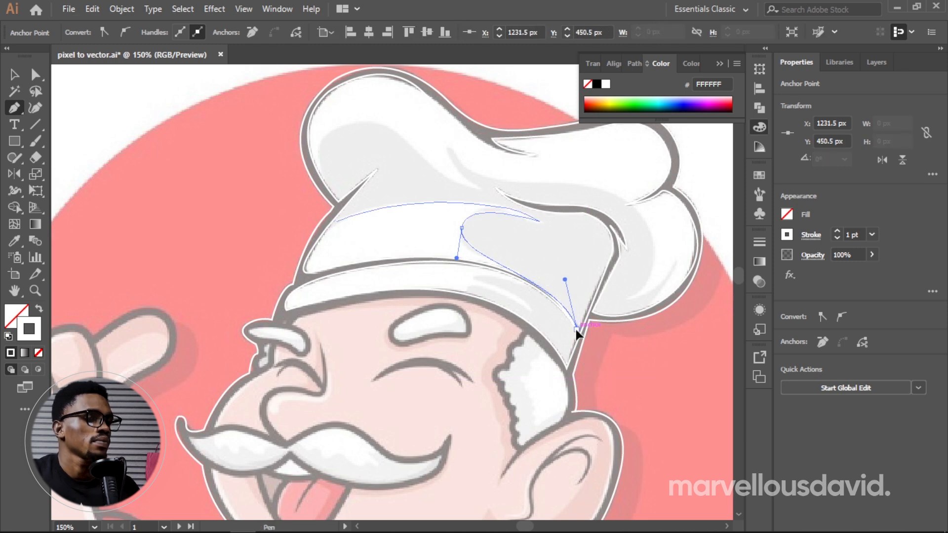
# Step: Trace the shading path around the pointed grey streaks on the hat band and along its lower edge to the back corner
pyautogui.moveTo(471, 275); pyautogui.dragTo(428, 285)
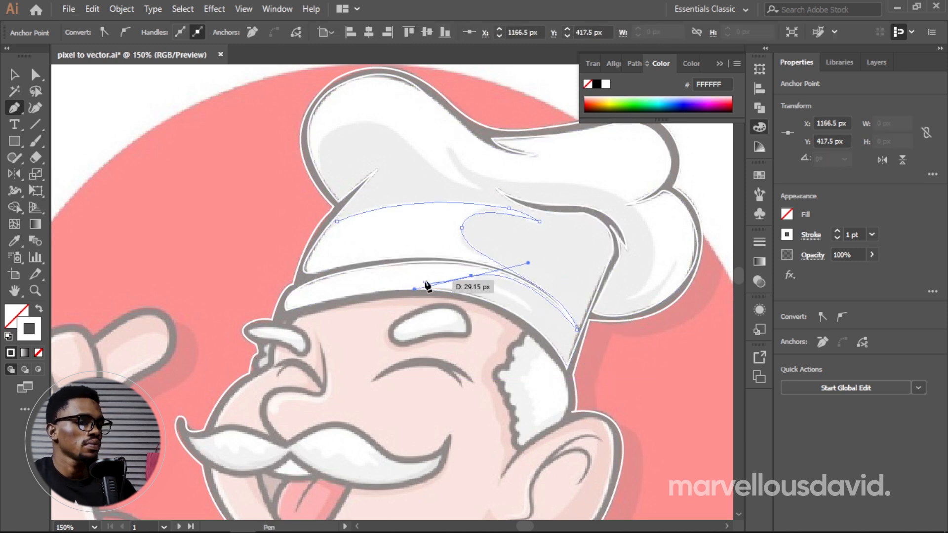
pyautogui.click(471, 276)
pyautogui.moveTo(532, 311); pyautogui.dragTo(541, 325)
pyautogui.click(541, 323)
pyautogui.hotkey('ctrl', 'z')
pyautogui.hotkey('ctrl', 'z')
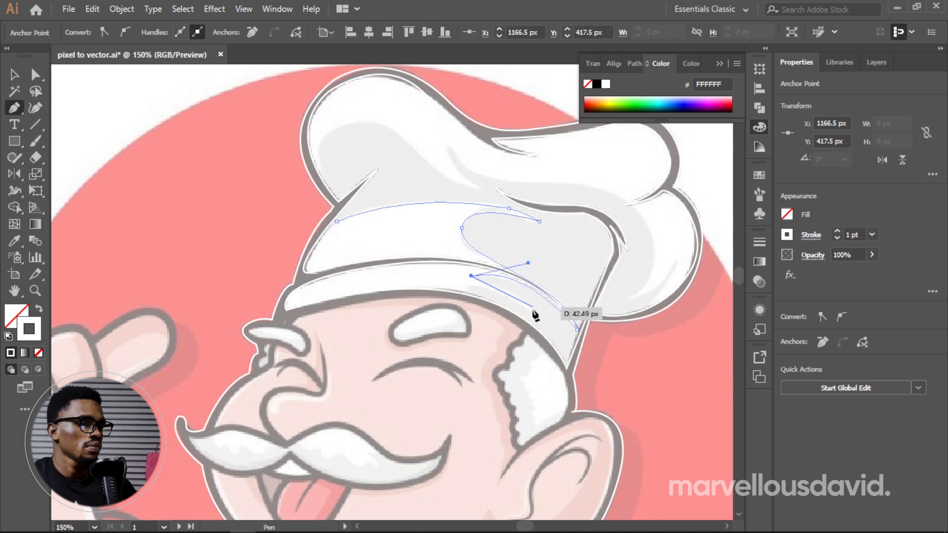
pyautogui.moveTo(533, 309); pyautogui.dragTo(597, 425)
pyautogui.click(466, 288)
pyautogui.click(569, 372)
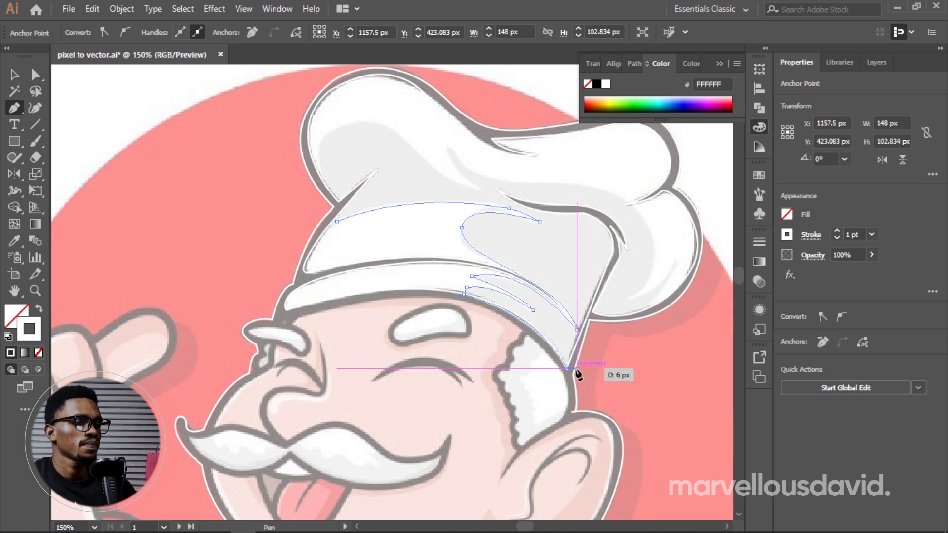
# Step: Continue the shading path up the hat's back edge, around the lower back puff's pointed shadow and up its inner curve
pyautogui.click(592, 313)
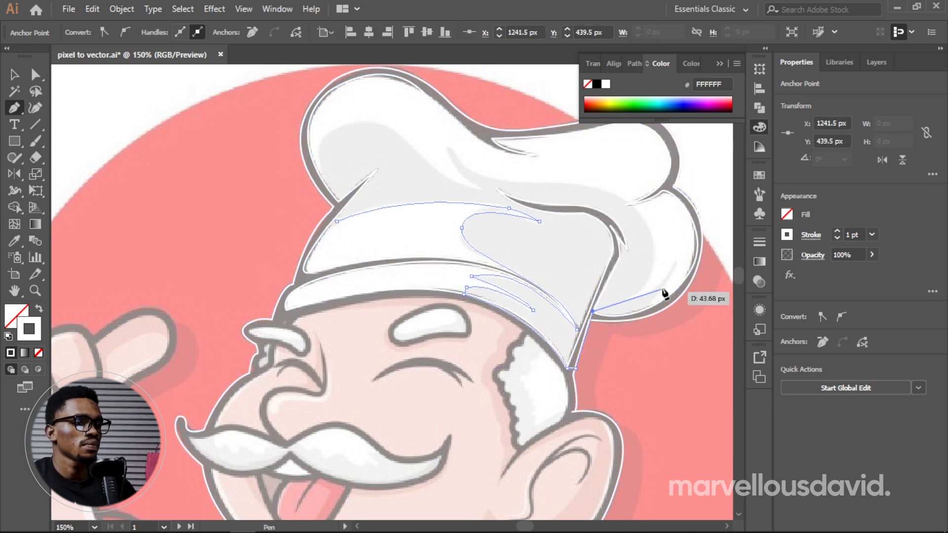
pyautogui.moveTo(676, 263); pyautogui.dragTo(686, 199)
pyautogui.click(675, 262)
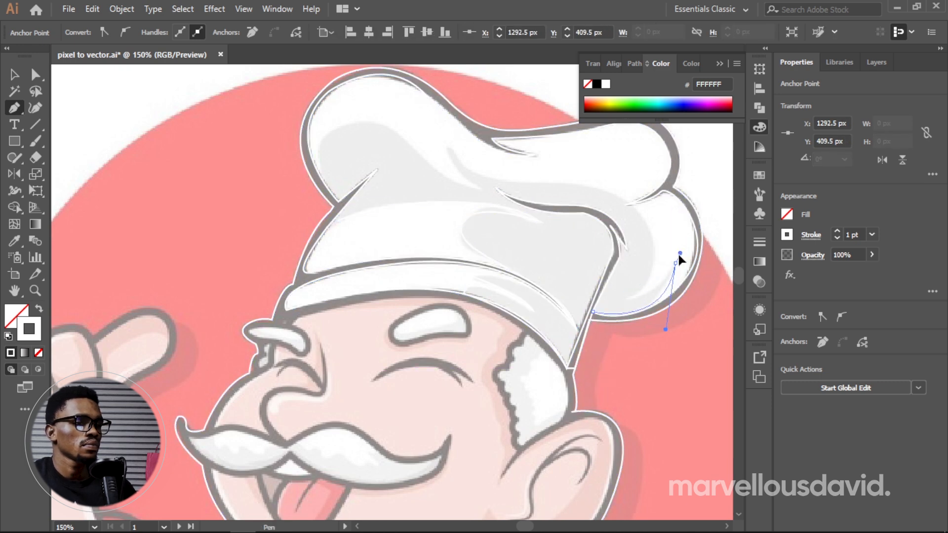
pyautogui.moveTo(627, 301); pyautogui.dragTo(602, 305)
pyautogui.click(627, 301)
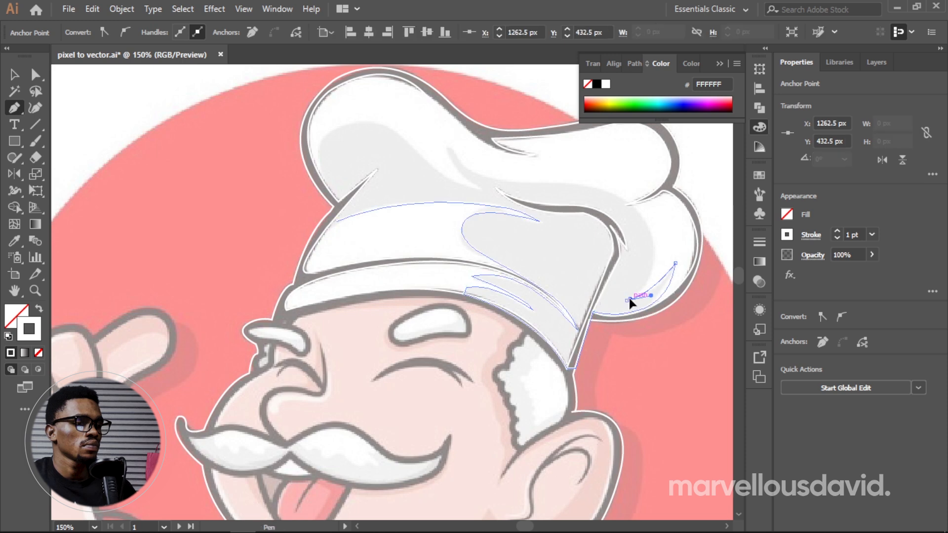
pyautogui.moveTo(640, 210); pyautogui.dragTo(600, 158)
pyautogui.click(640, 210)
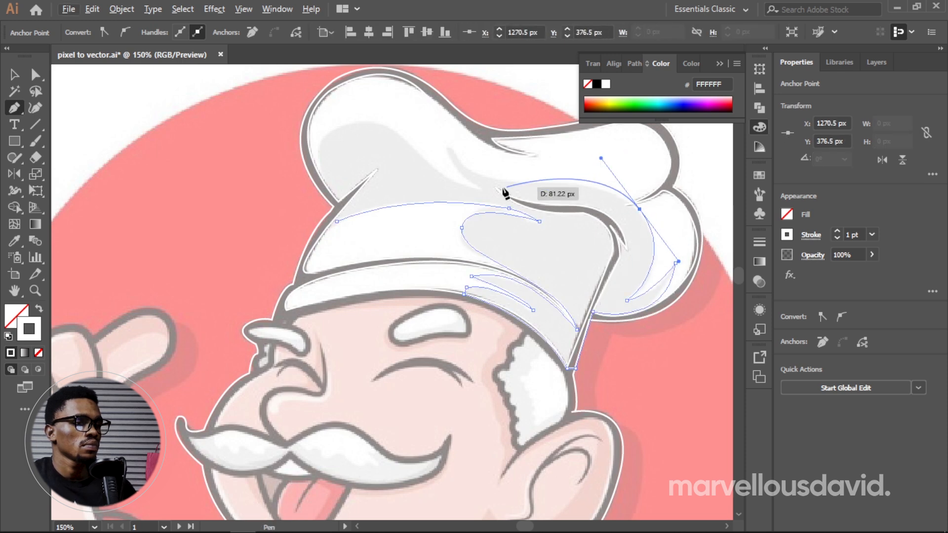
# Step: Trace the shading path along the crown fold, around its pointed tip and over the front puff's grey area
pyautogui.moveTo(500, 179); pyautogui.dragTo(512, 202)
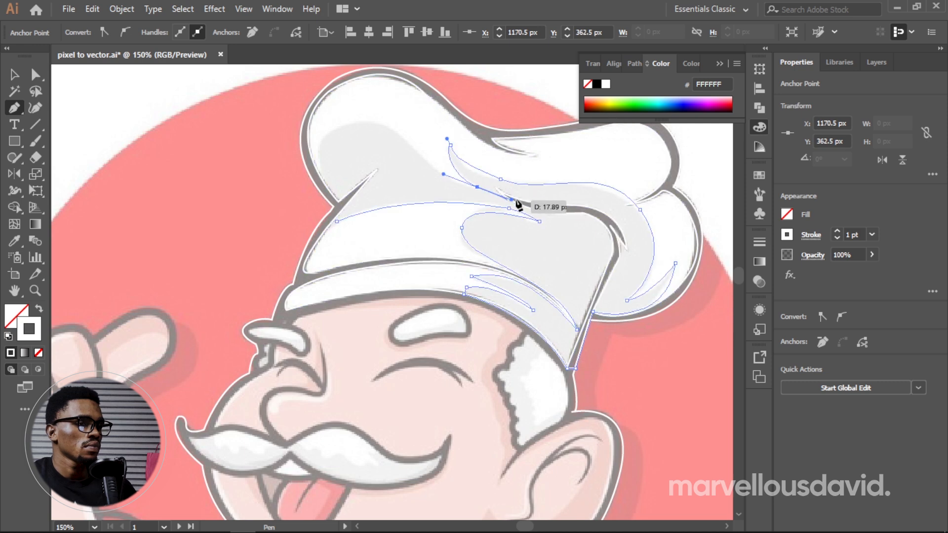
pyautogui.click(478, 188)
pyautogui.moveTo(392, 133); pyautogui.dragTo(359, 81)
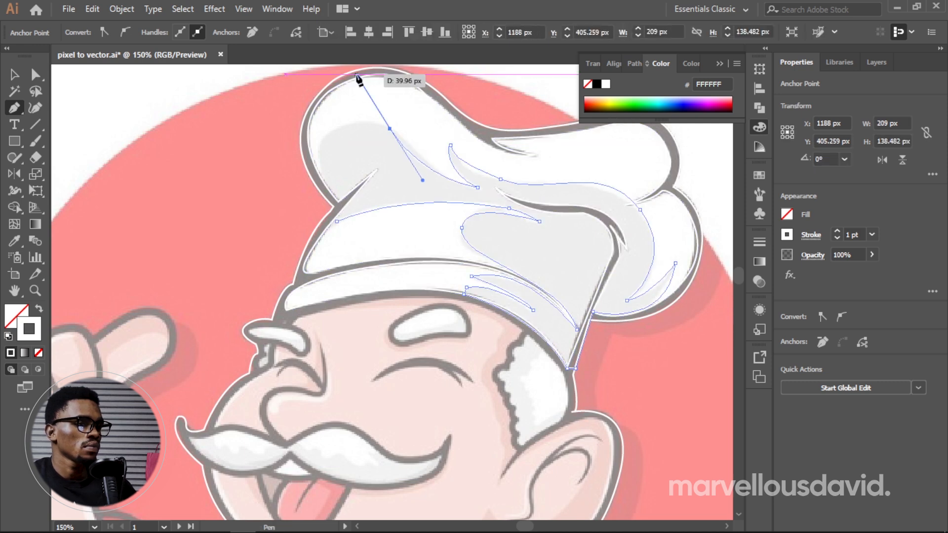
pyautogui.hotkey('ctrl', 'z')
pyautogui.moveTo(423, 156); pyautogui.dragTo(405, 134)
pyautogui.moveTo(319, 149); pyautogui.dragTo(308, 171)
# Step: Bring the shading path down the front puff's edge to the front notch and finish it there with a corner
pyautogui.hotkey('ctrl', 'a')
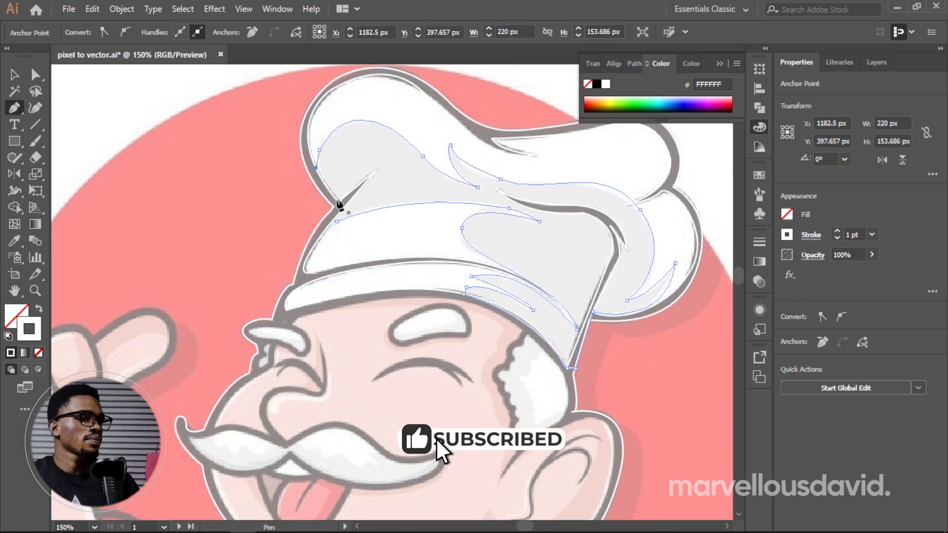
pyautogui.click(340, 202)
pyautogui.hotkey('ctrl', 'z')
pyautogui.click(320, 150)
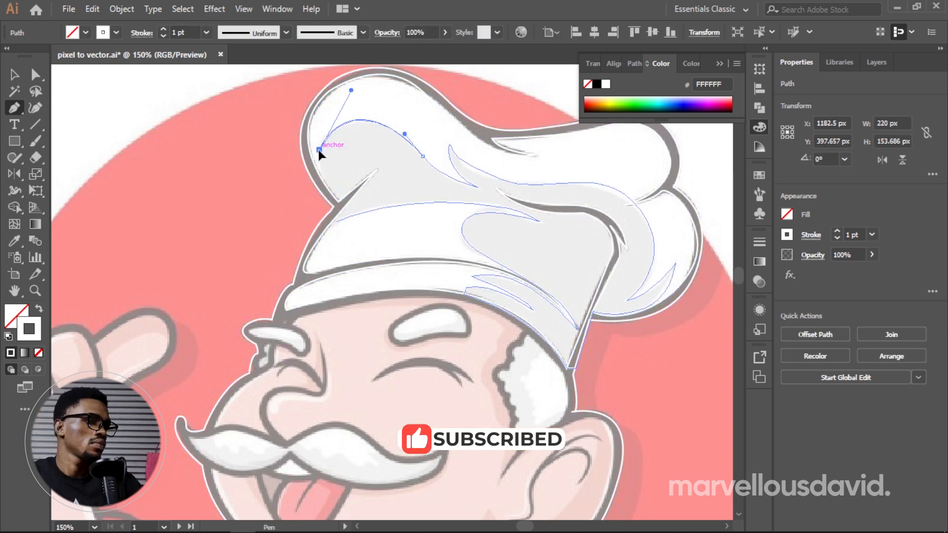
pyautogui.moveTo(340, 202); pyautogui.dragTo(356, 215)
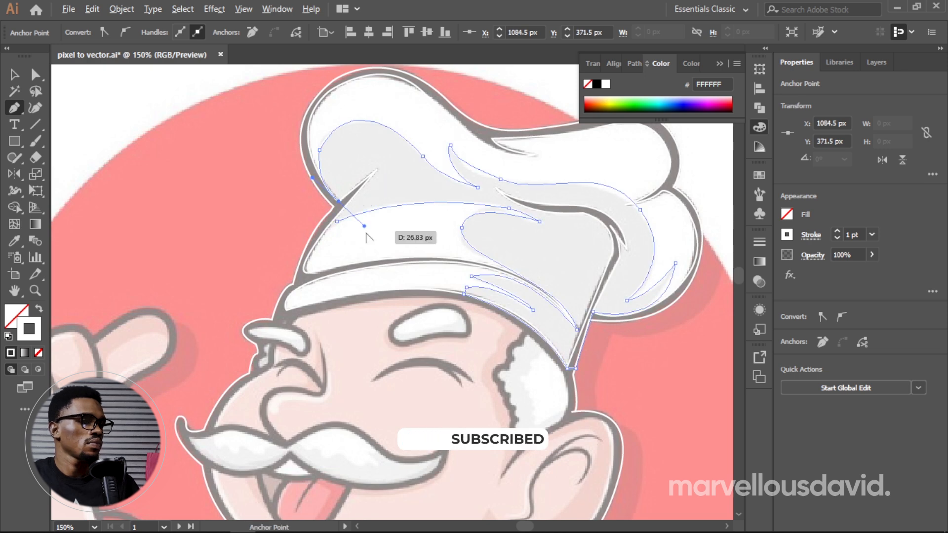
pyautogui.click(339, 202)
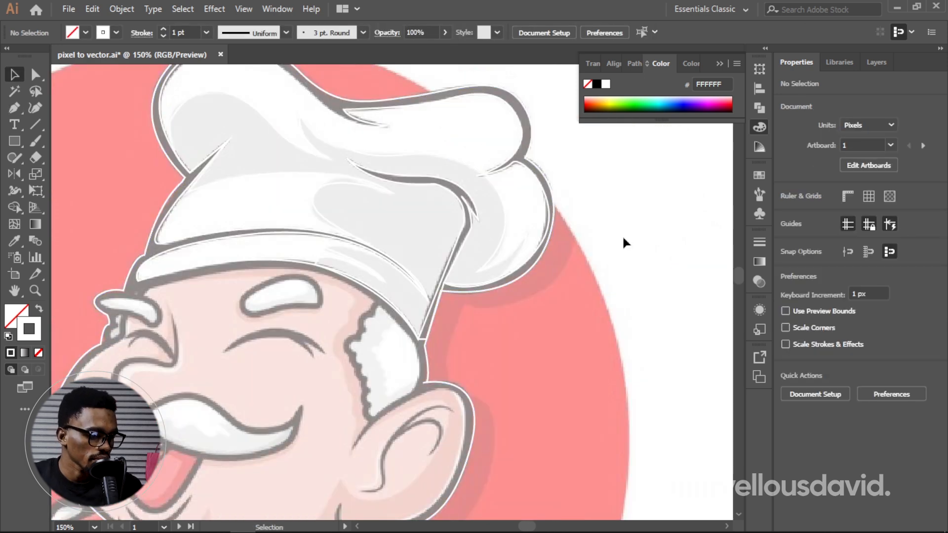
pyautogui.press('space')
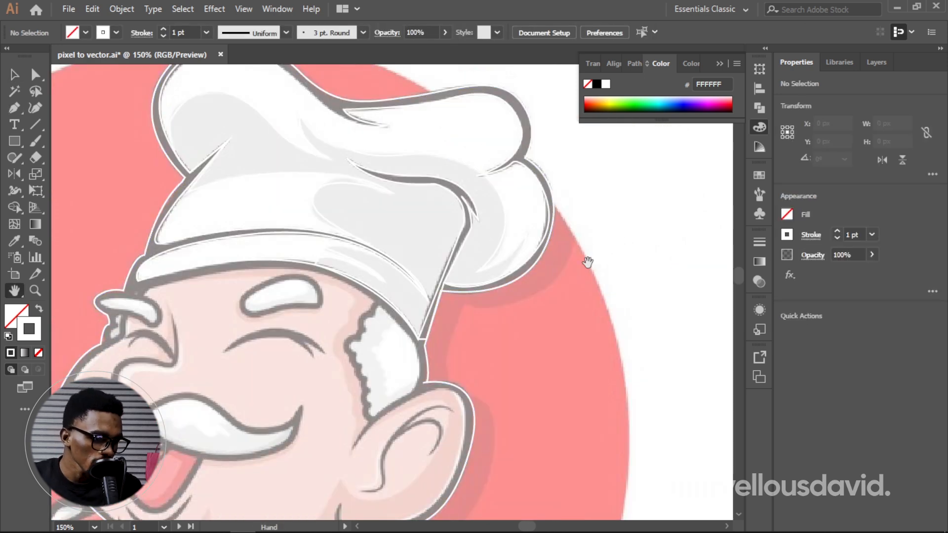
pyautogui.moveTo(587, 263); pyautogui.dragTo(616, 294)
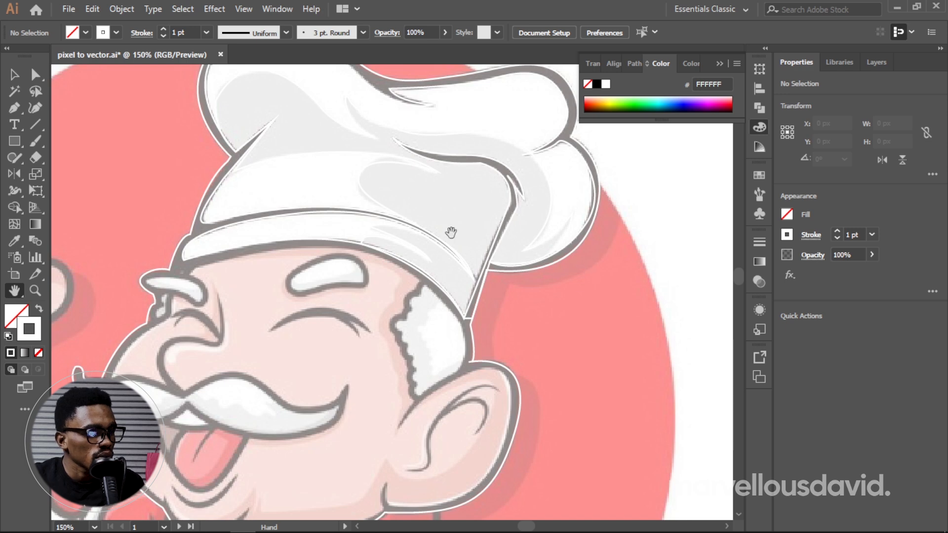
# Step: Fill the hat's inner white shape with the sampled white background and no stroke, at 50% opacity
pyautogui.moveTo(457, 231); pyautogui.dragTo(437, 312)
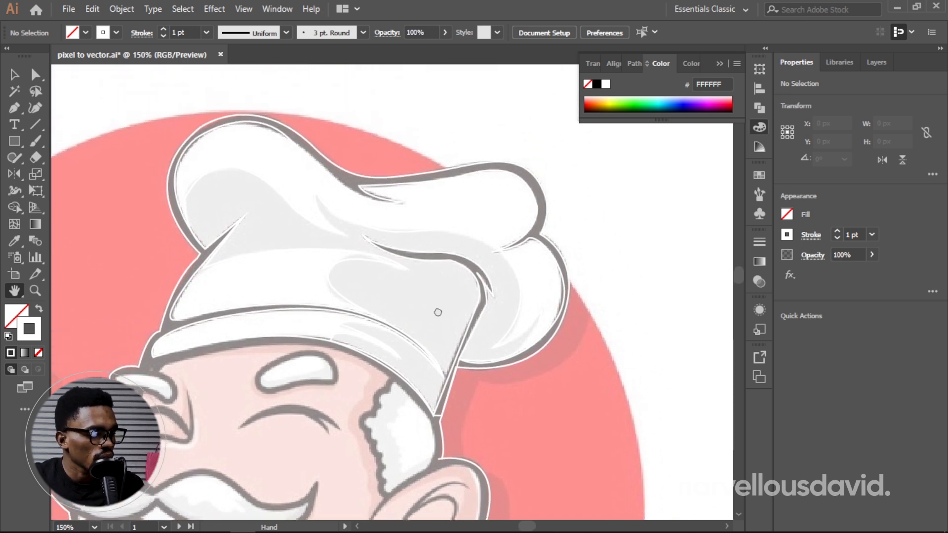
pyautogui.press('v')
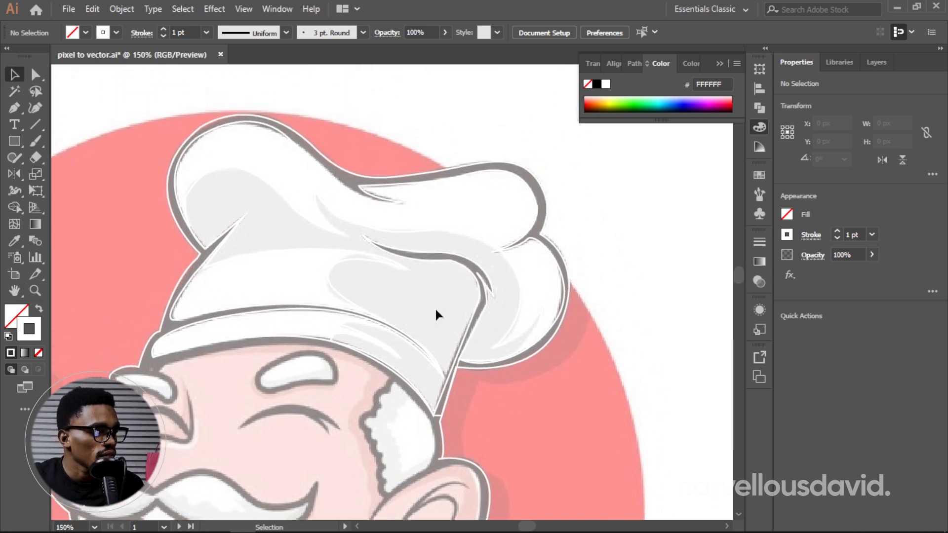
pyautogui.click(522, 239)
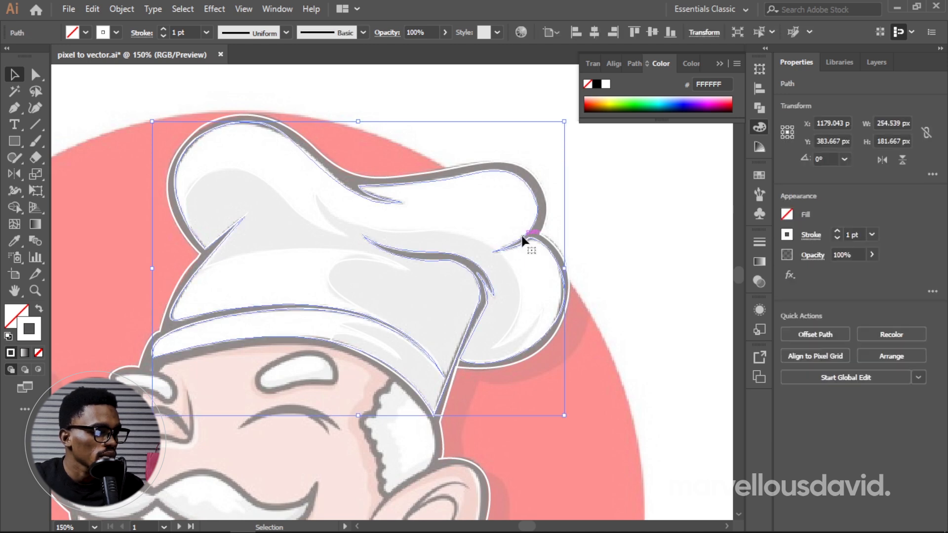
pyautogui.press('i')
pyautogui.click(637, 201)
pyautogui.press('v')
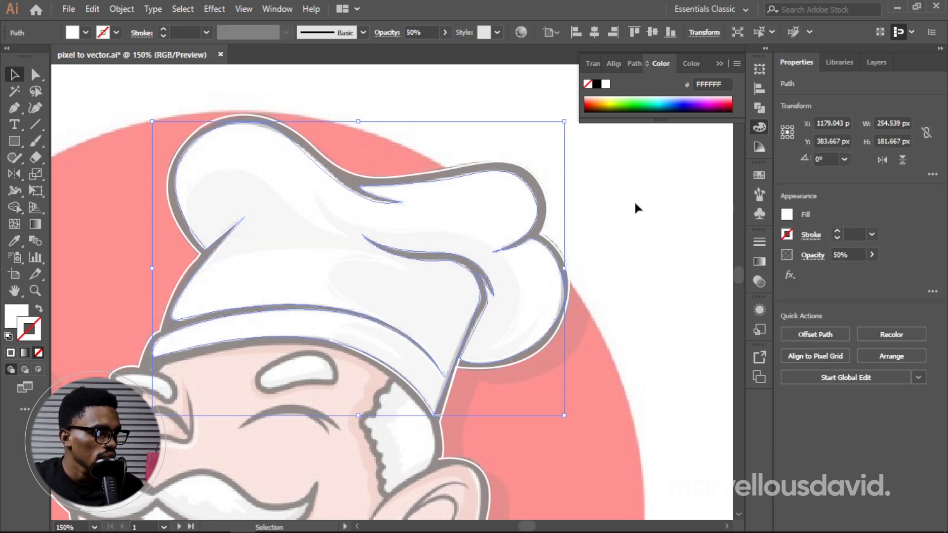
# Step: Isolate the layer artwork and fill the hat's shading path with the light grey palette swatch beneath the dark one, without a stroke
pyautogui.doubleClick(364, 322)
pyautogui.press('i')
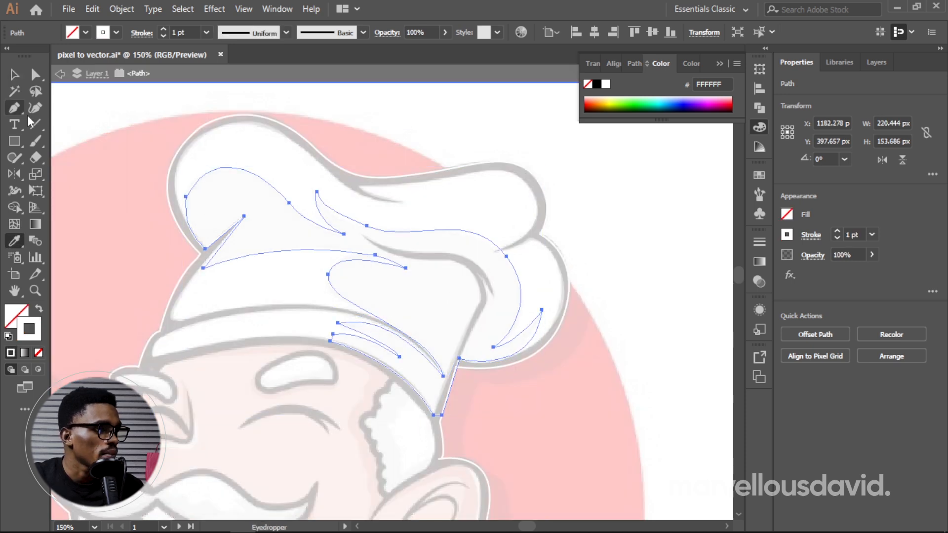
pyautogui.click(58, 74)
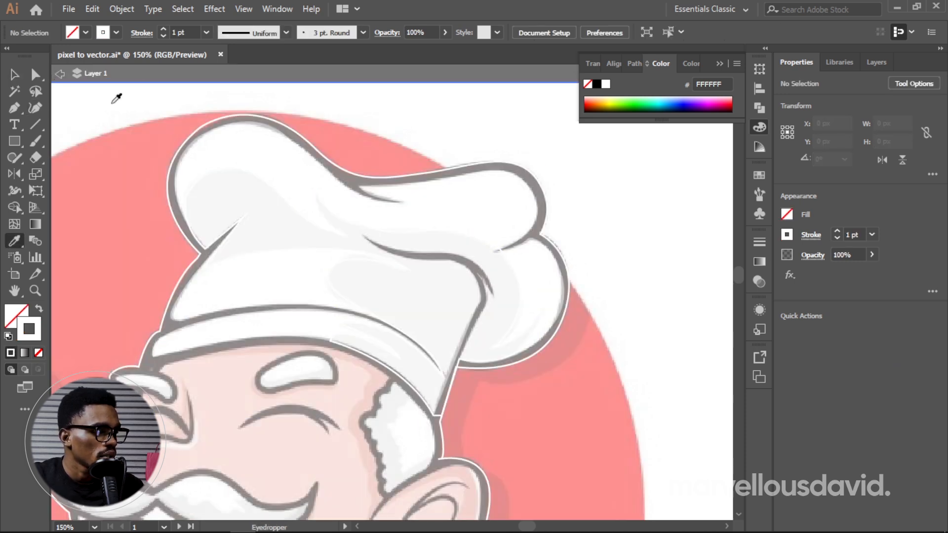
pyautogui.press('v')
pyautogui.click(356, 326)
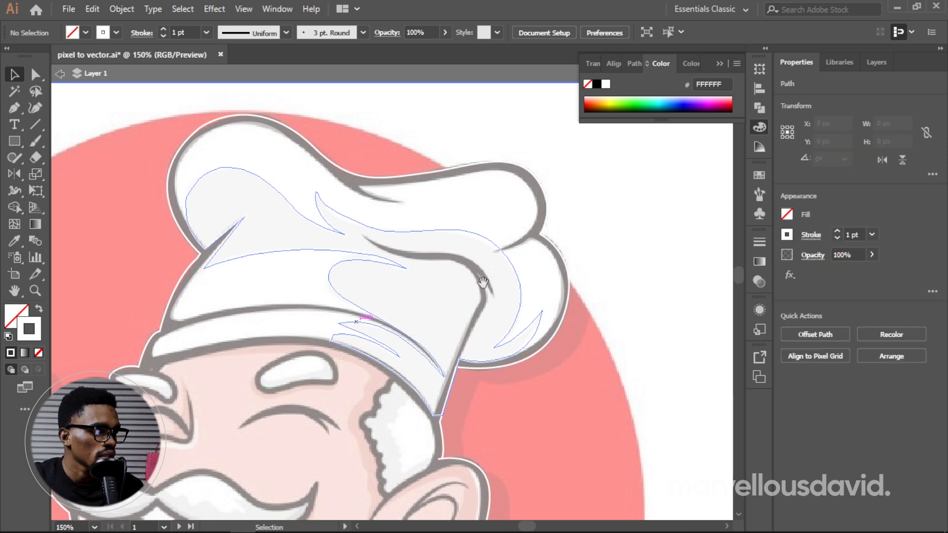
pyautogui.moveTo(574, 268); pyautogui.dragTo(350, 240)
pyautogui.press('i')
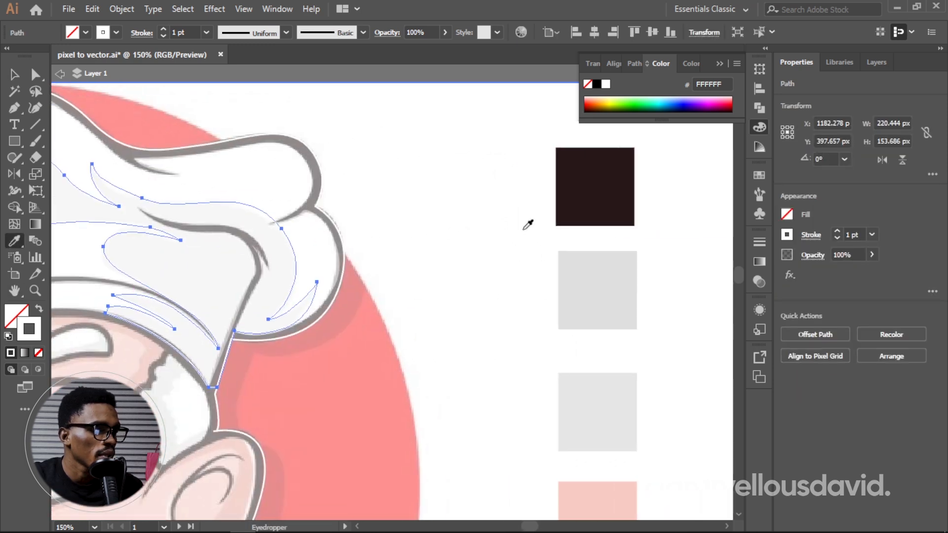
pyautogui.click(622, 284)
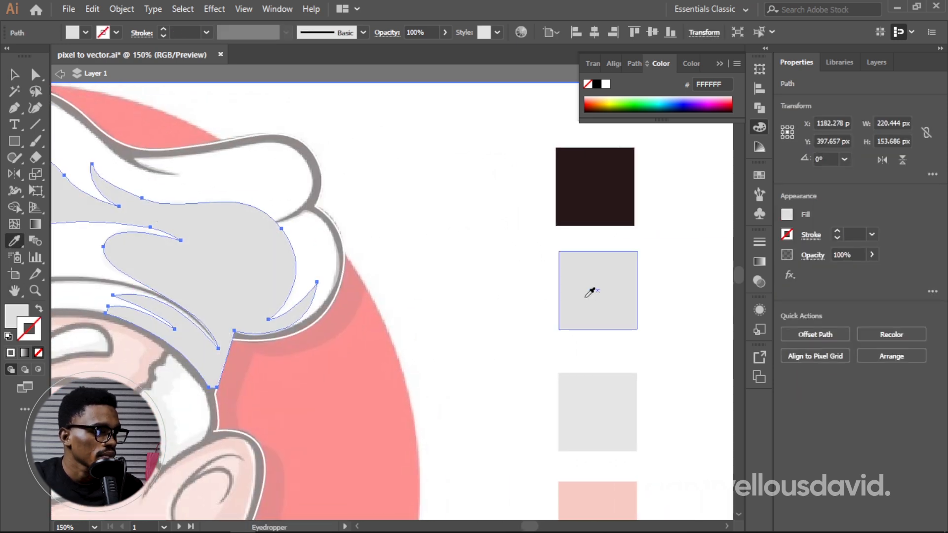
pyautogui.press('v')
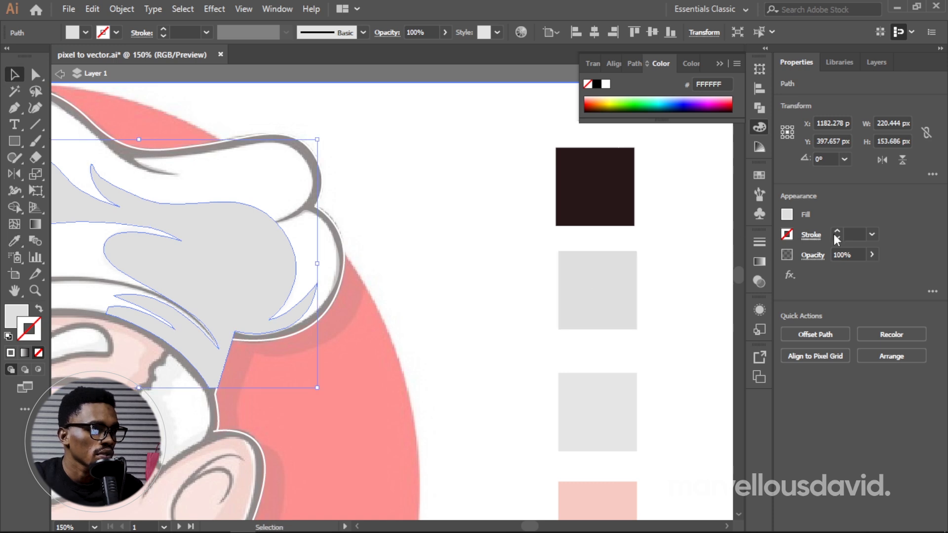
# Step: Fill the chef's outer outline path with the dark brown palette swatch, without a stroke, and lower its opacity to 26%
pyautogui.click(321, 187)
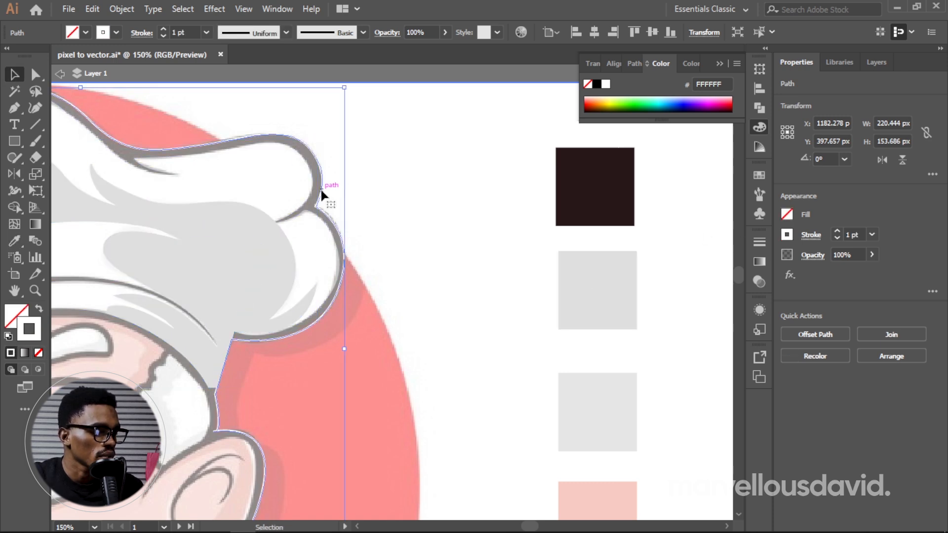
pyautogui.press('i')
pyautogui.click(588, 173)
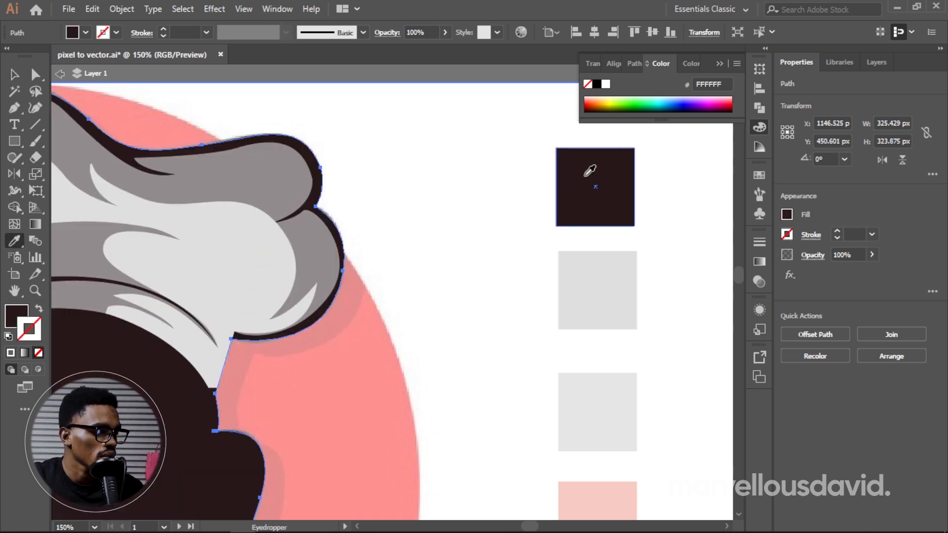
pyautogui.press('v')
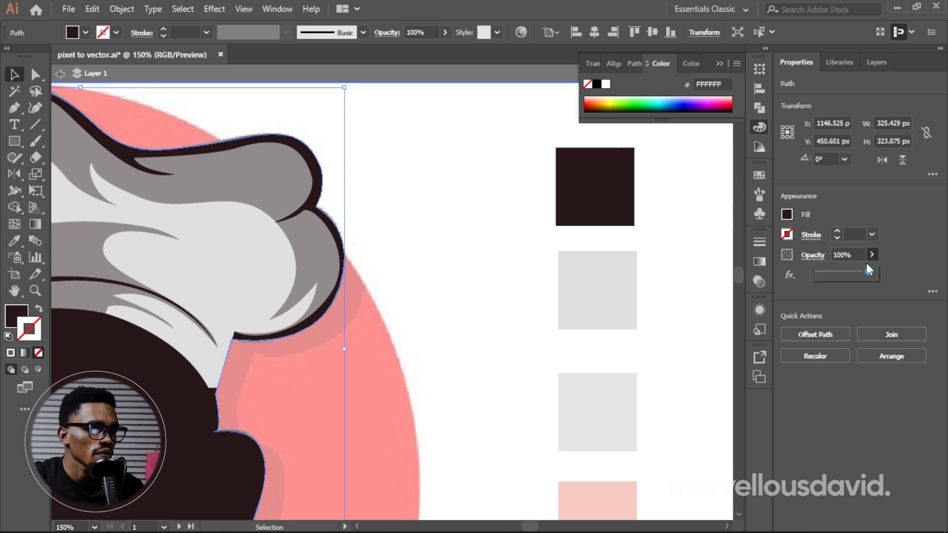
pyautogui.moveTo(840, 276); pyautogui.dragTo(833, 276)
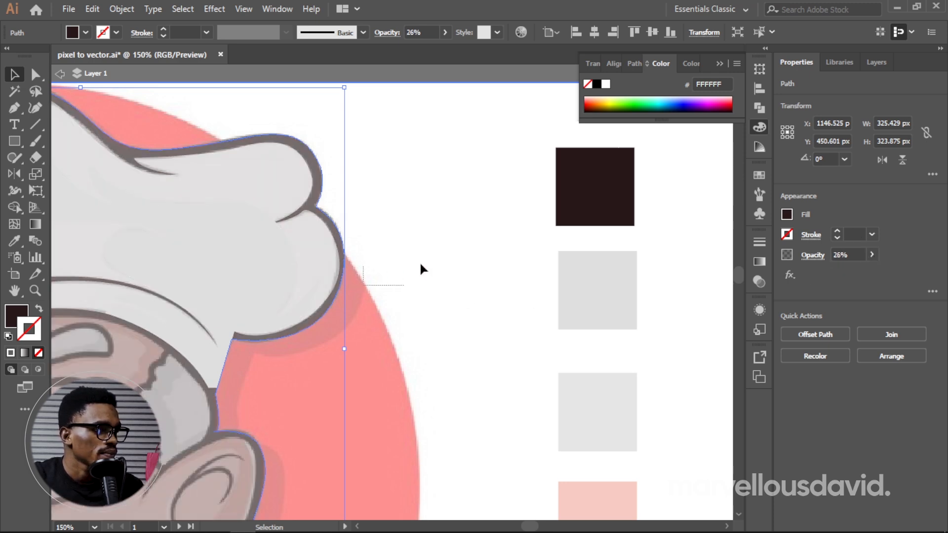
pyautogui.click(492, 252)
# Step: Leave isolation and lower the opacity of the hat's grey shading shape to 37%
pyautogui.press('space')
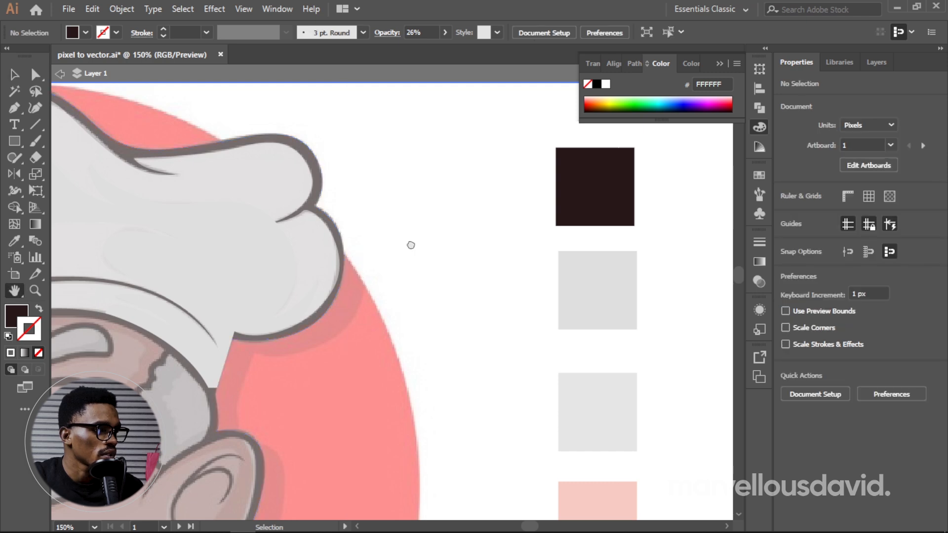
pyautogui.moveTo(411, 245); pyautogui.dragTo(582, 260)
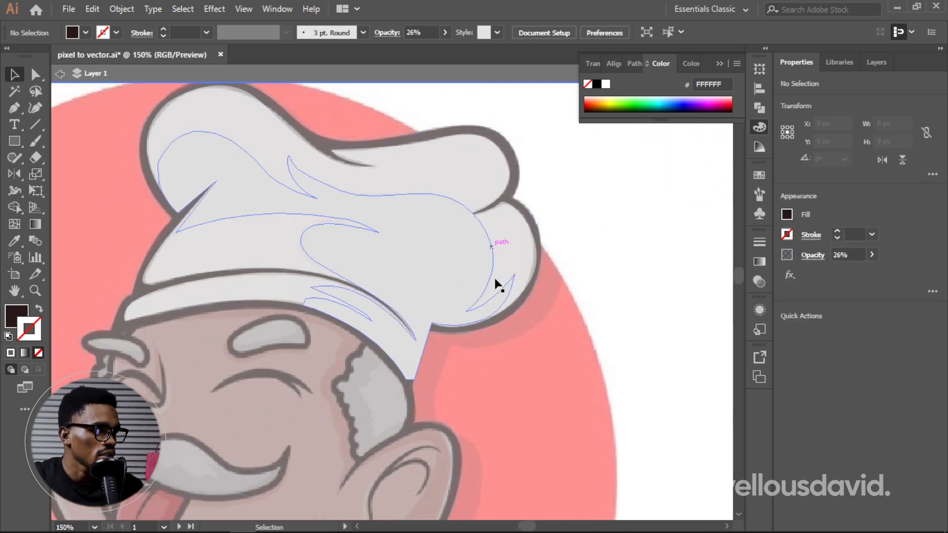
pyautogui.click(494, 278)
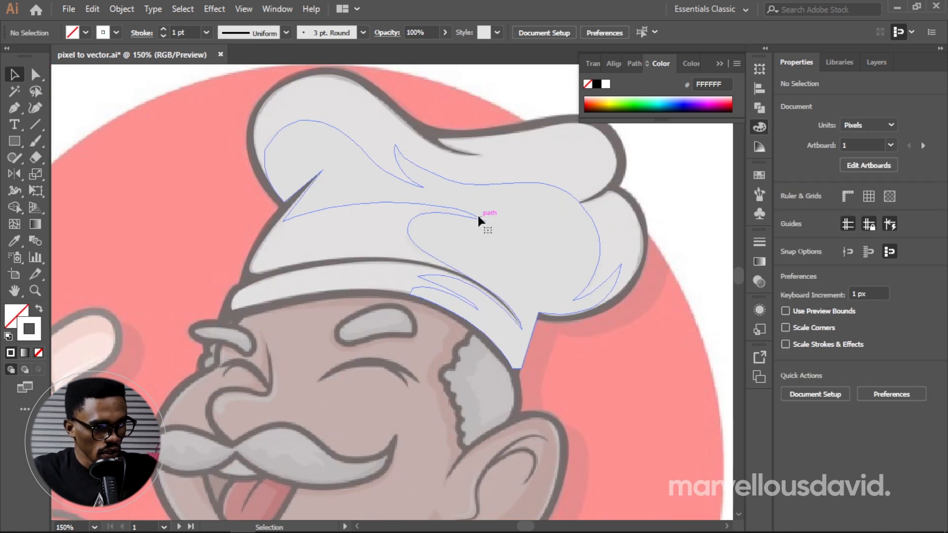
pyautogui.click(477, 213)
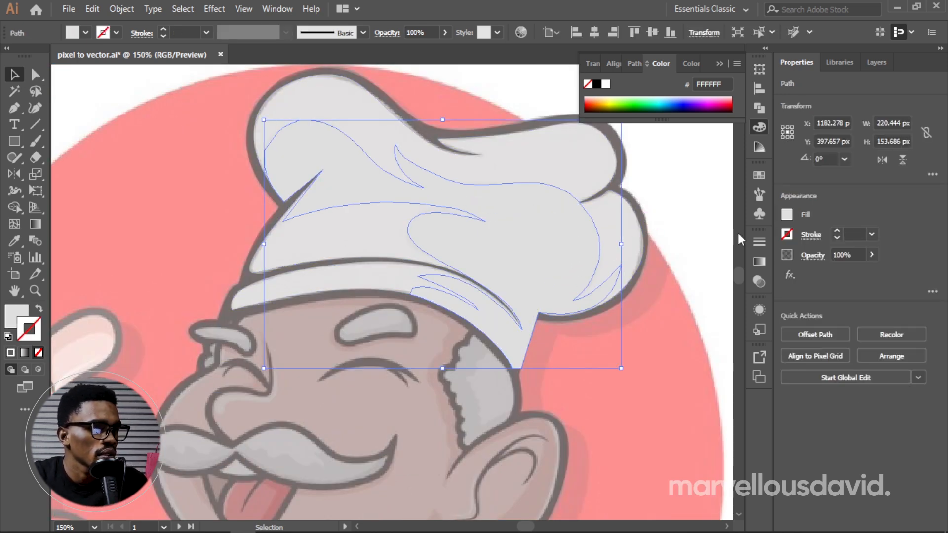
pyautogui.click(872, 255)
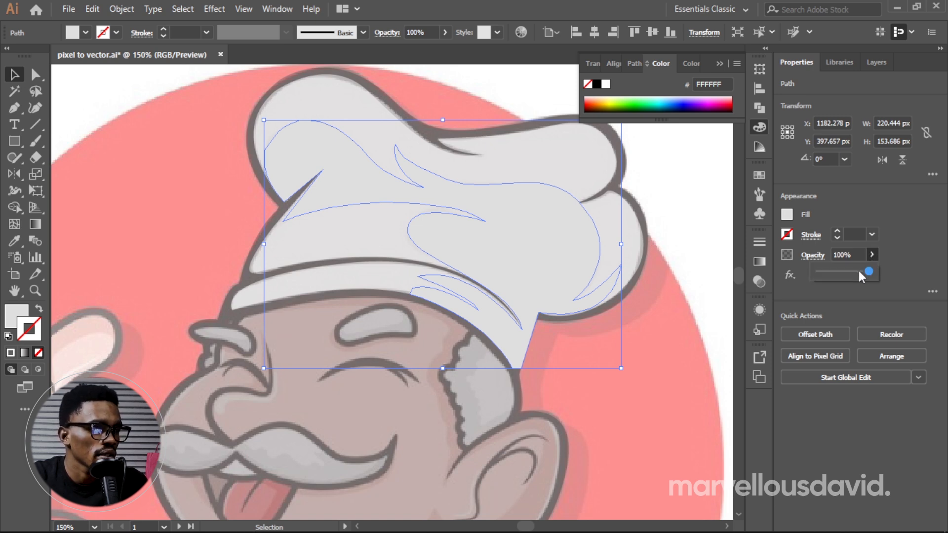
pyautogui.moveTo(858, 270); pyautogui.dragTo(841, 269)
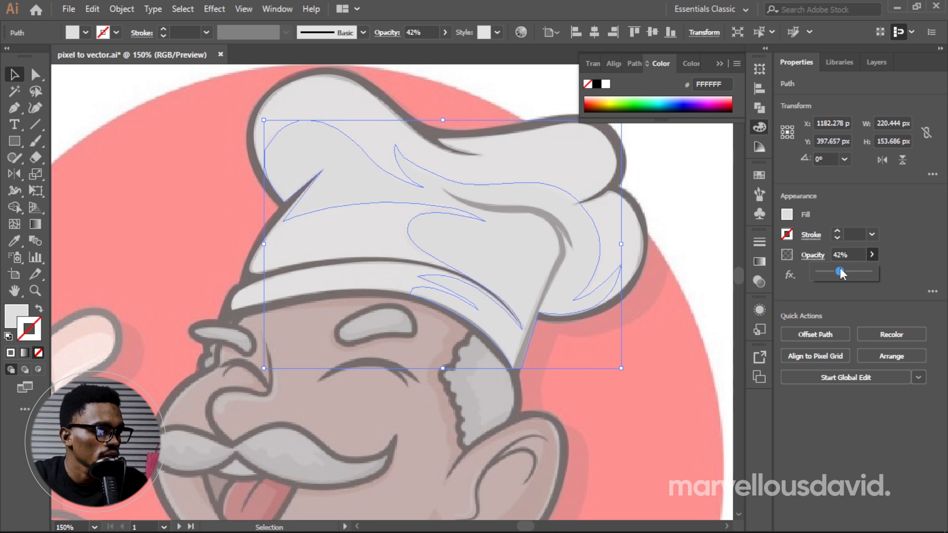
pyautogui.moveTo(839, 269); pyautogui.dragTo(837, 269)
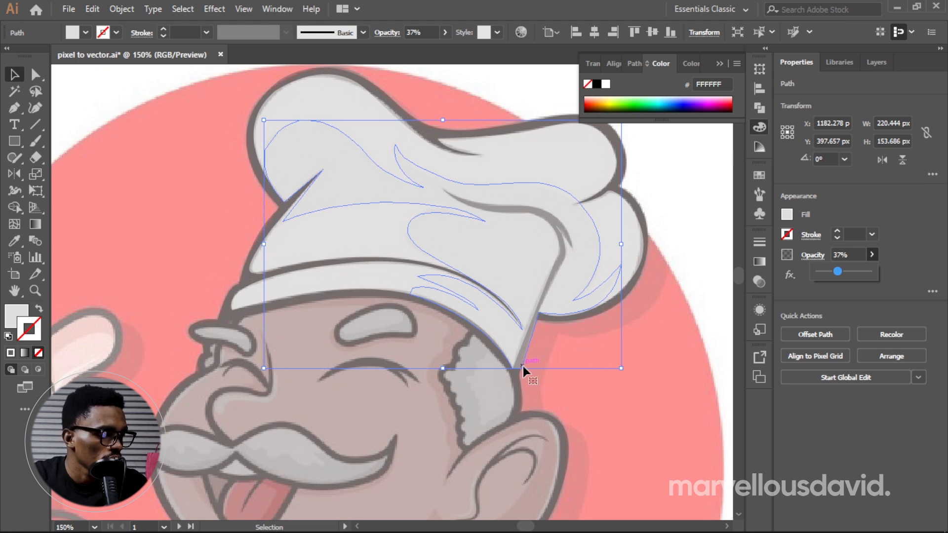
pyautogui.click(595, 384)
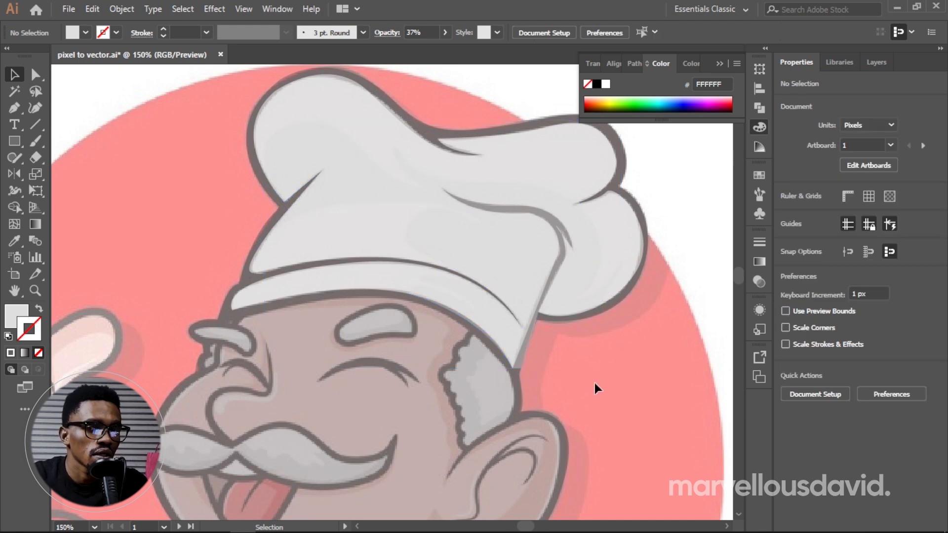
# Step: Delete the shading shape's outer anchor at the band's back corner and move the back notch anchor to X 1239 px, Y 439 px
pyautogui.click(529, 304)
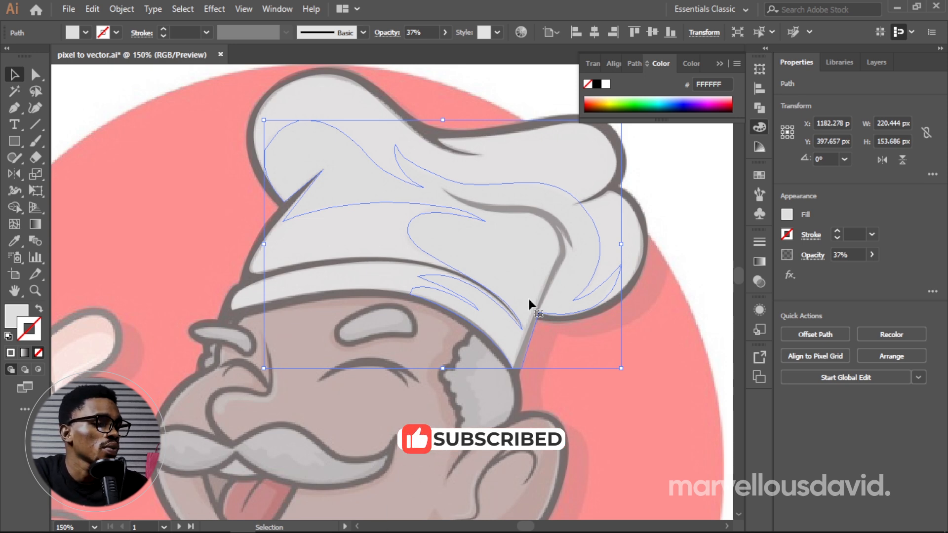
pyautogui.press('a')
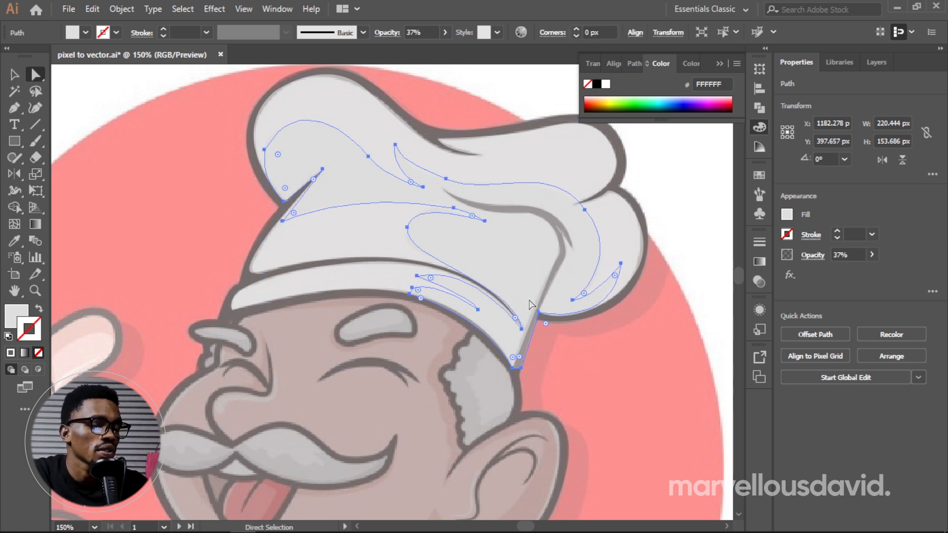
pyautogui.click(522, 368)
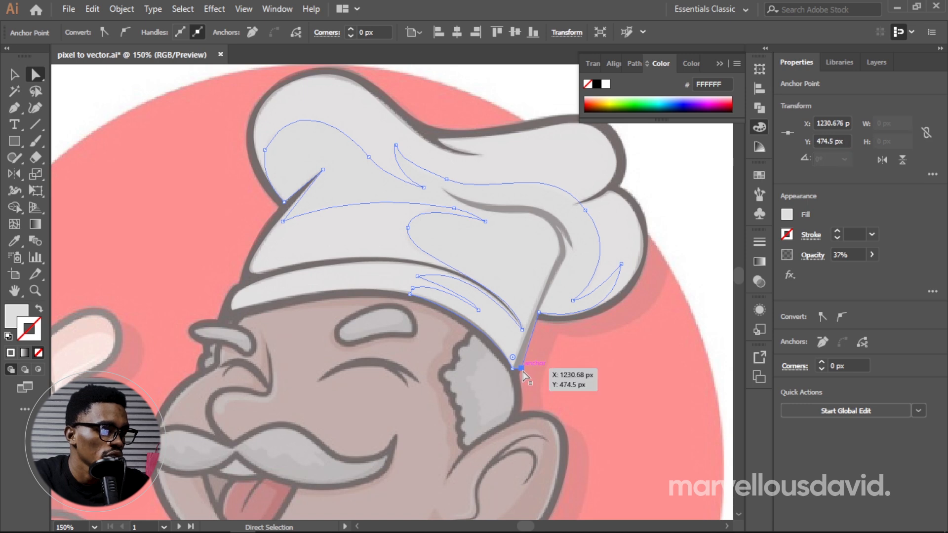
pyautogui.click(520, 368)
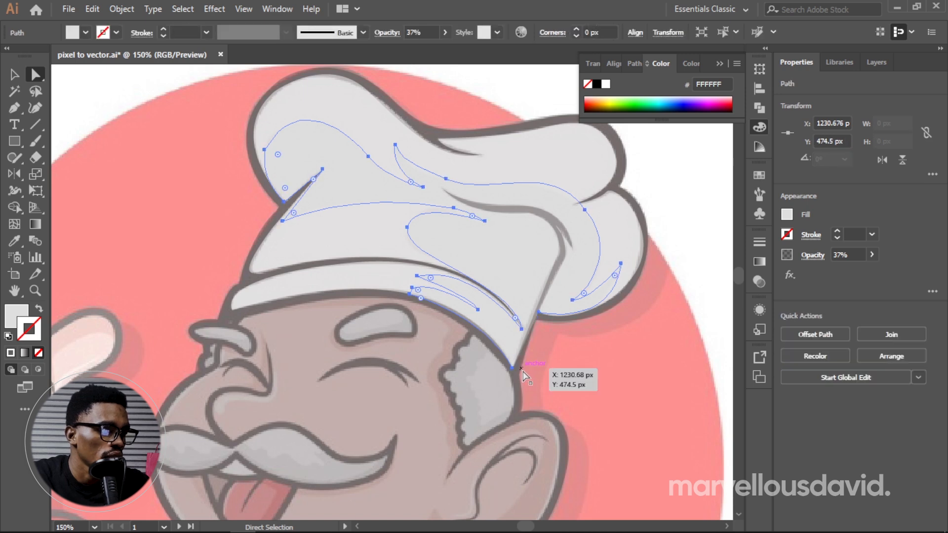
pyautogui.click(538, 312)
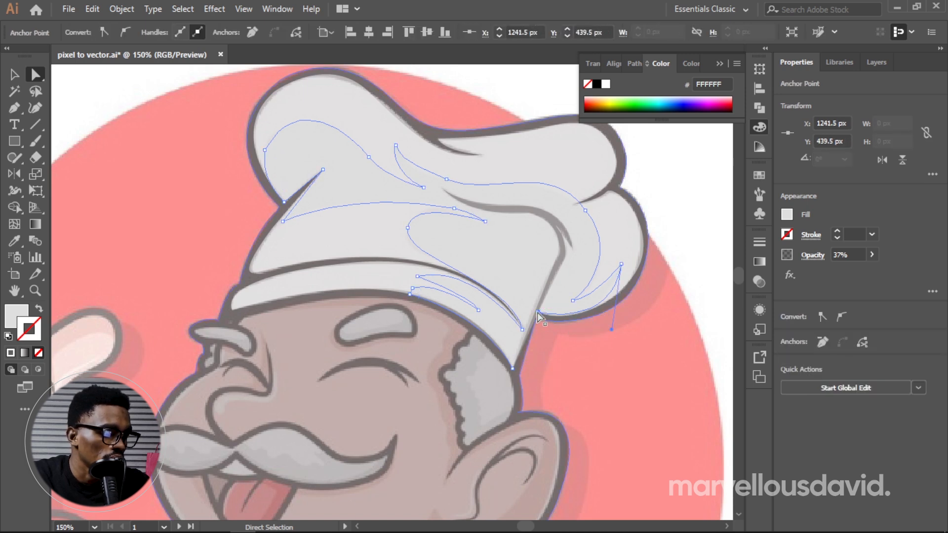
pyautogui.moveTo(537, 312); pyautogui.dragTo(532, 311)
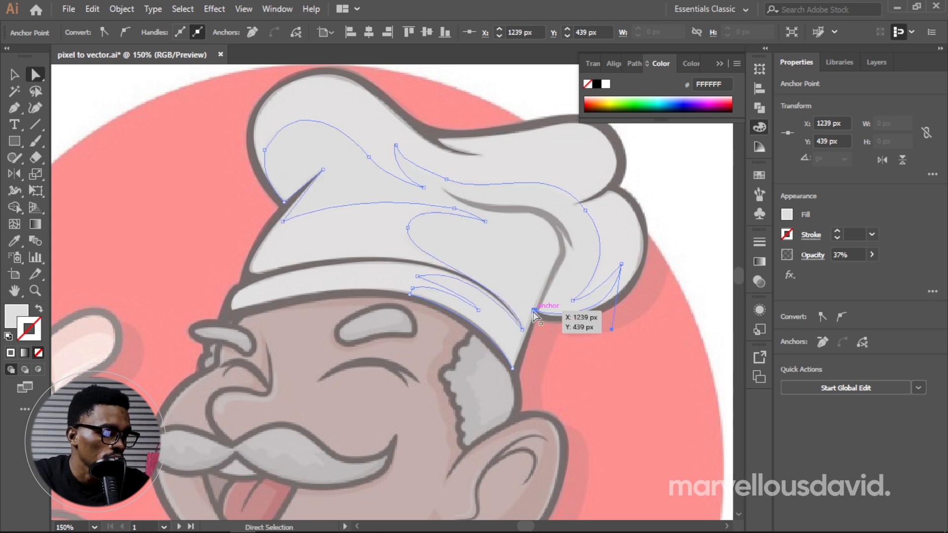
# Step: Close the opened shading path with a straight Pen segment from the back notch anchor to the band's back corner
pyautogui.press('p')
pyautogui.click(534, 310)
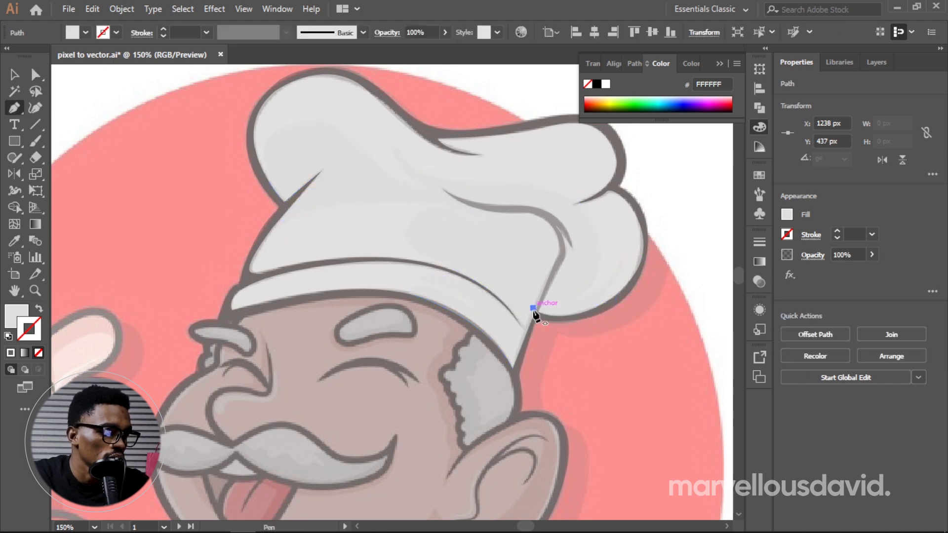
pyautogui.click(514, 367)
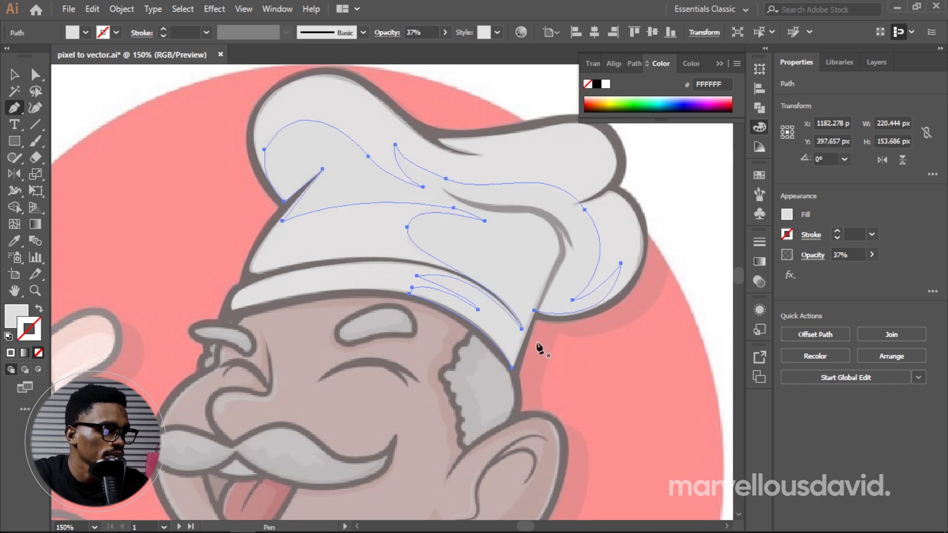
pyautogui.click(534, 312)
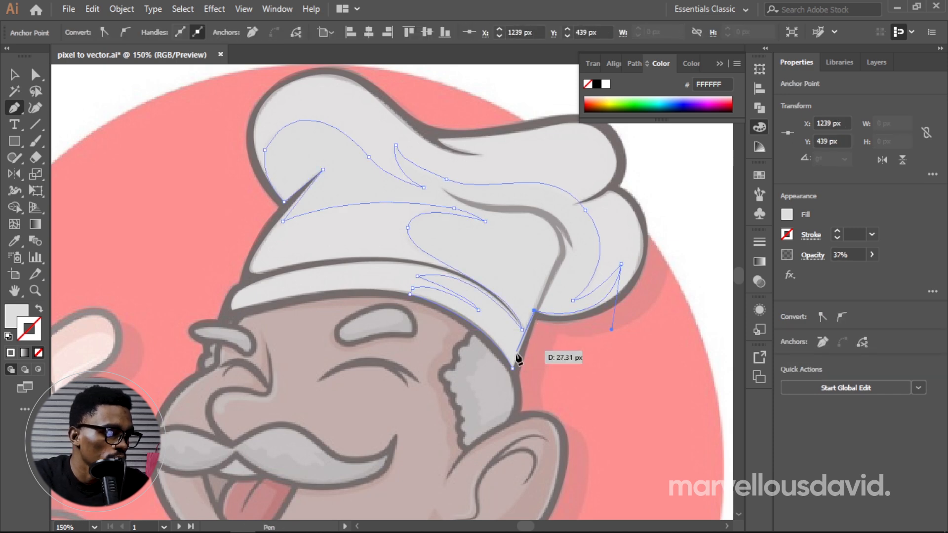
pyautogui.click(513, 368)
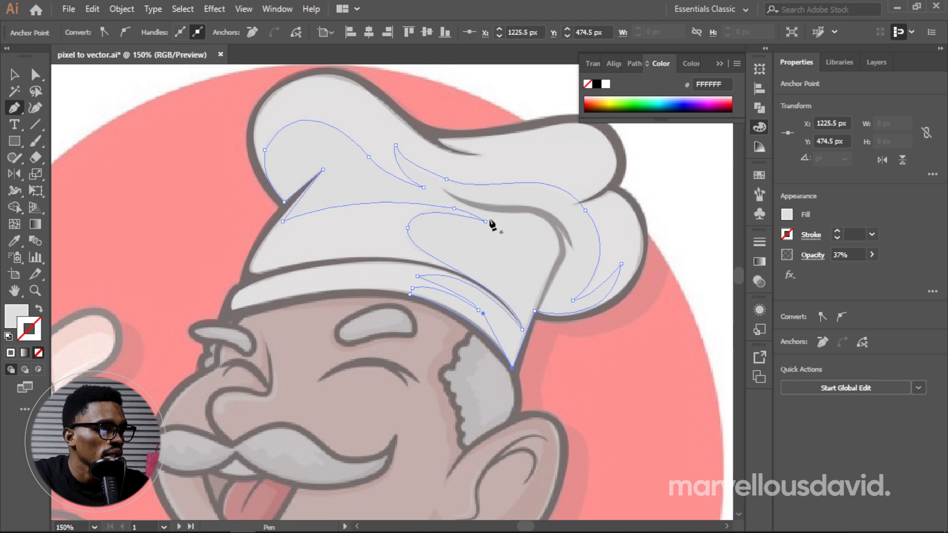
# Step: Trace the lower edge of the crease on the hat's rear fold down to the back notch with the Pen tool, using a stroke without fill
pyautogui.click(442, 188)
pyautogui.moveTo(530, 213); pyautogui.dragTo(599, 213)
pyautogui.click(599, 213)
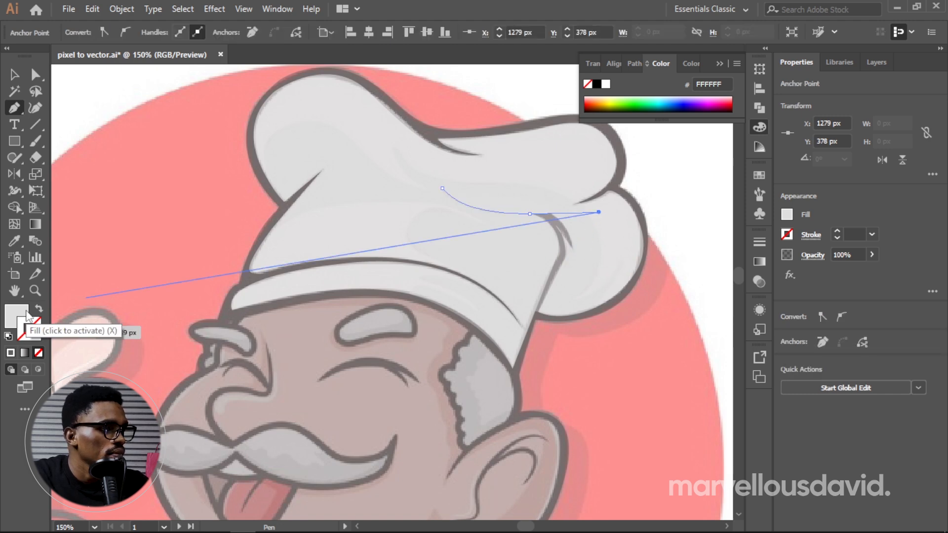
pyautogui.click(39, 309)
pyautogui.hotkey('ctrl', 'z')
pyautogui.hotkey('ctrl', 'z')
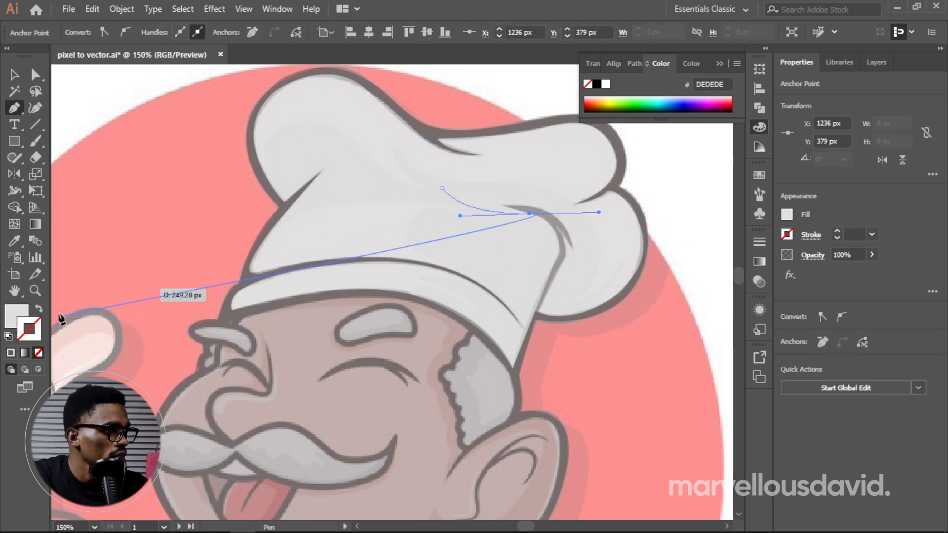
pyautogui.click(39, 309)
pyautogui.moveTo(599, 213); pyautogui.dragTo(536, 215)
pyautogui.moveTo(558, 253)
pyautogui.mouseDown()
pyautogui.moveTo(558, 288)
pyautogui.moveTo(558, 254)
pyautogui.mouseUp()
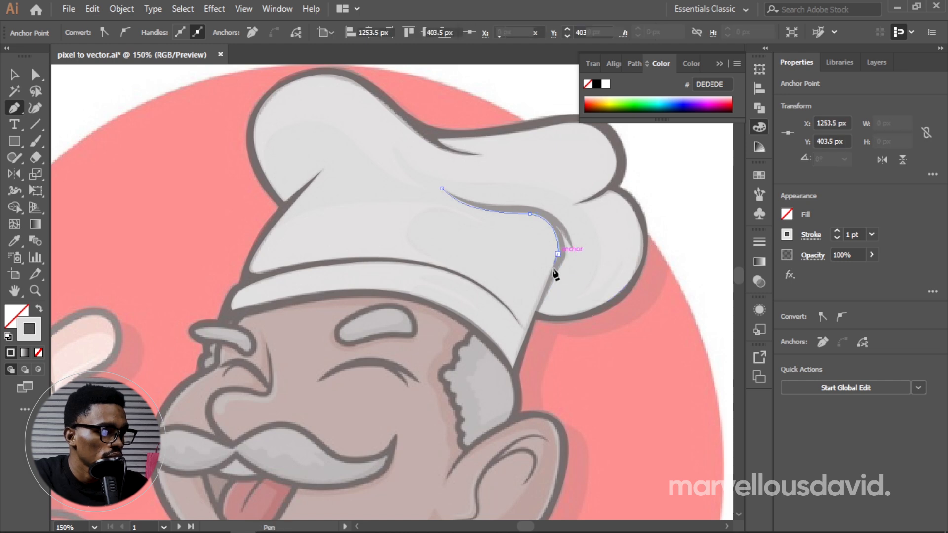
pyautogui.click(535, 310)
pyautogui.click(537, 311)
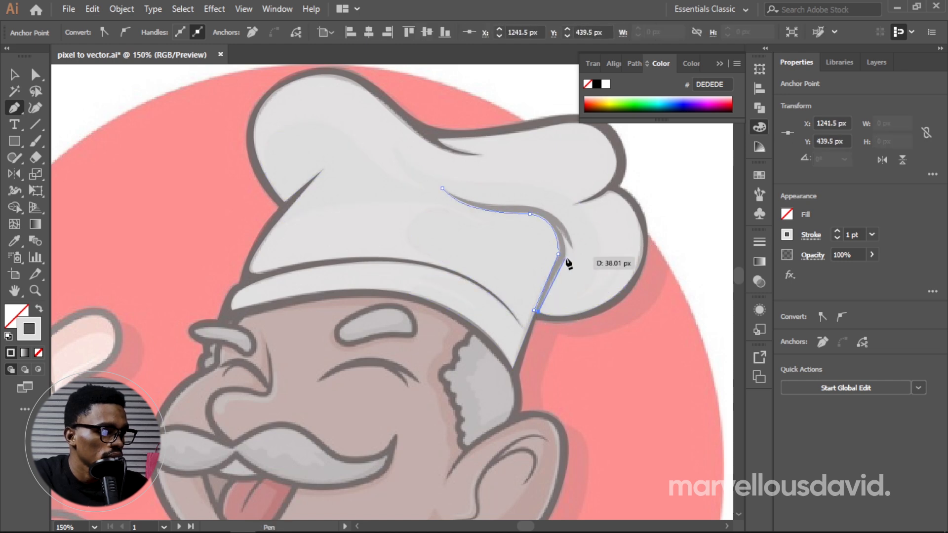
# Step: Trace the crease's outer edge back up from the notch around its short pointed spur and close the path at the front tip
pyautogui.click(566, 256)
pyautogui.moveTo(558, 228); pyautogui.dragTo(551, 216)
pyautogui.moveTo(573, 251); pyautogui.dragTo(574, 256)
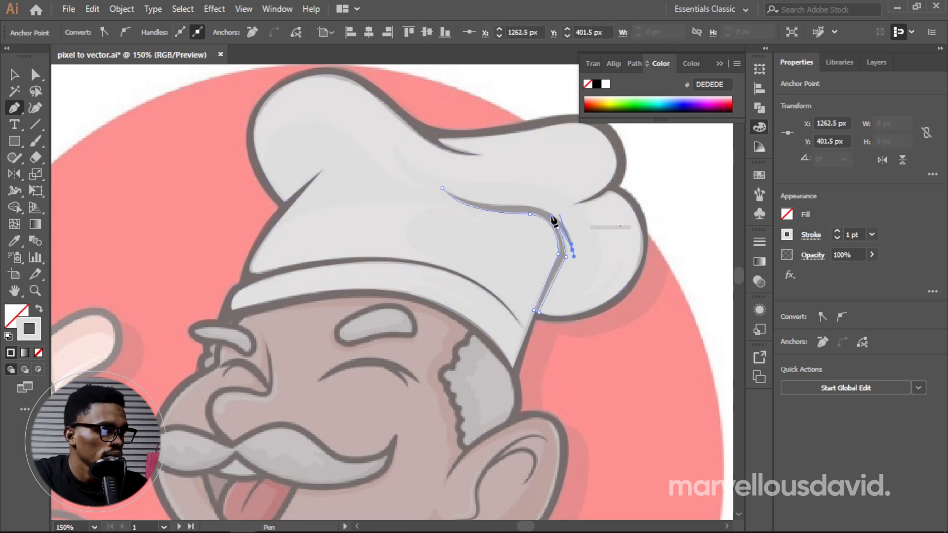
pyautogui.moveTo(528, 205); pyautogui.dragTo(483, 201)
pyautogui.moveTo(442, 188); pyautogui.dragTo(438, 174)
pyautogui.hotkey('ctrl', 'z')
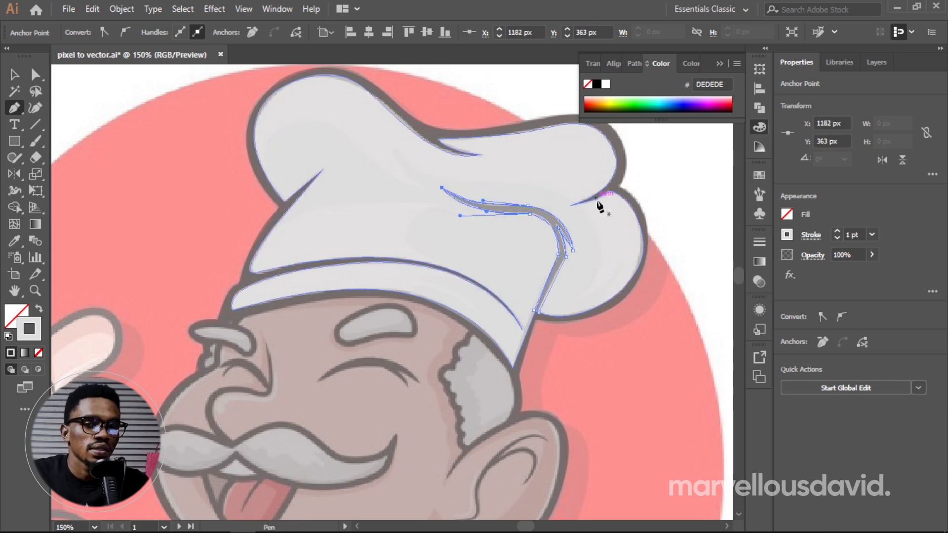
# Step: Fill the closed crease shape with black (000000), without a stroke
pyautogui.press('space')
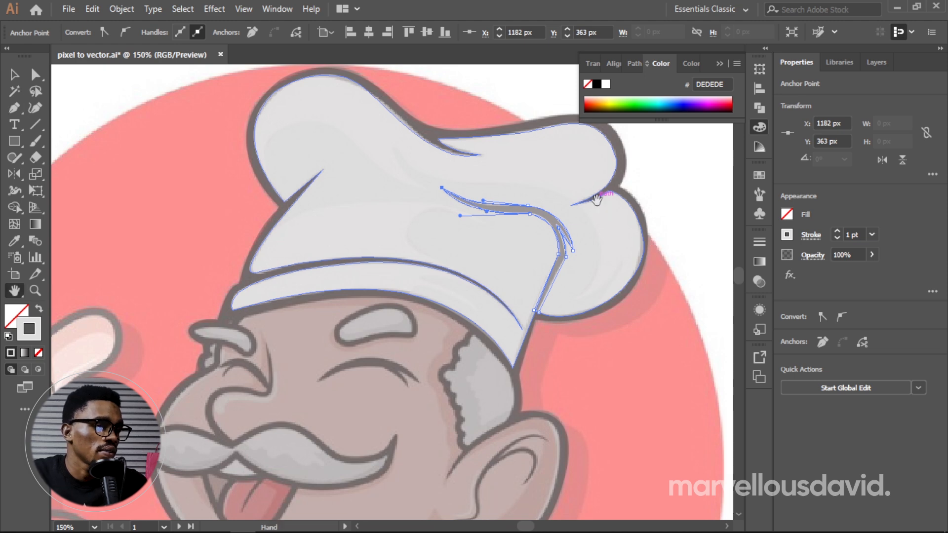
pyautogui.moveTo(640, 208); pyautogui.dragTo(429, 213)
pyautogui.press('i')
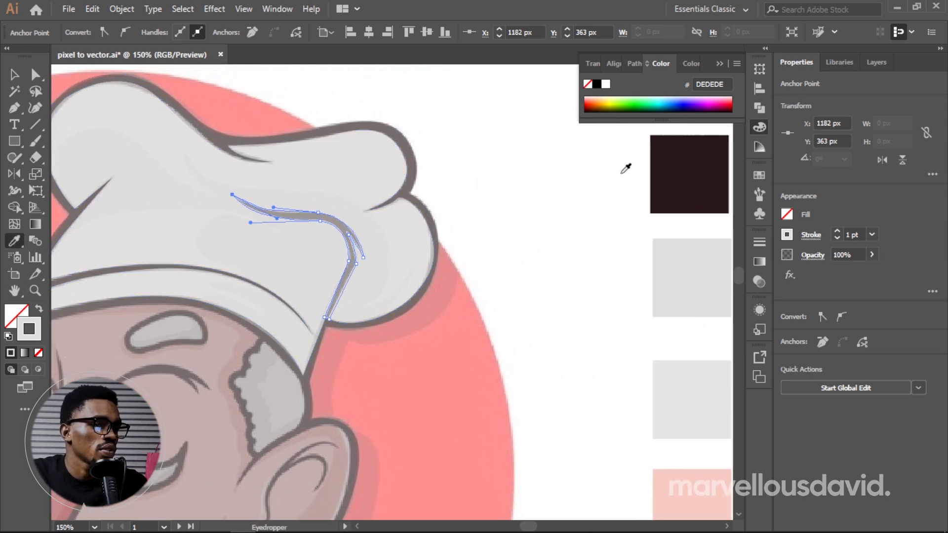
pyautogui.click(693, 167)
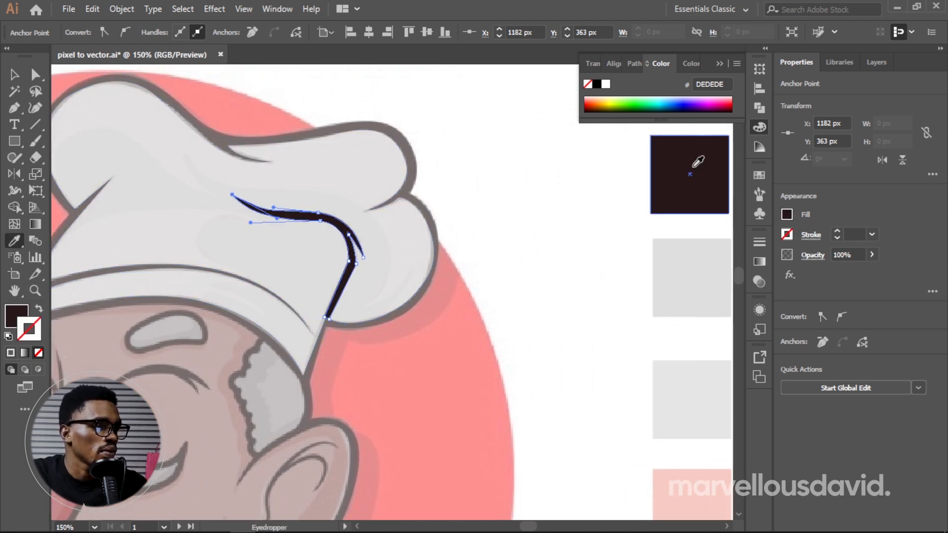
pyautogui.doubleClick(14, 327)
pyautogui.moveTo(496, 262); pyautogui.dragTo(461, 331)
pyautogui.click(829, 142)
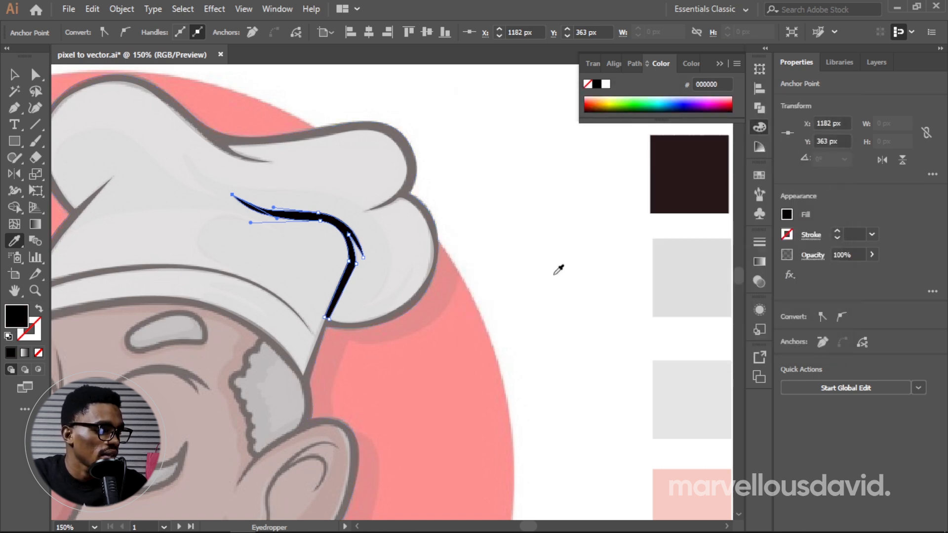
# Step: Set the opacity of the white hat shape to 100%
pyautogui.press('space')
pyautogui.moveTo(403, 301); pyautogui.dragTo(544, 277)
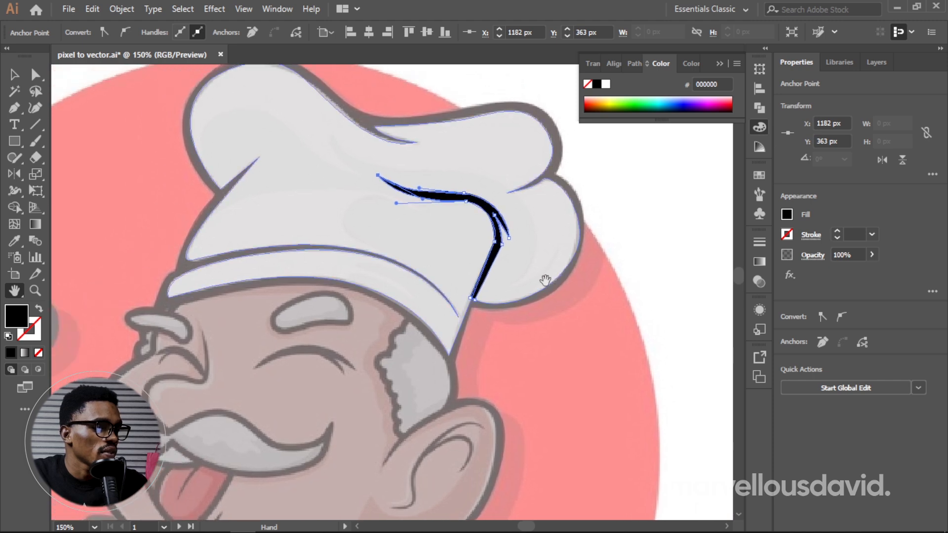
pyautogui.press('v')
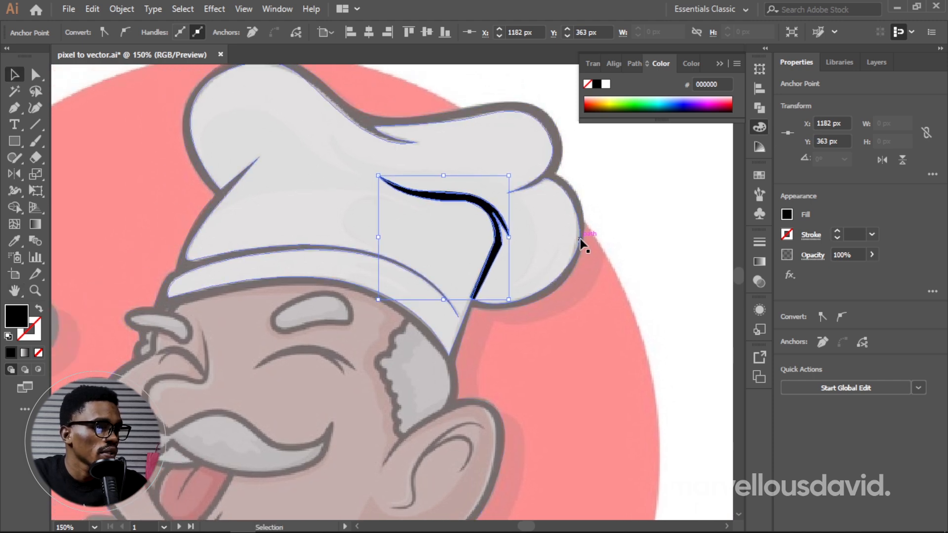
pyautogui.click(564, 273)
pyautogui.click(872, 255)
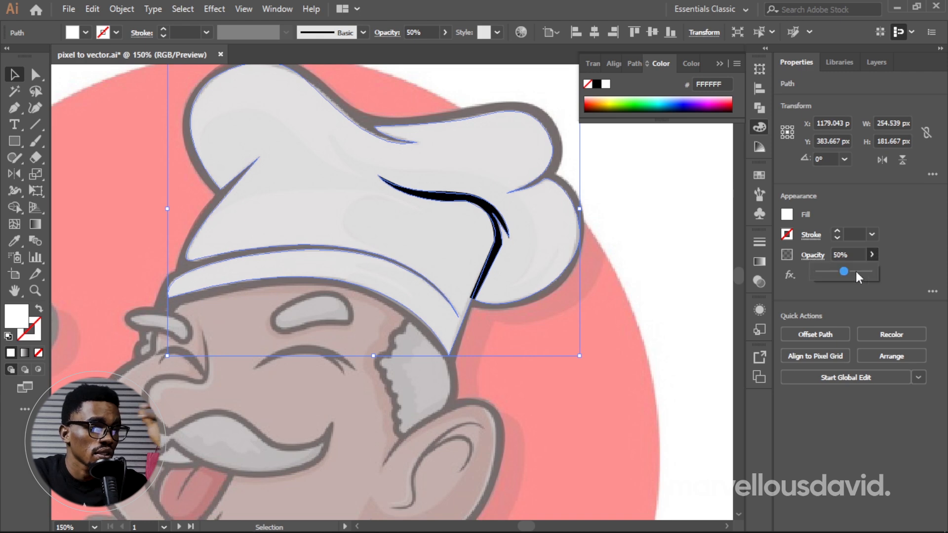
pyautogui.moveTo(860, 269); pyautogui.dragTo(897, 270)
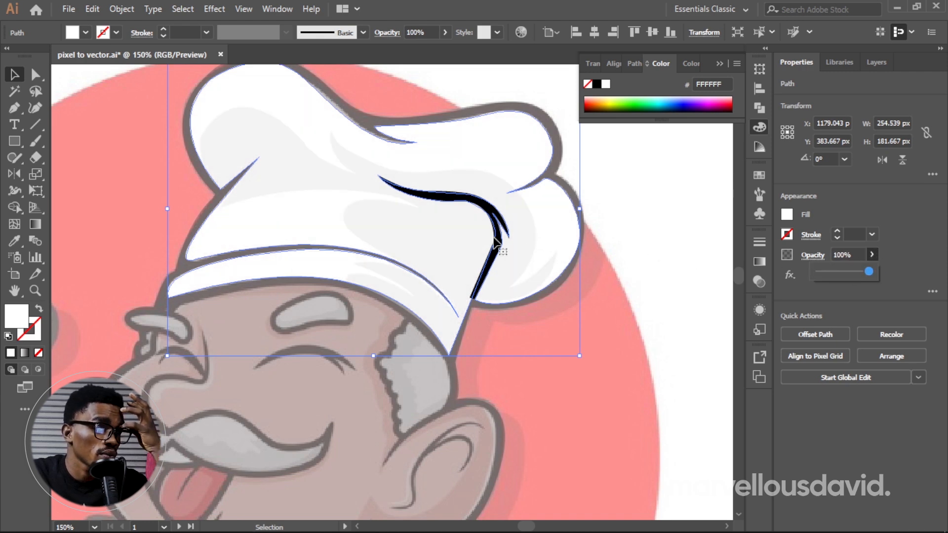
# Step: Set the opacity of the hat's grey shading shape to 100% and deselect it
pyautogui.click(467, 237)
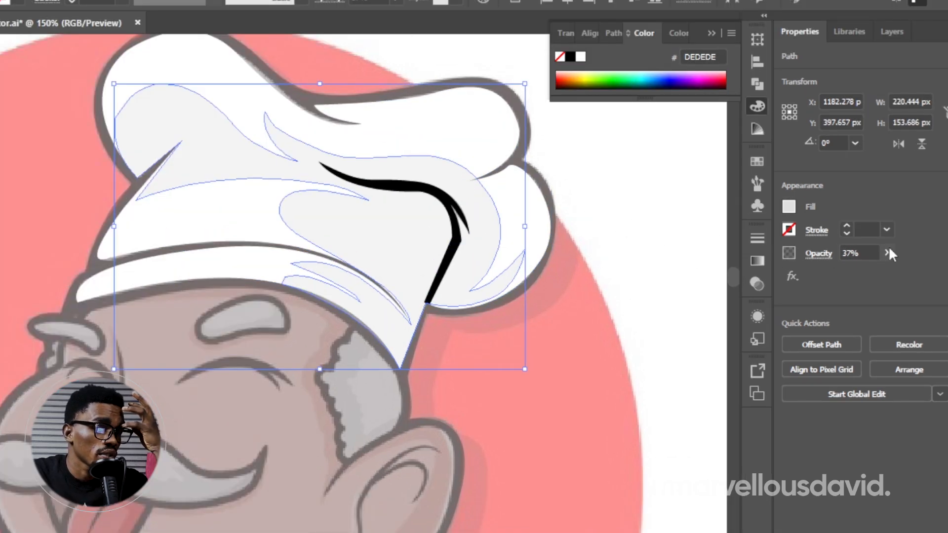
pyautogui.click(887, 252)
pyautogui.moveTo(887, 265); pyautogui.dragTo(892, 265)
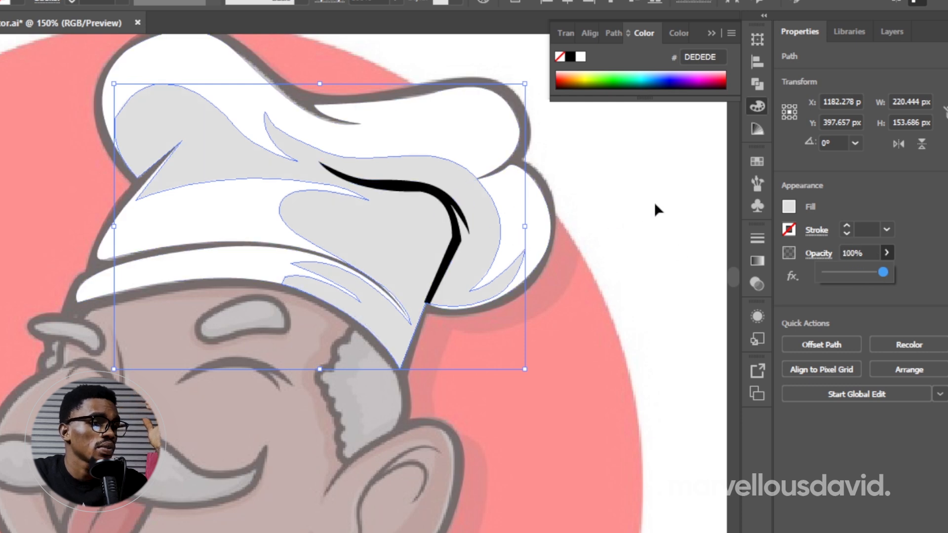
pyautogui.click(627, 212)
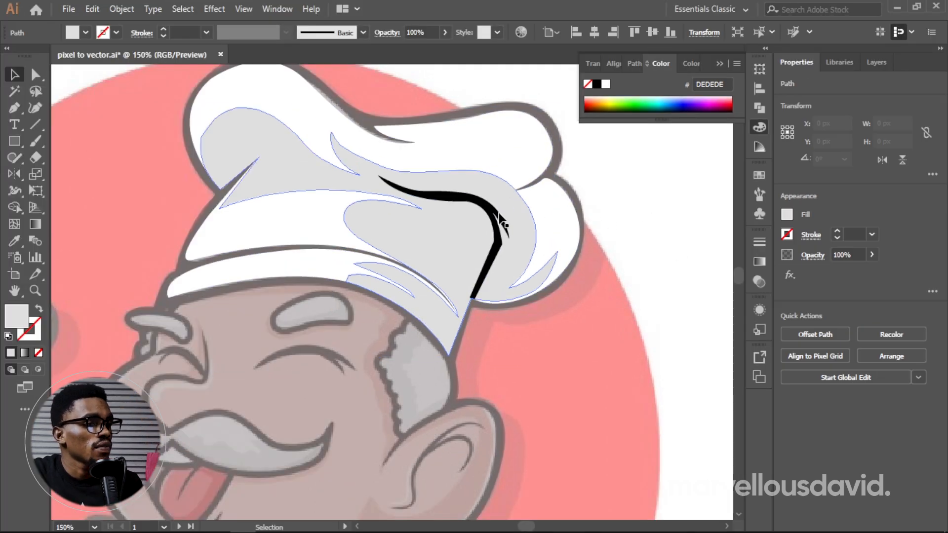
pyautogui.click(454, 220)
pyautogui.doubleClick(494, 222)
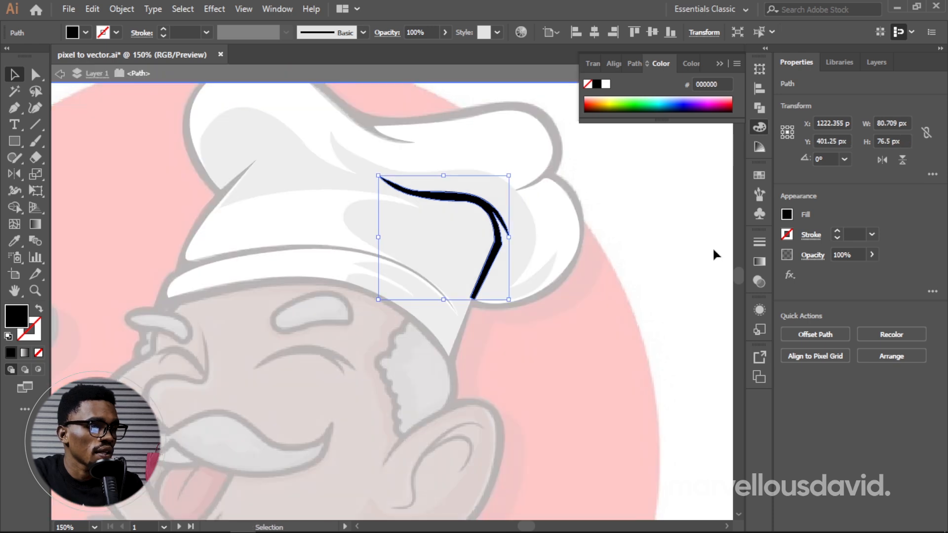
pyautogui.click(60, 74)
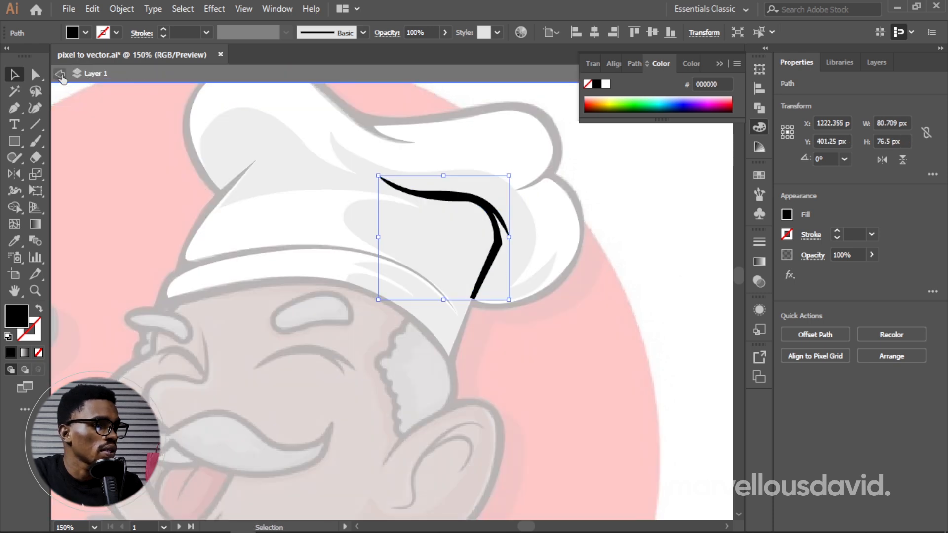
pyautogui.click(60, 74)
pyautogui.click(413, 197)
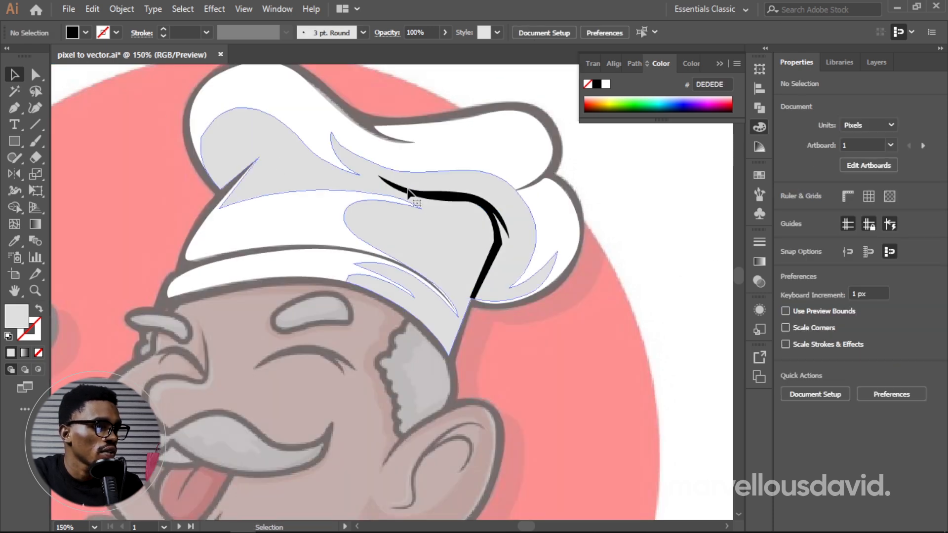
pyautogui.doubleClick(498, 228)
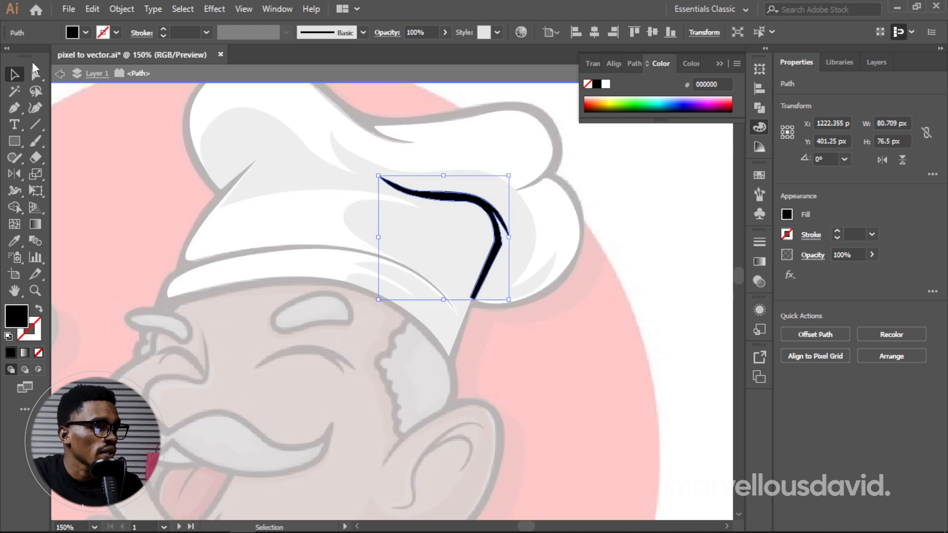
pyautogui.click(60, 74)
pyautogui.click(61, 74)
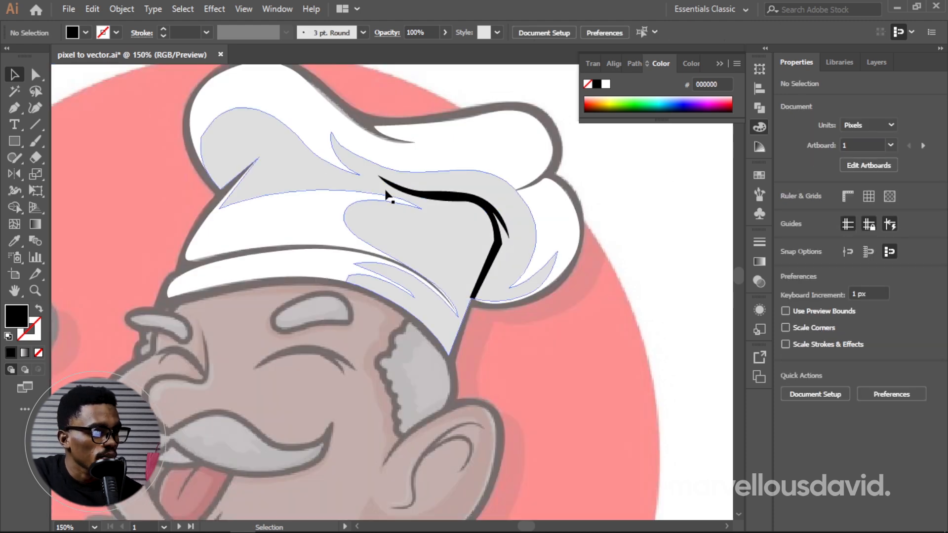
# Step: Cut the black crease shape out of the hat's grey shading shape with the Minus Front pathfinder operation
pyautogui.click(460, 199)
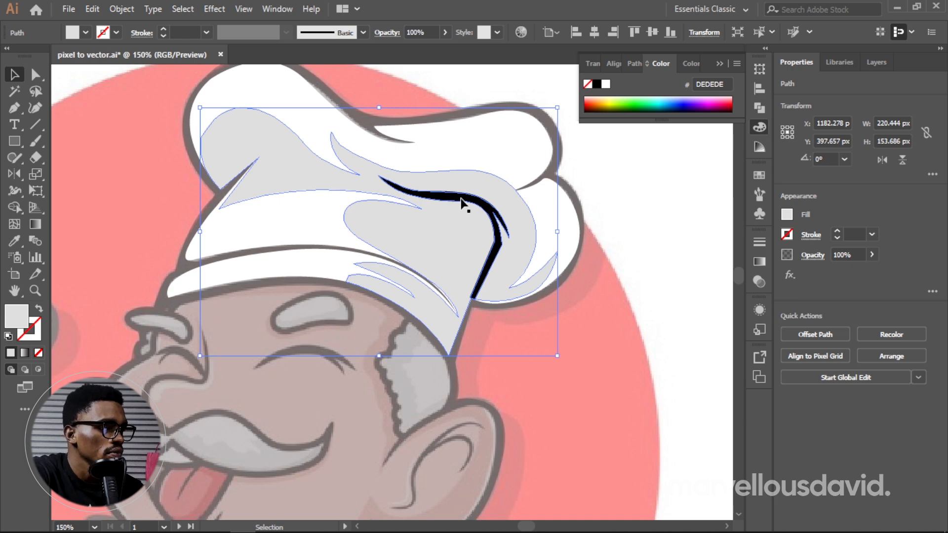
pyautogui.keyDown('shift'); pyautogui.click(466, 200); pyautogui.keyUp('shift')
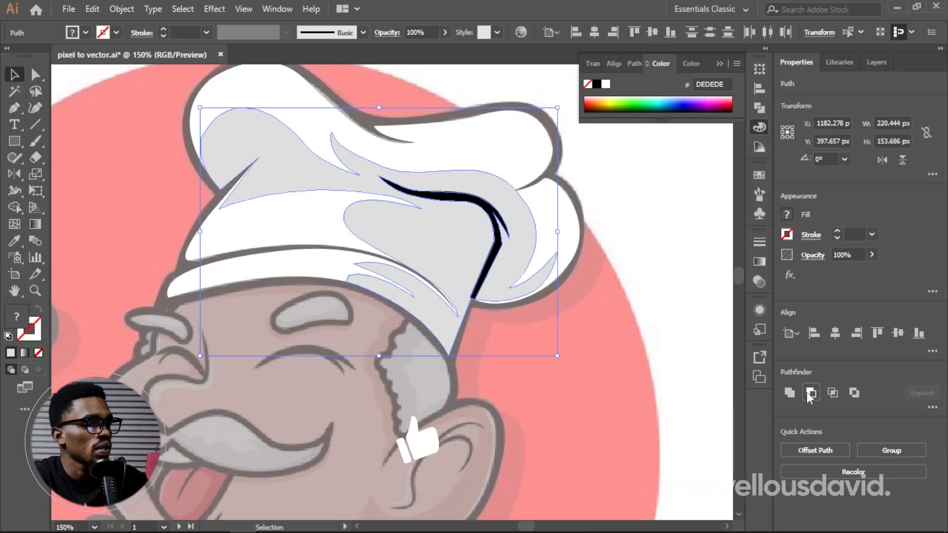
pyautogui.click(788, 415)
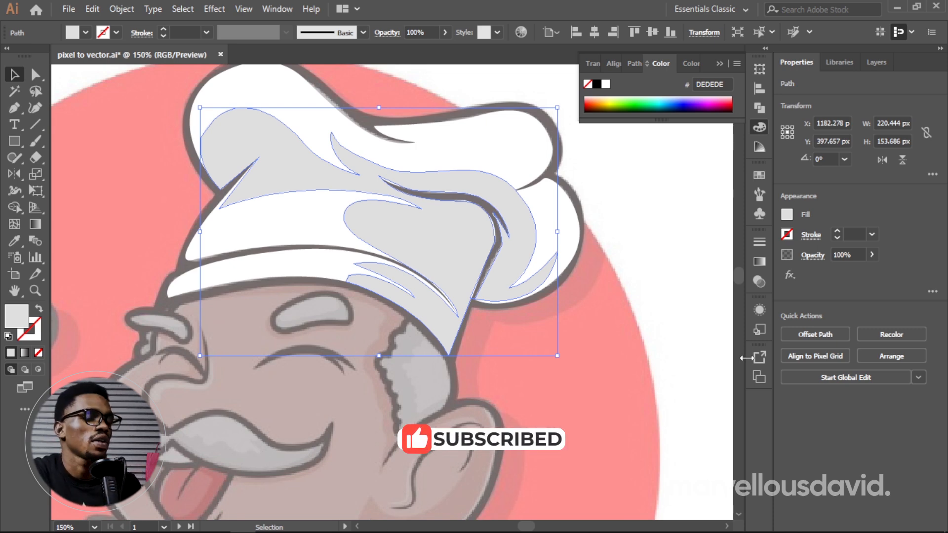
pyautogui.click(597, 237)
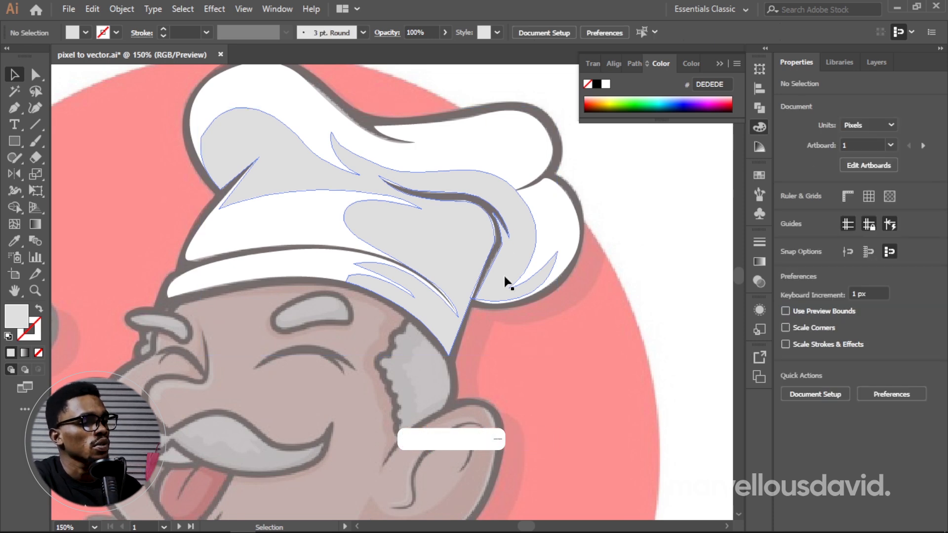
pyautogui.click(500, 298)
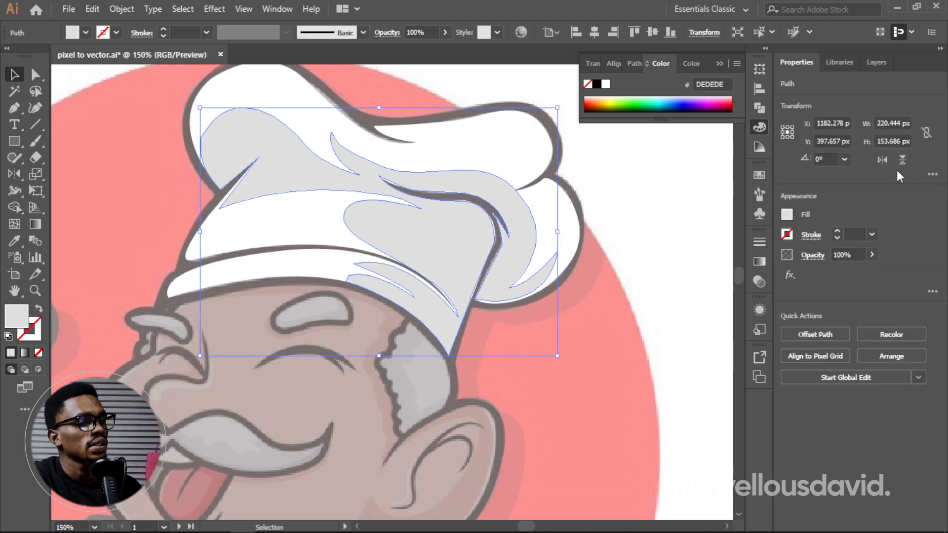
pyautogui.click(872, 255)
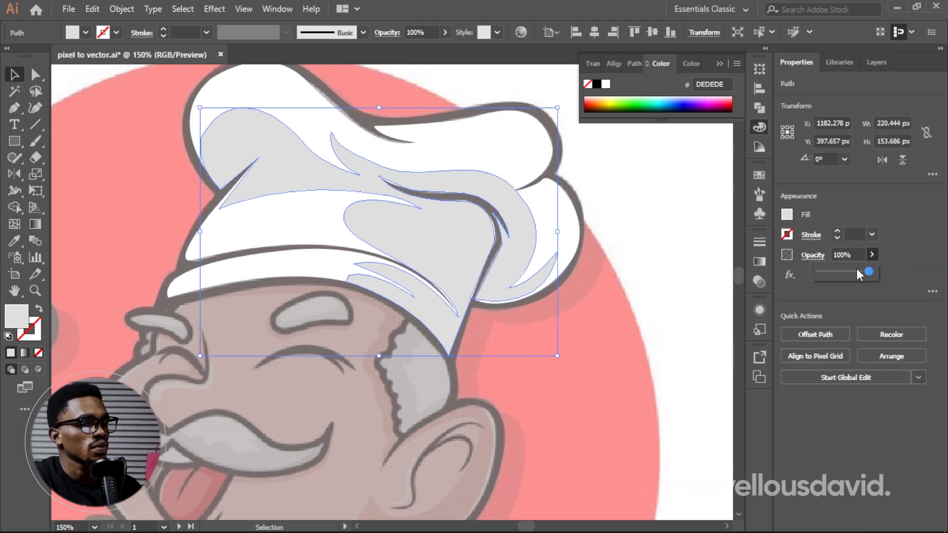
pyautogui.click(644, 281)
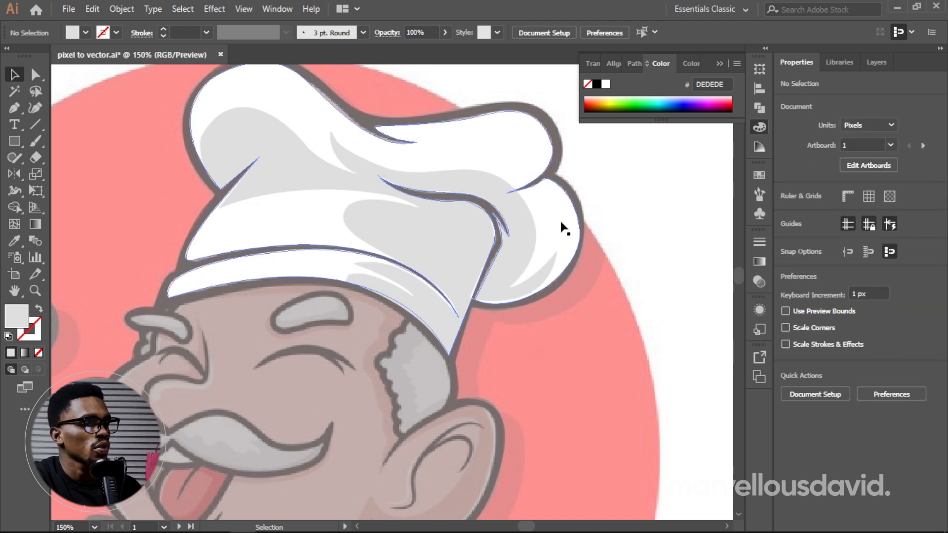
# Step: Fill the chef's outer outline path with black (000000) and set its opacity to 100%
pyautogui.click(580, 199)
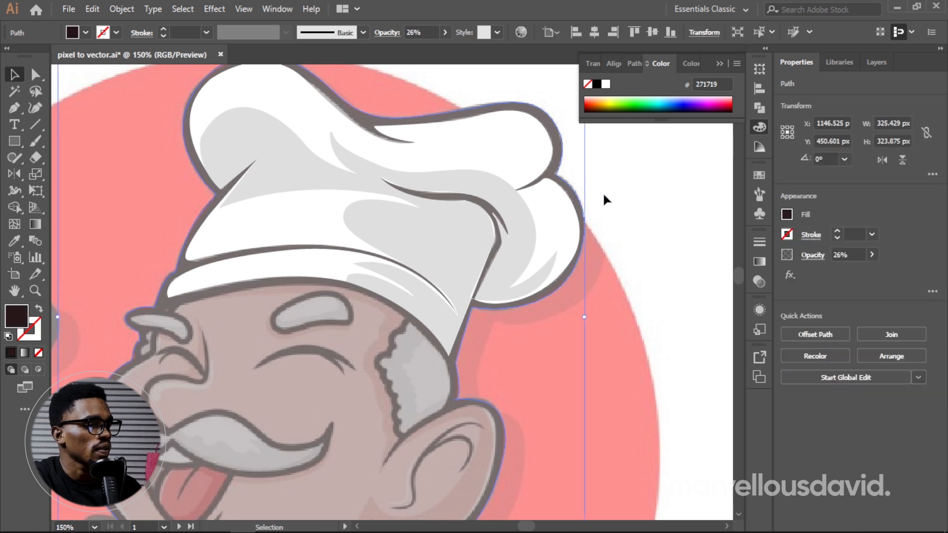
pyautogui.doubleClick(18, 325)
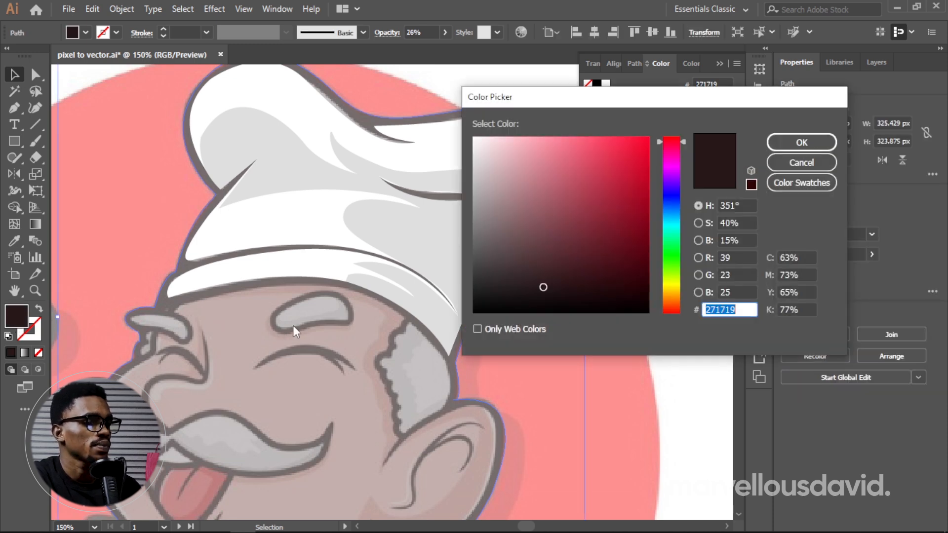
pyautogui.click(498, 303)
pyautogui.click(543, 289)
pyautogui.moveTo(556, 294); pyautogui.dragTo(463, 324)
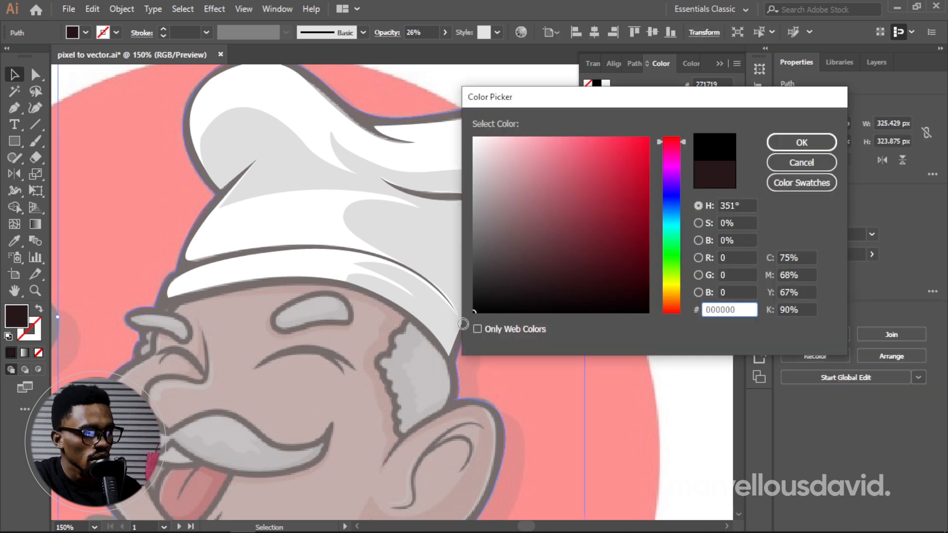
pyautogui.press('Return')
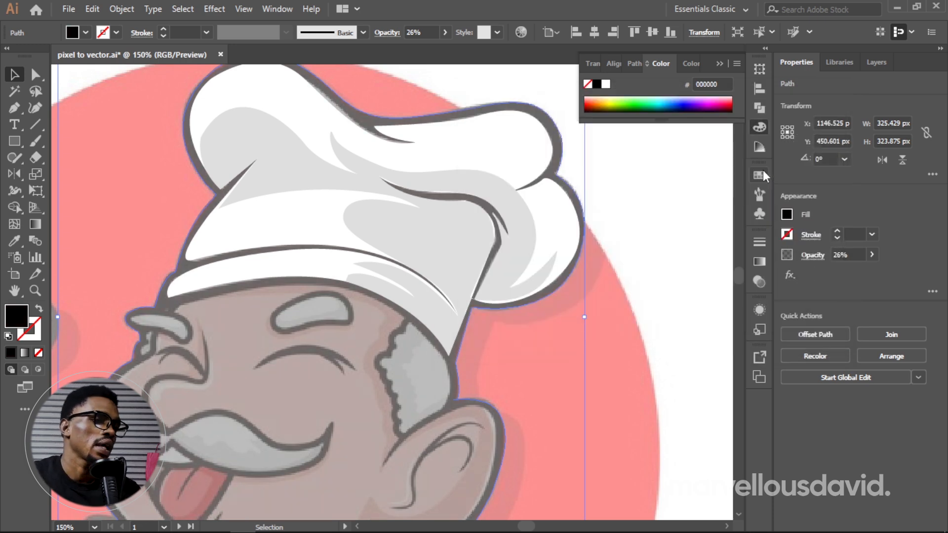
pyautogui.click(847, 255)
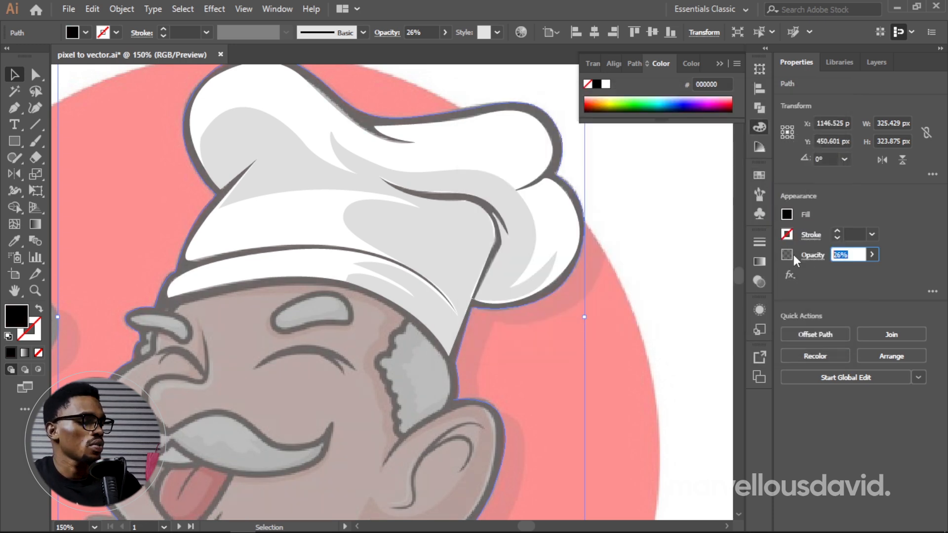
pyautogui.write('100')
pyautogui.press('Return')
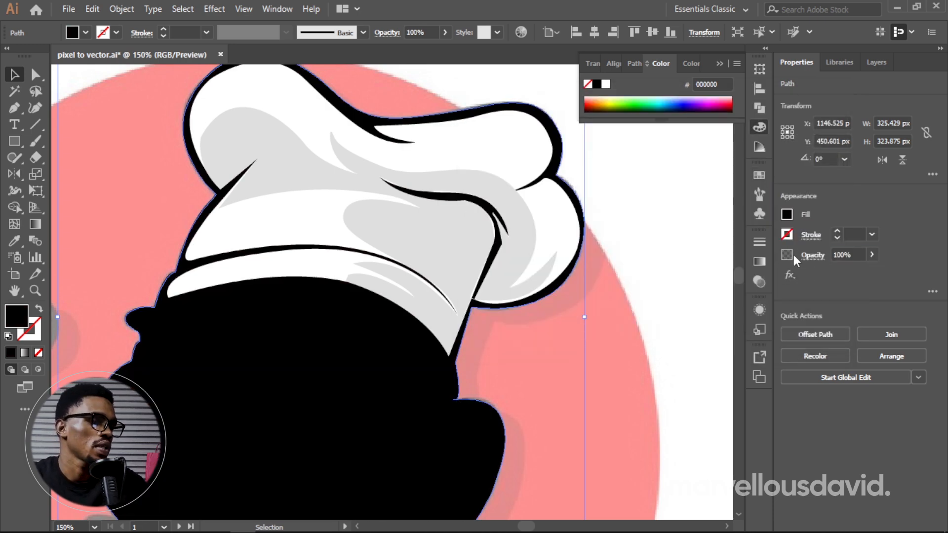
# Step: Examine the black-filled head silhouette and the finished hat shapes on the traced chef
pyautogui.press('space')
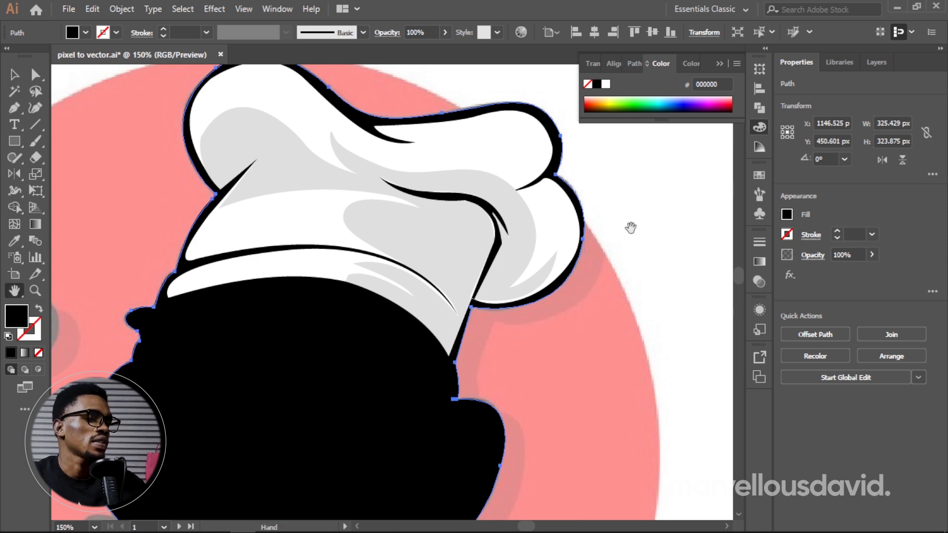
pyautogui.moveTo(631, 224)
pyautogui.mouseDown()
pyautogui.moveTo(651, 205)
pyautogui.moveTo(726, 244)
pyautogui.moveTo(702, 229)
pyautogui.mouseUp()
pyautogui.moveTo(597, 315); pyautogui.dragTo(603, 301)
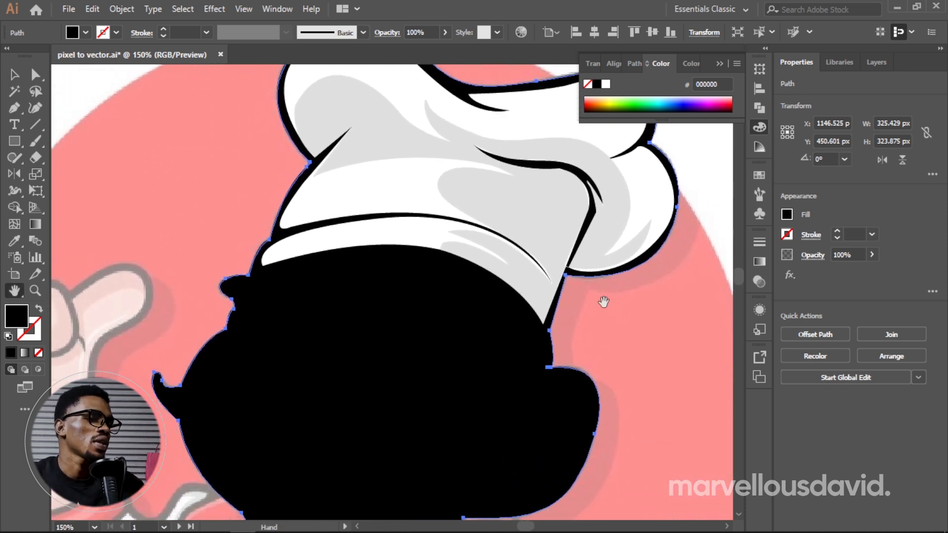
pyautogui.moveTo(473, 284); pyautogui.dragTo(481, 267)
pyautogui.moveTo(541, 331)
pyautogui.mouseDown()
pyautogui.moveTo(576, 221)
pyautogui.moveTo(546, 201)
pyautogui.moveTo(528, 210)
pyautogui.mouseUp()
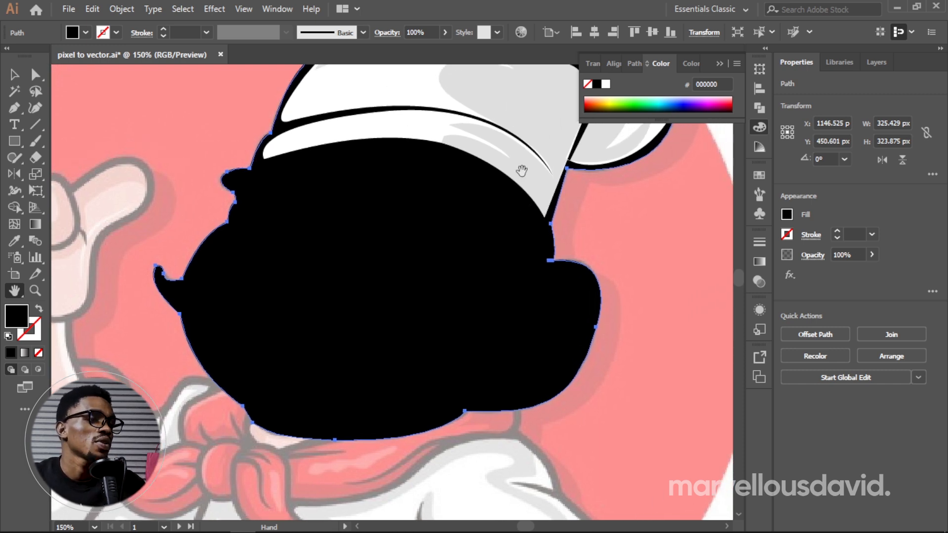
pyautogui.moveTo(516, 173); pyautogui.dragTo(422, 284)
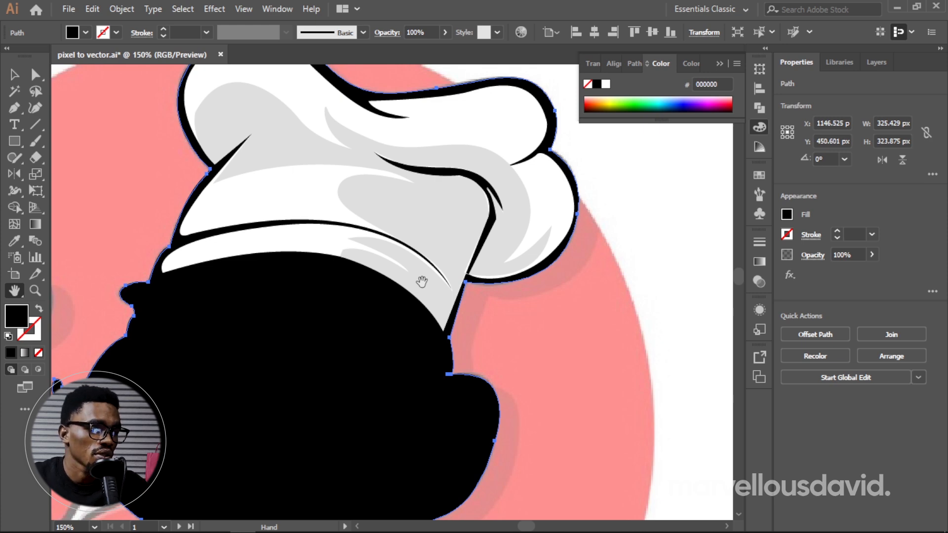
# Step: Ungroup the finished chef head on the second artboard and deselect its shapes
pyautogui.moveTo(612, 232); pyautogui.dragTo(510, 192)
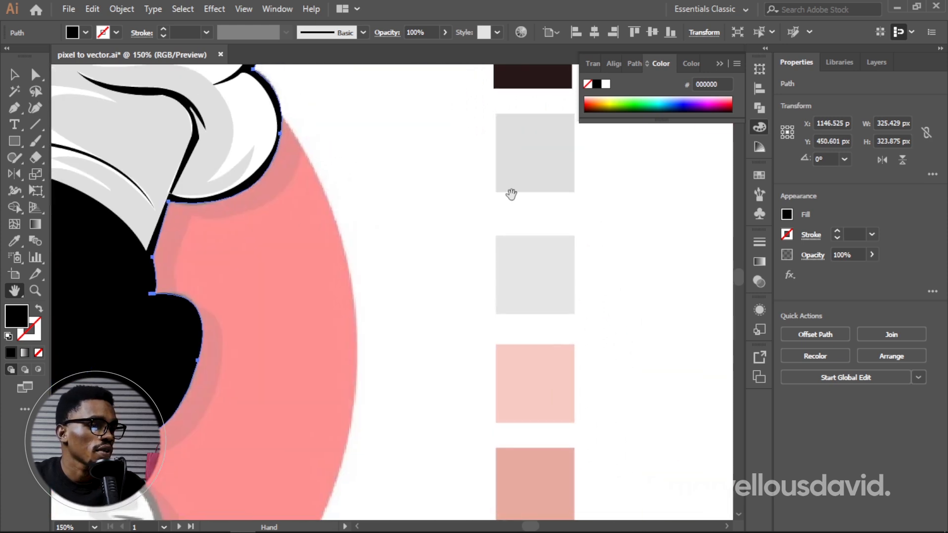
pyautogui.press('z')
pyautogui.scroll(2, 551, 200)
pyautogui.scroll(-1, 551, 200)
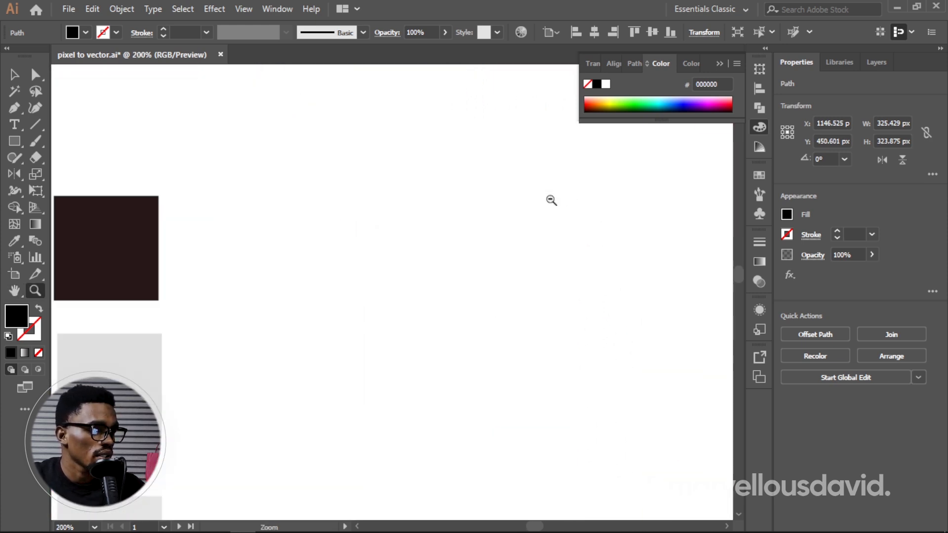
pyautogui.scroll(-4, 550, 201)
pyautogui.press('h')
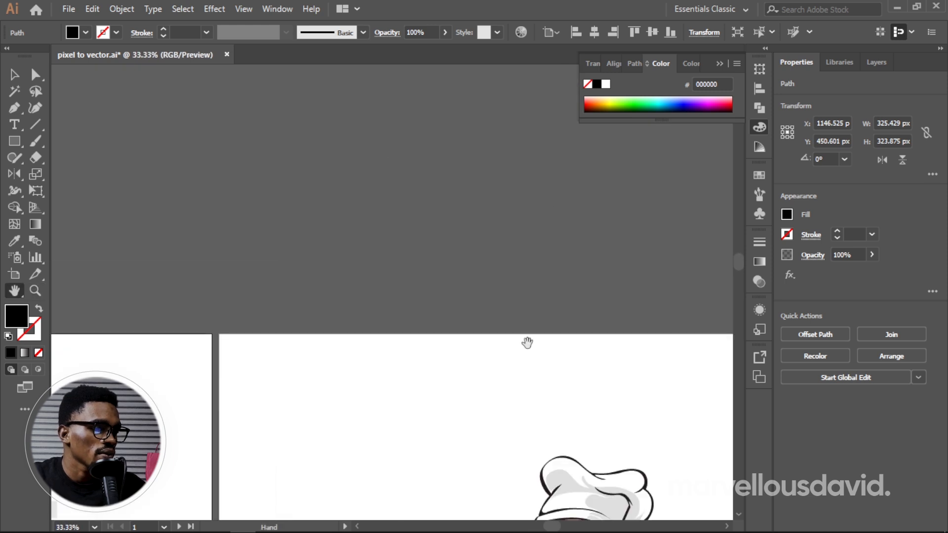
pyautogui.moveTo(527, 341); pyautogui.dragTo(536, 103)
pyautogui.moveTo(599, 389); pyautogui.dragTo(430, 325)
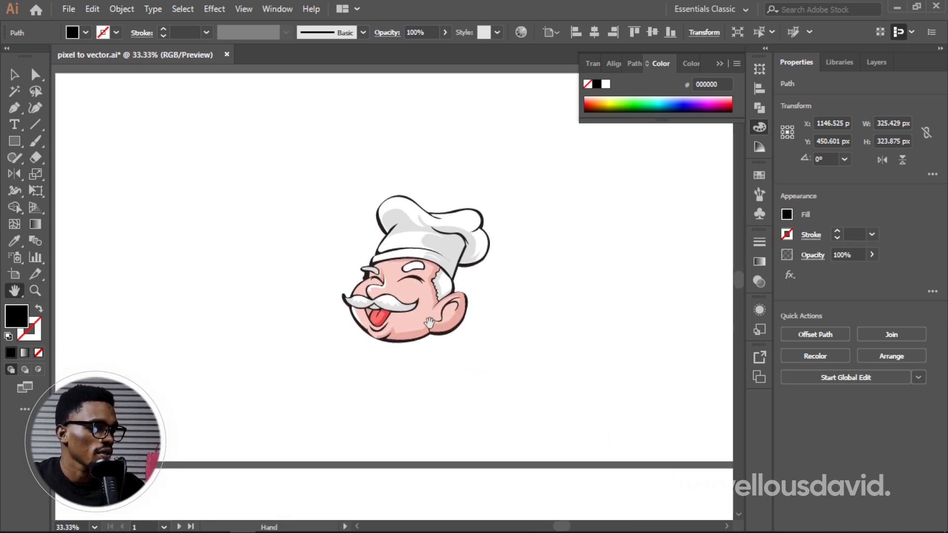
pyautogui.press('z')
pyautogui.click(440, 306)
pyautogui.click(430, 301)
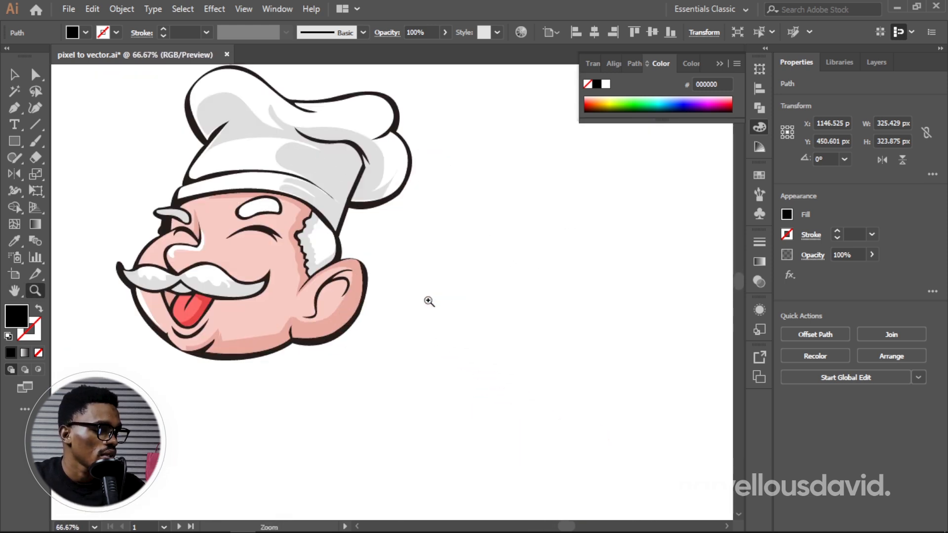
pyautogui.press('v')
pyautogui.click(322, 305)
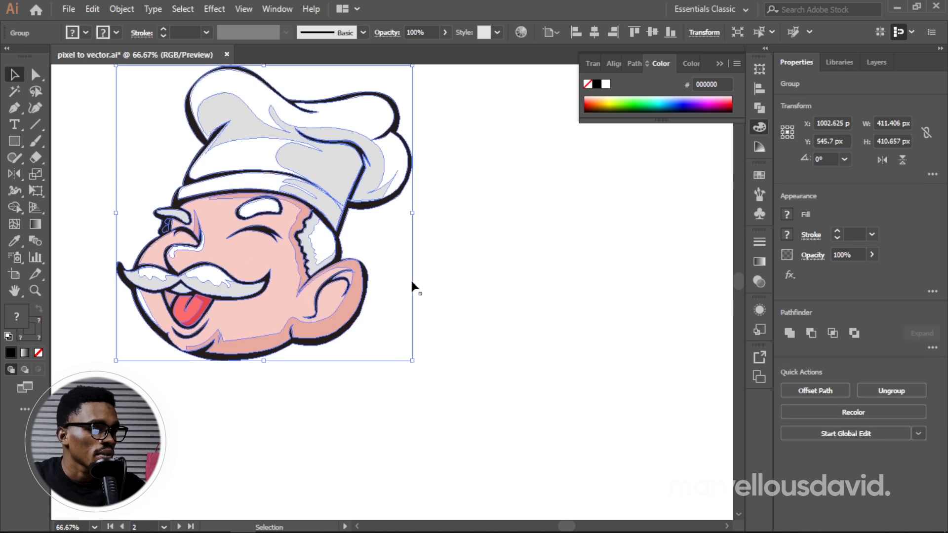
pyautogui.click(888, 389)
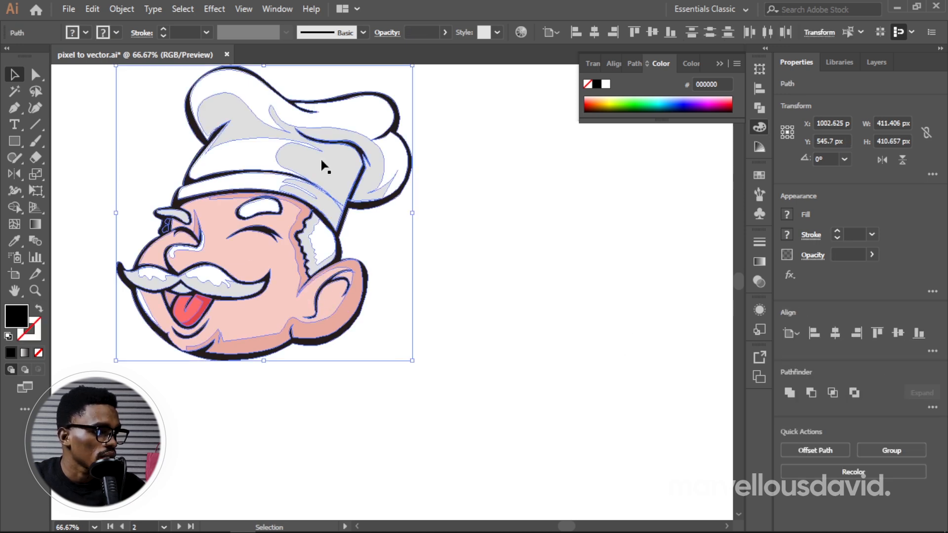
pyautogui.hotkey('ctrl', 'shift', 'a')
# Step: Pull the hat shading, darker face shading and light skin shapes off the chef head's base, and undo the moves
pyautogui.moveTo(318, 182); pyautogui.dragTo(472, 251)
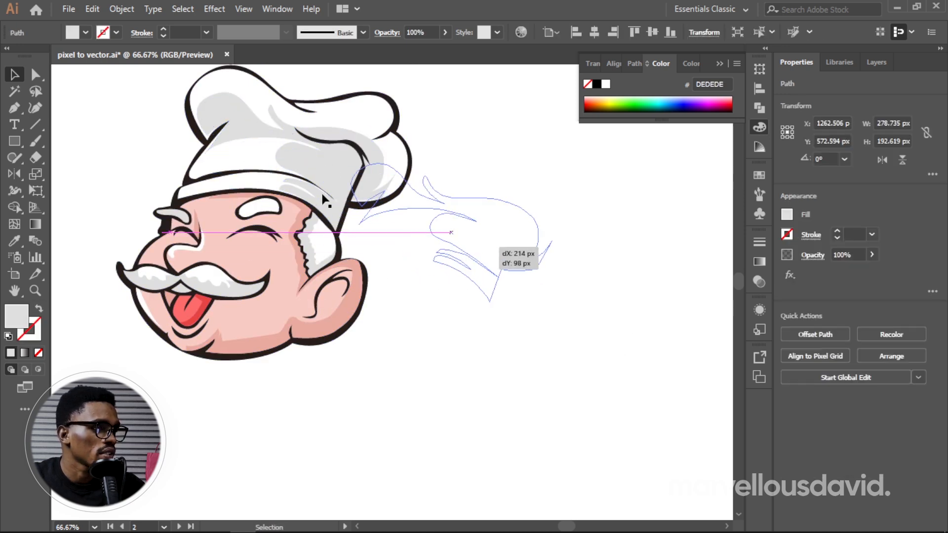
pyautogui.moveTo(286, 232); pyautogui.dragTo(360, 370)
pyautogui.moveTo(328, 300); pyautogui.dragTo(447, 267)
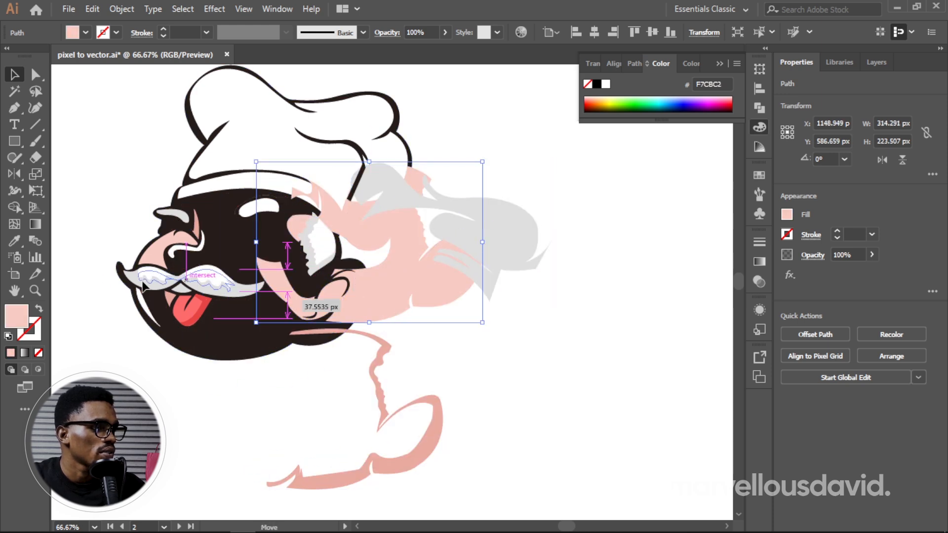
pyautogui.moveTo(200, 267); pyautogui.dragTo(126, 270)
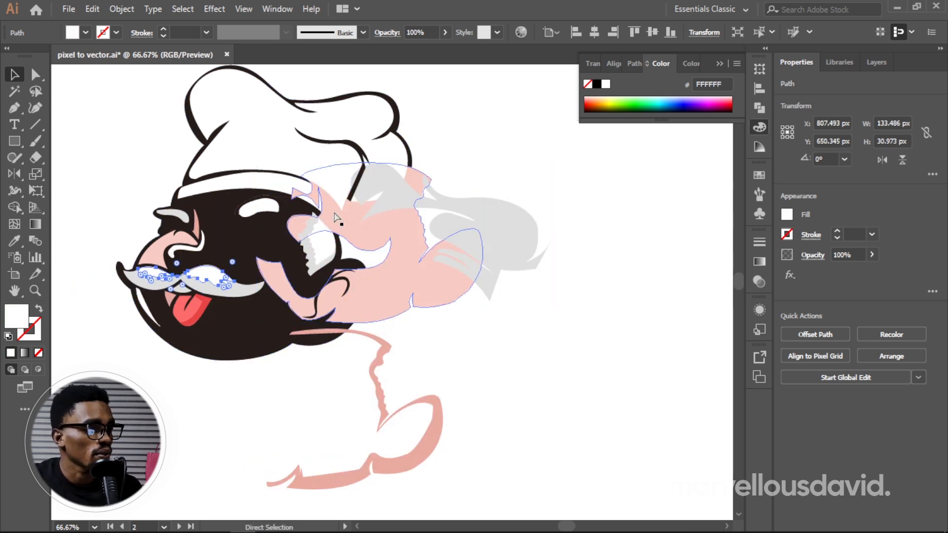
pyautogui.press('v')
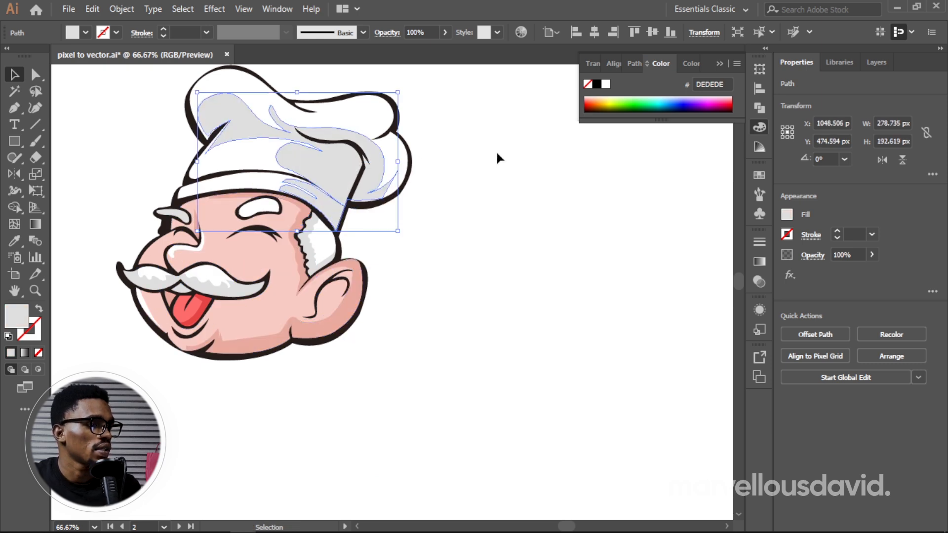
pyautogui.click(497, 155)
# Step: Compare the traced chef and its colour swatches with the finished chef head, and select the finished head's red tongue shape
pyautogui.moveTo(413, 218)
pyautogui.mouseDown()
pyautogui.moveTo(512, 202)
pyautogui.moveTo(570, 260)
pyautogui.moveTo(585, 260)
pyautogui.mouseUp()
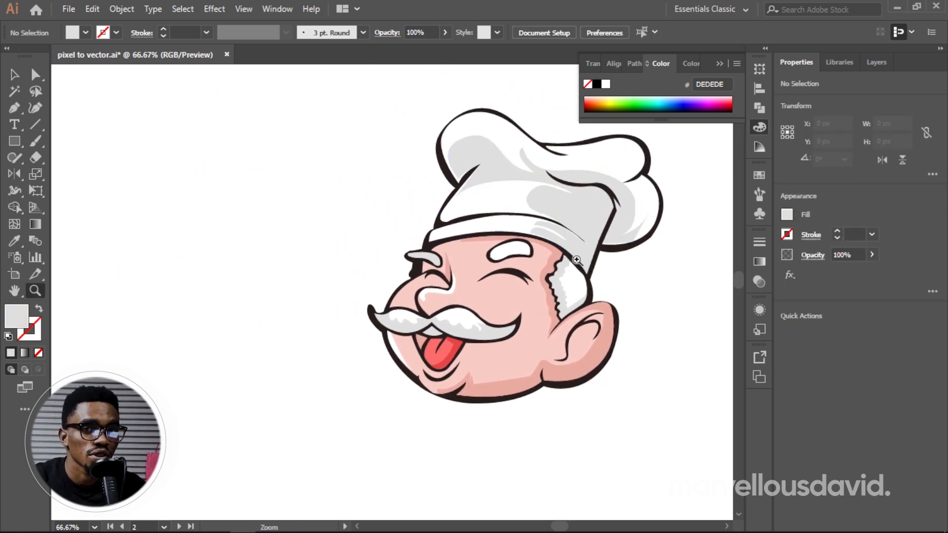
pyautogui.keyDown('alt'); pyautogui.click(576, 260); pyautogui.keyUp('alt')
pyautogui.keyDown('alt'); pyautogui.click(576, 260); pyautogui.keyUp('alt')
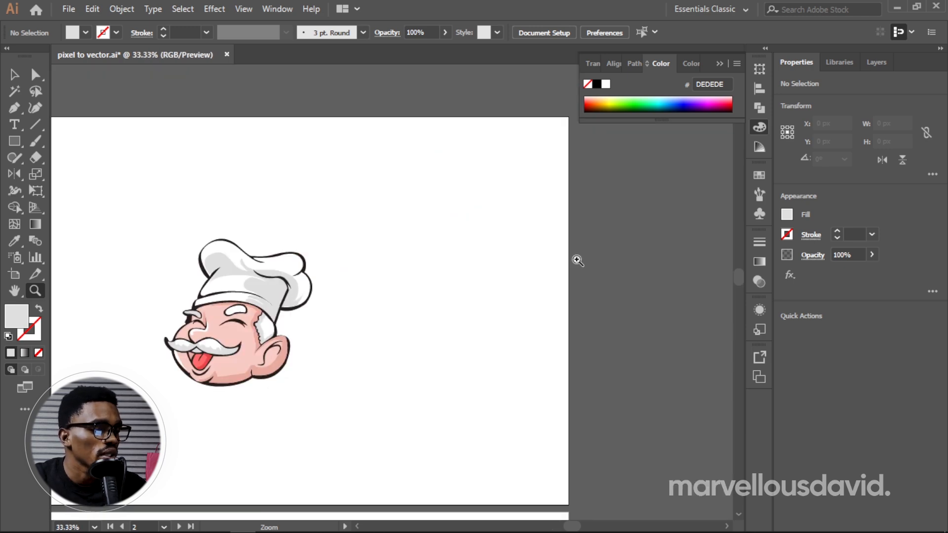
pyautogui.press('h')
pyautogui.moveTo(292, 303); pyautogui.dragTo(639, 263)
pyautogui.moveTo(405, 267); pyautogui.dragTo(659, 221)
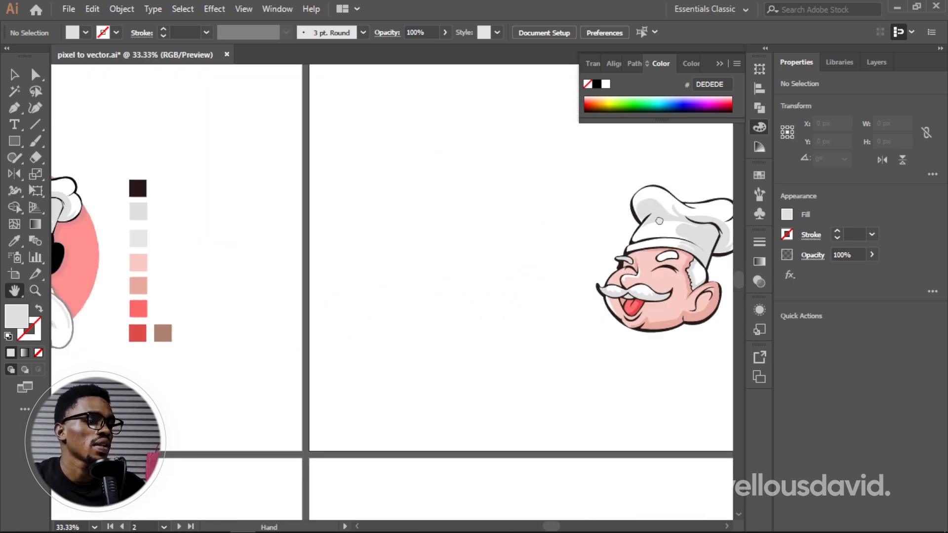
pyautogui.moveTo(479, 260); pyautogui.dragTo(653, 260)
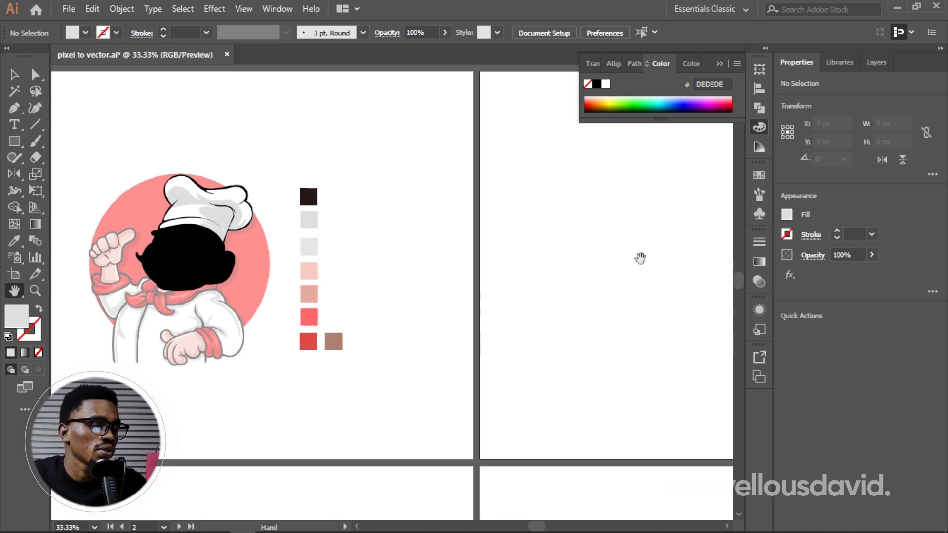
pyautogui.moveTo(641, 258); pyautogui.dragTo(364, 245)
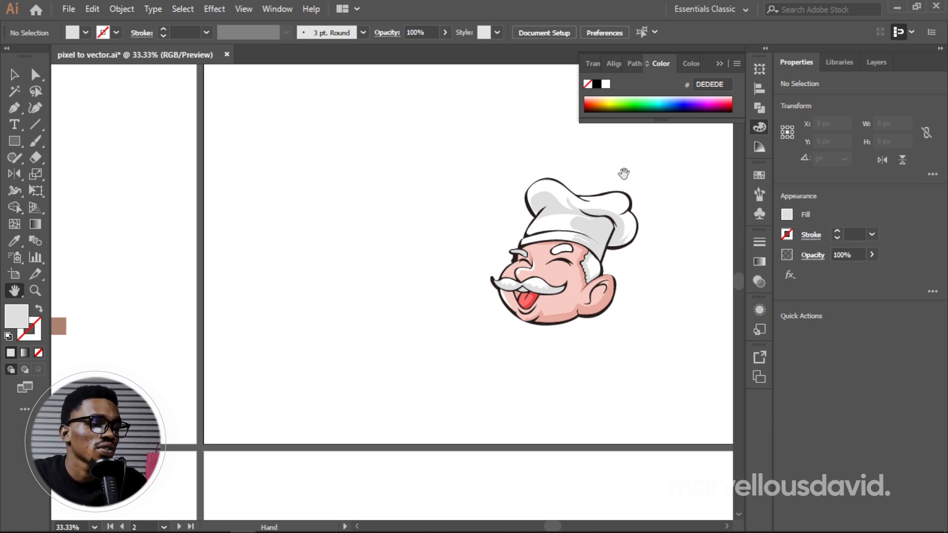
pyautogui.press('v')
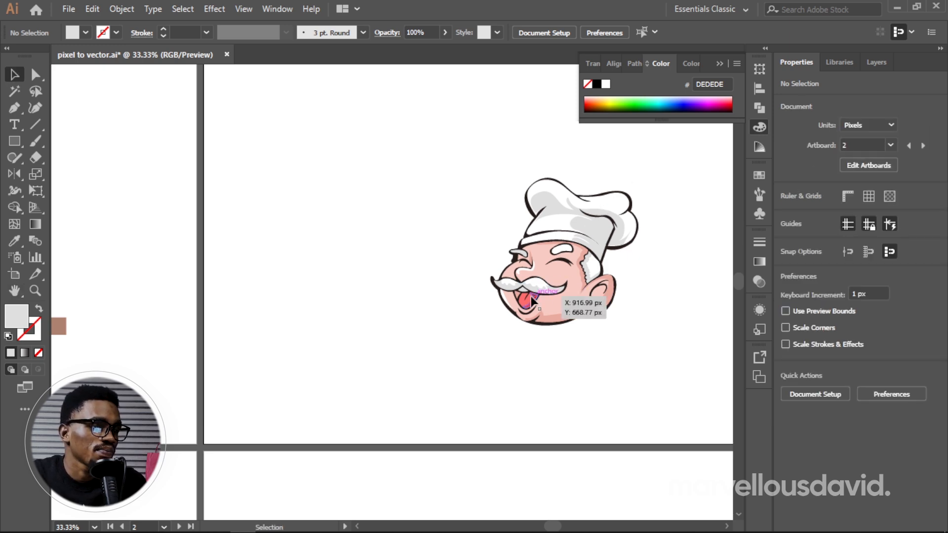
pyautogui.click(531, 297)
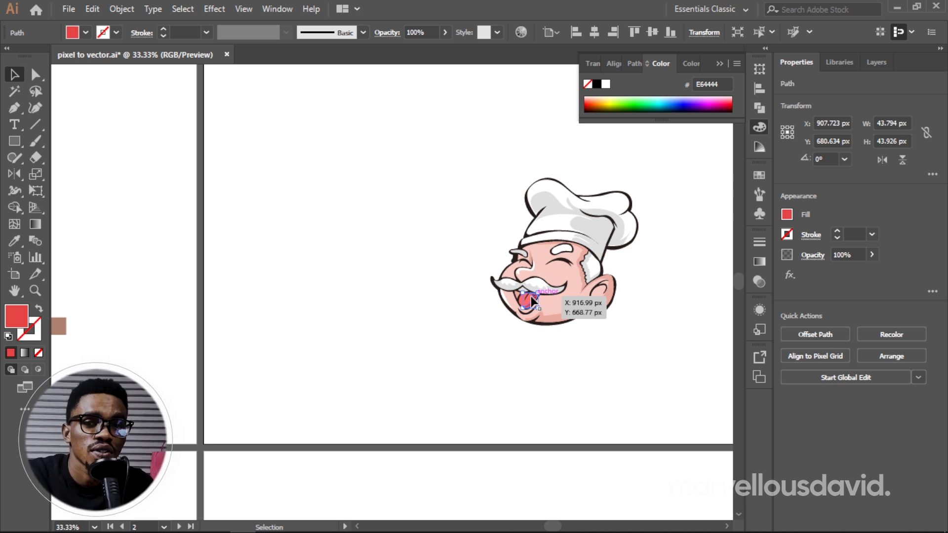